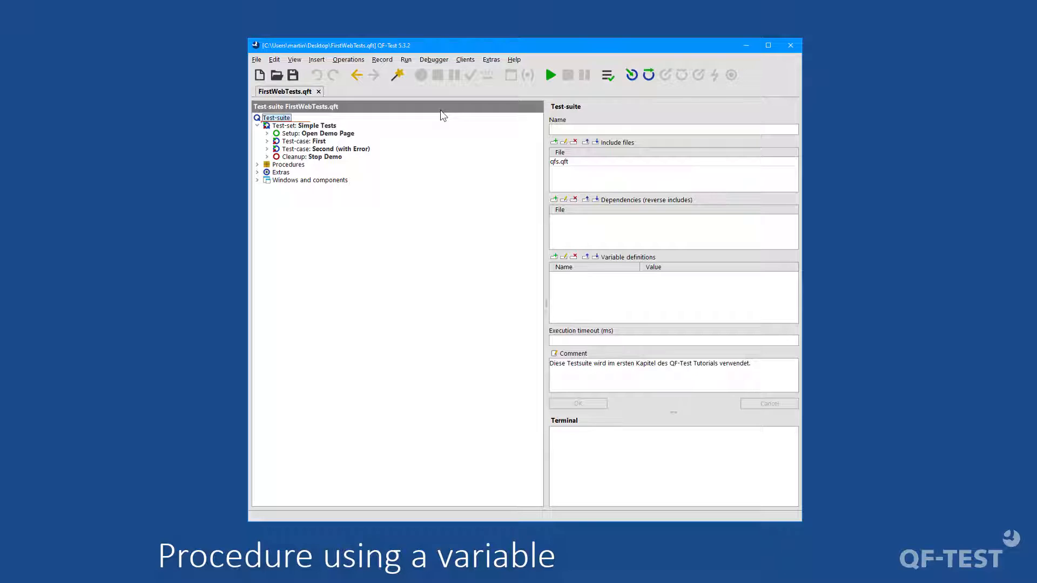
Step: Expand the First and Second test cases down to the text checks in their Check Final Price steps
{"action": "left_click", "coordinate": [267, 142]}
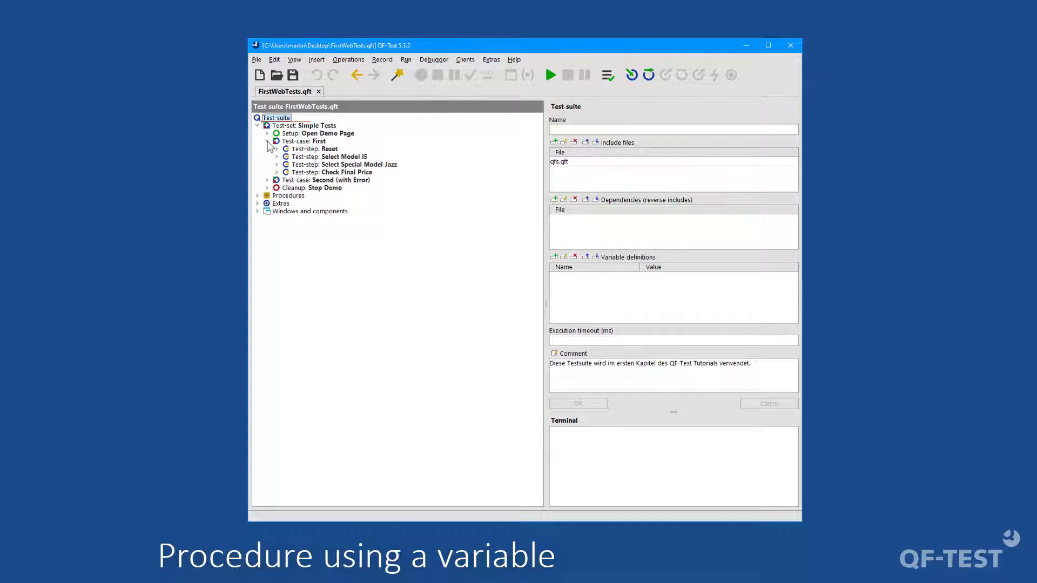
{"action": "left_click", "coordinate": [267, 181]}
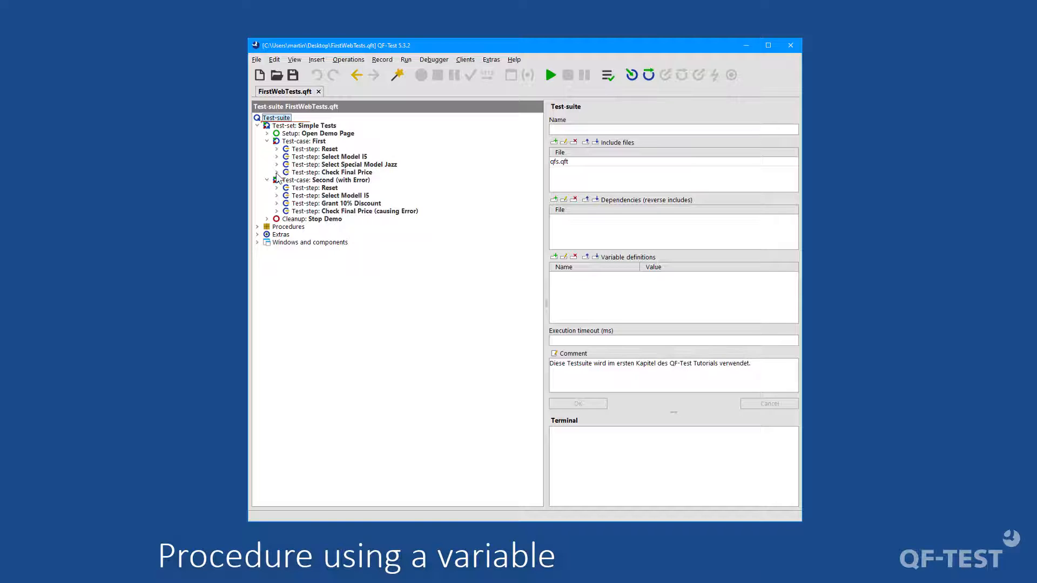
{"action": "left_click", "coordinate": [276, 172]}
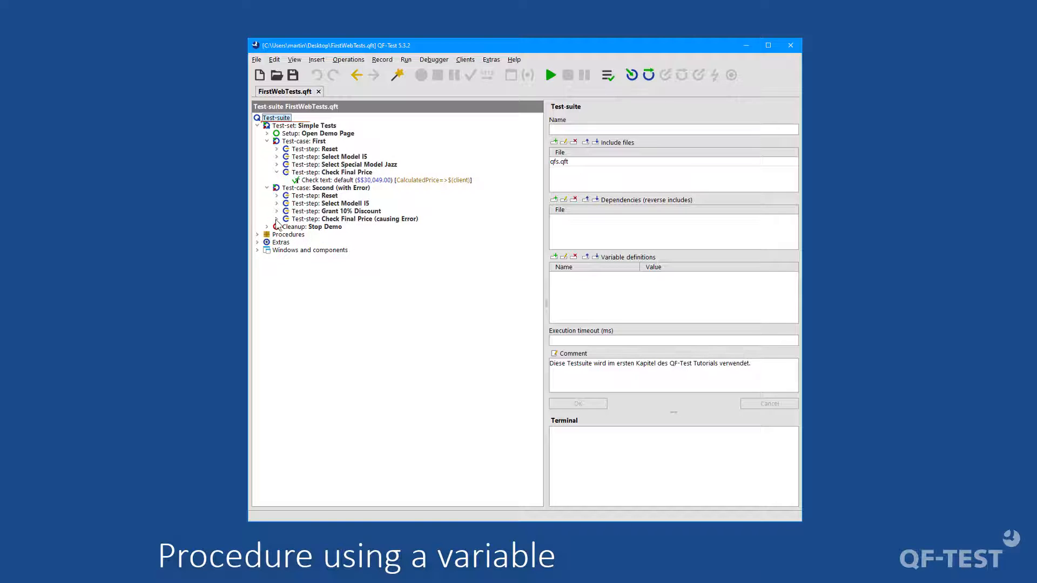
{"action": "left_click", "coordinate": [276, 219]}
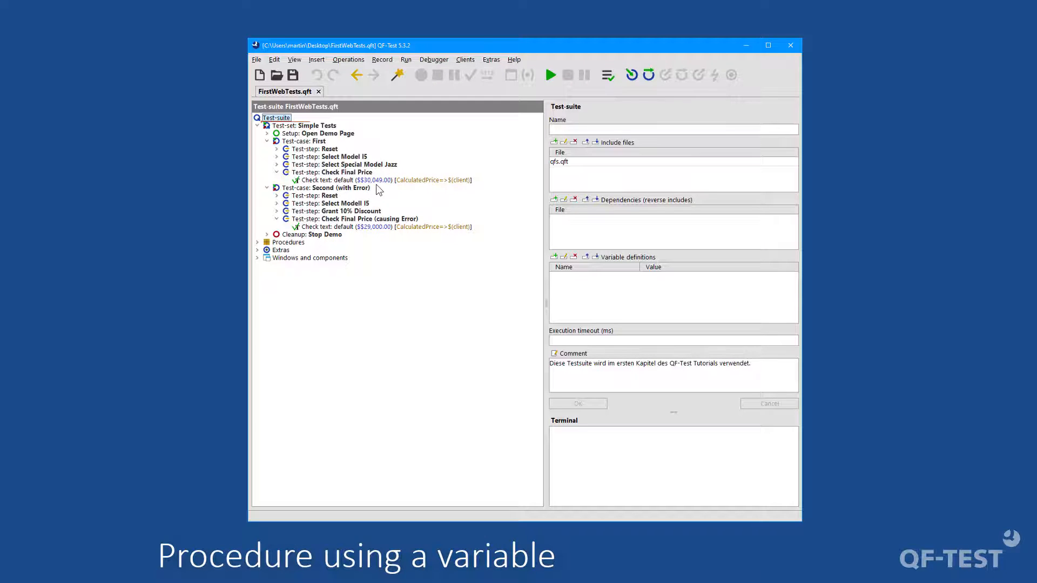
Step: Pack the Check text node of the First test case into a sequence named checkFinalprice
{"action": "left_click", "coordinate": [363, 181]}
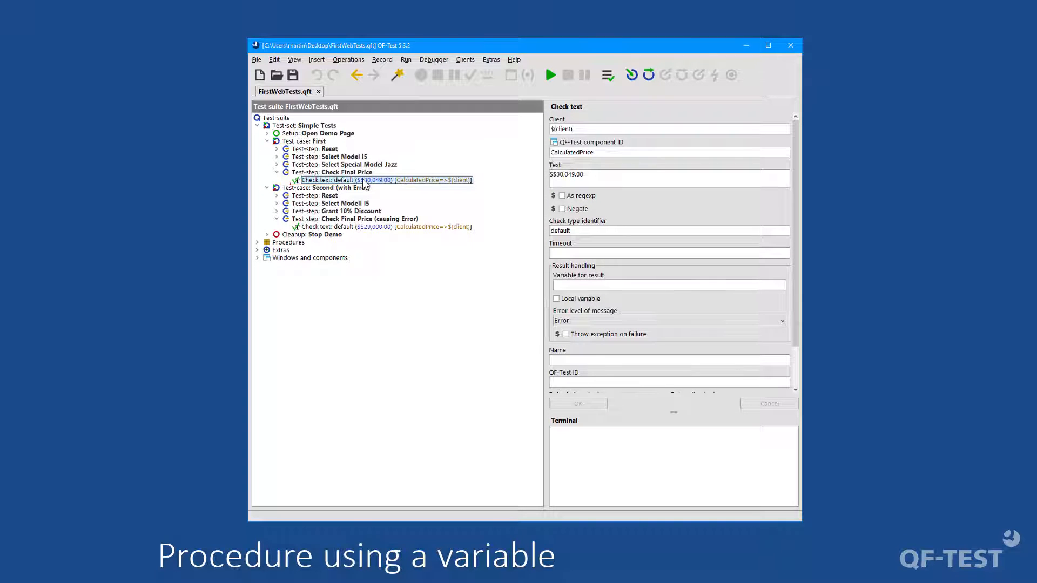
{"action": "right_click", "coordinate": [363, 182]}
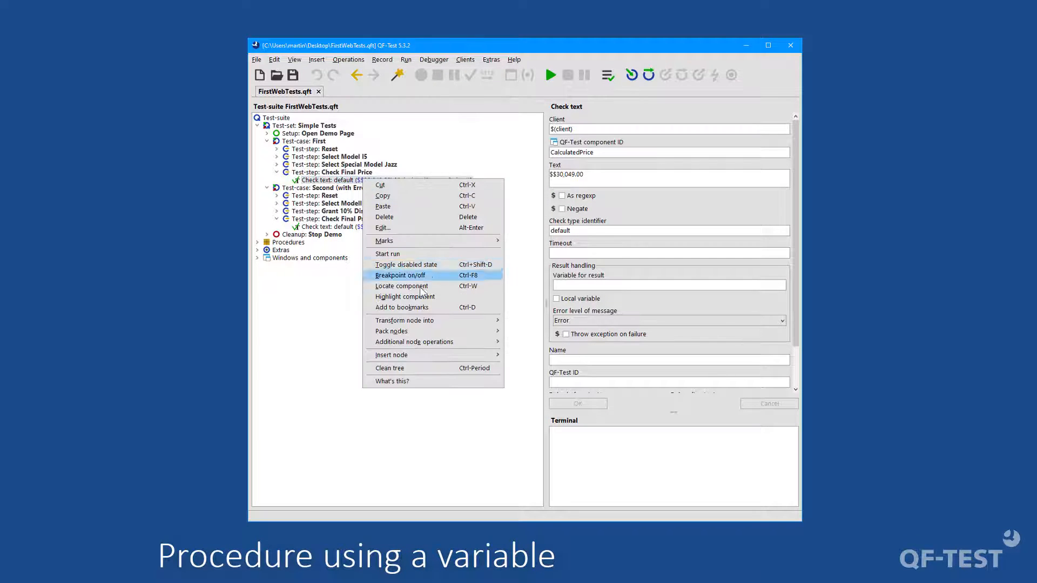
{"action": "mouse_move", "coordinate": [435, 336]}
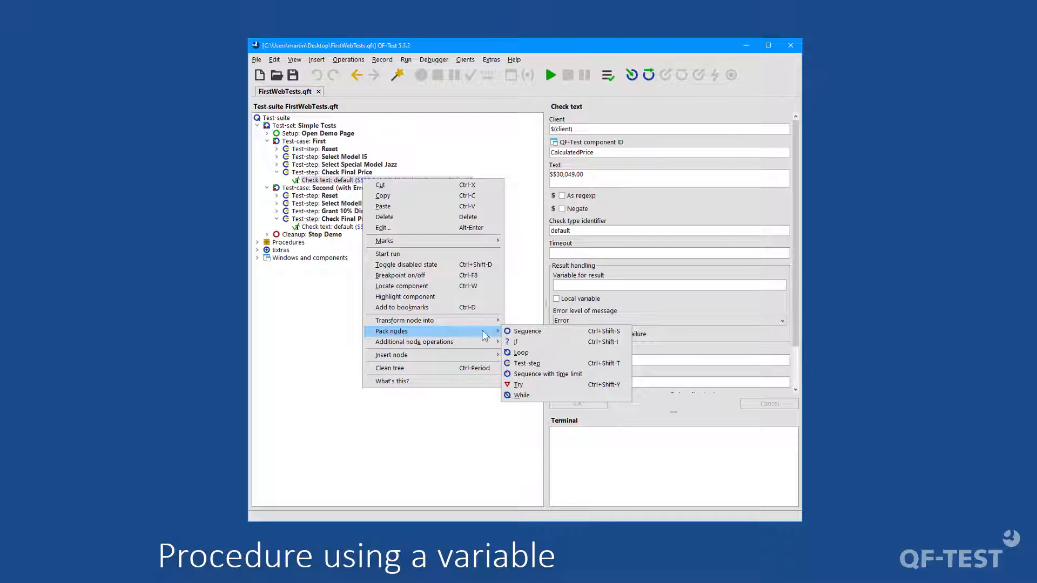
{"action": "left_click", "coordinate": [527, 332]}
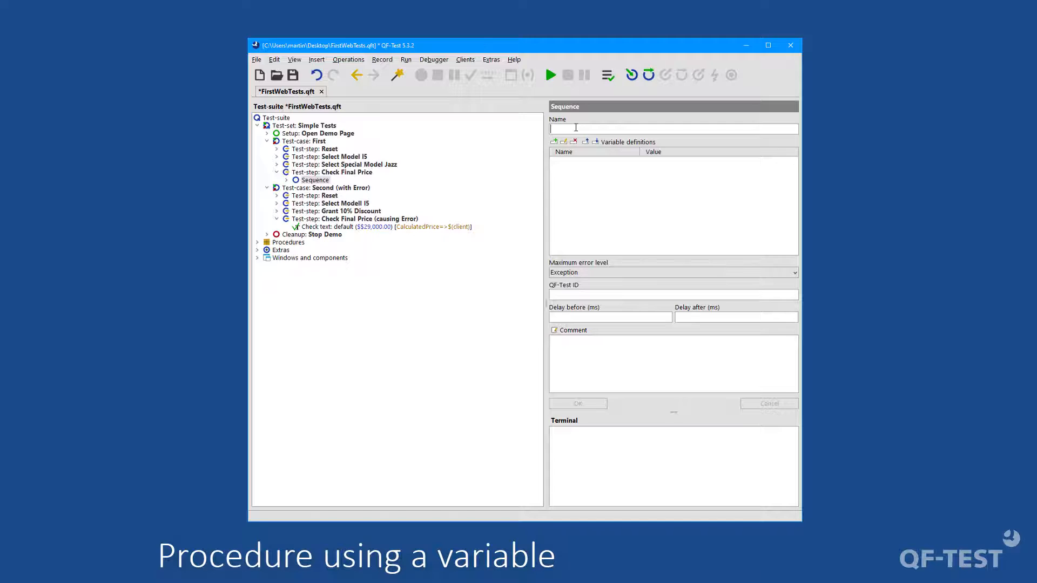
{"action": "type", "text": "checkFinalprice"}
{"action": "left_click", "coordinate": [572, 405]}
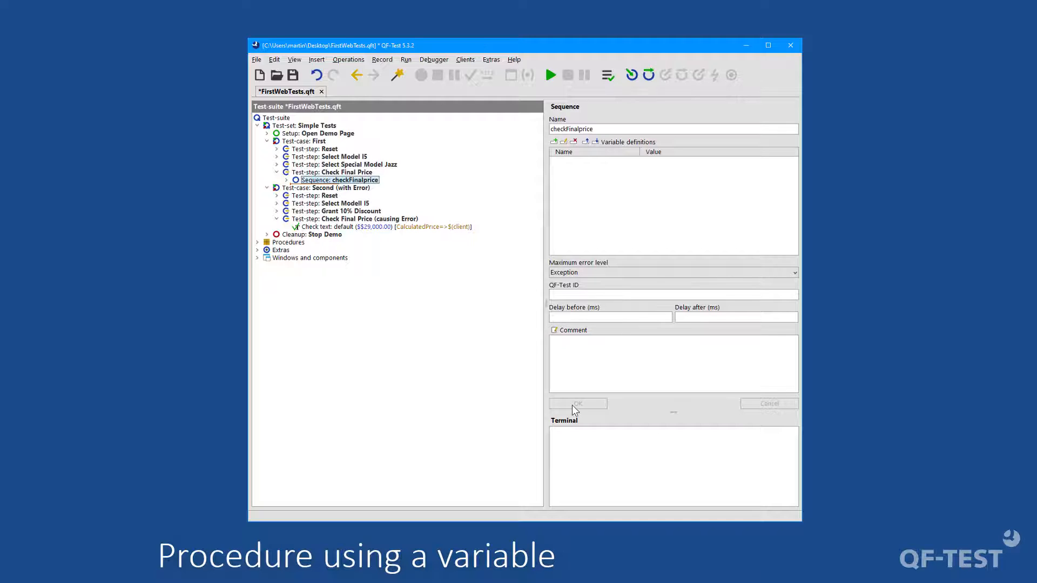
Step: Transform the checkFinalprice sequence into a procedure
{"action": "right_click", "coordinate": [330, 181]}
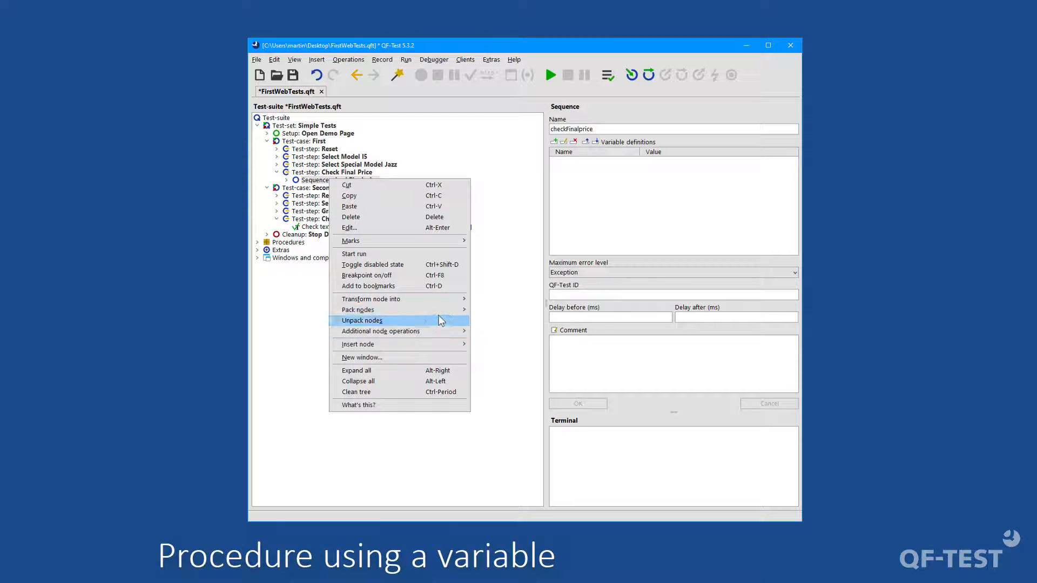
{"action": "mouse_move", "coordinate": [436, 300]}
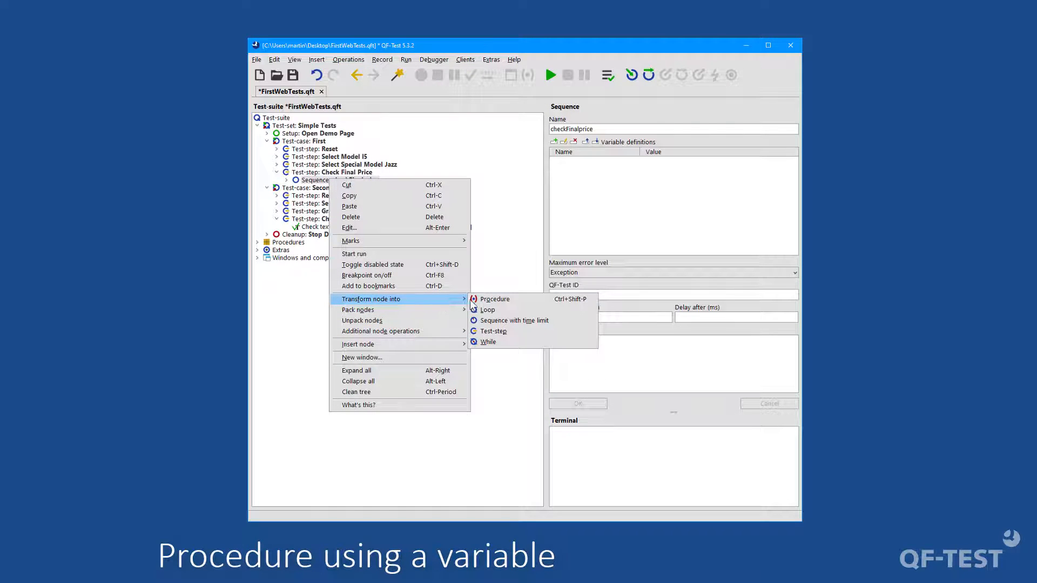
{"action": "left_click", "coordinate": [494, 299]}
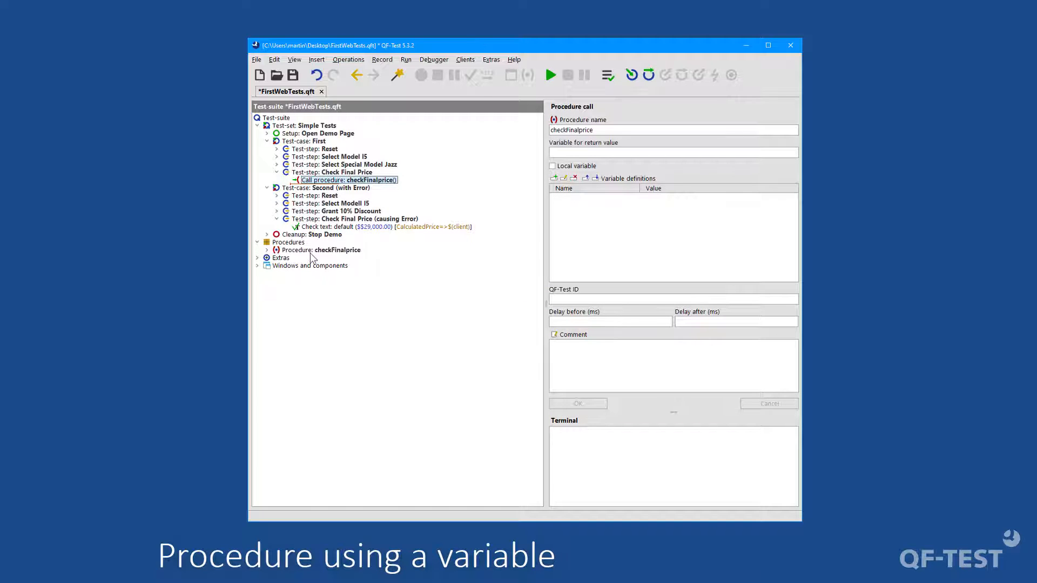
Step: Replace the Check text node in the Second test case's final price step with a call to the checkFinalprice procedure
{"action": "left_click_drag", "start_coordinate": [312, 252], "coordinate": [330, 227]}
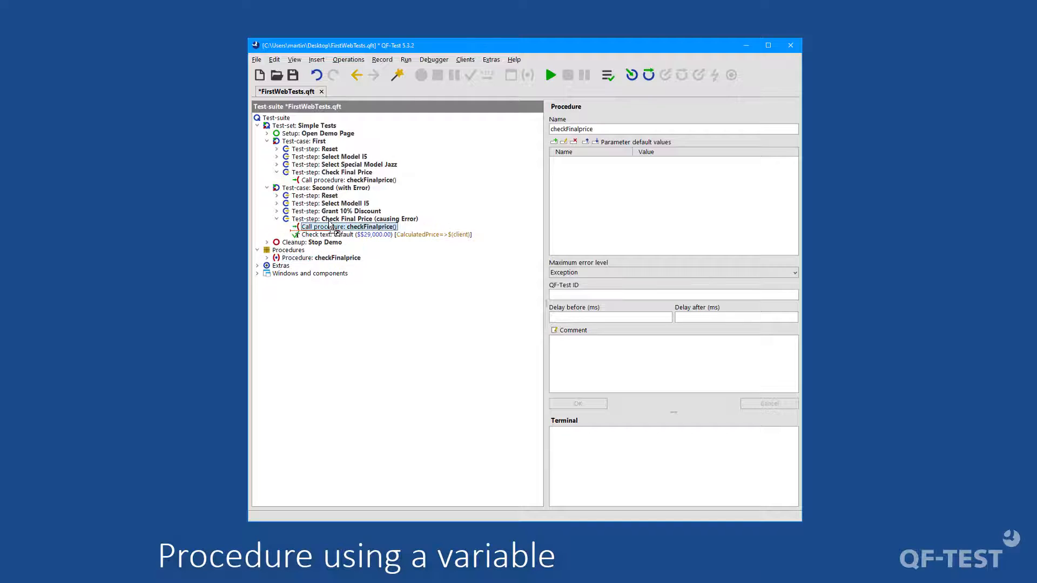
{"action": "left_click", "coordinate": [344, 235]}
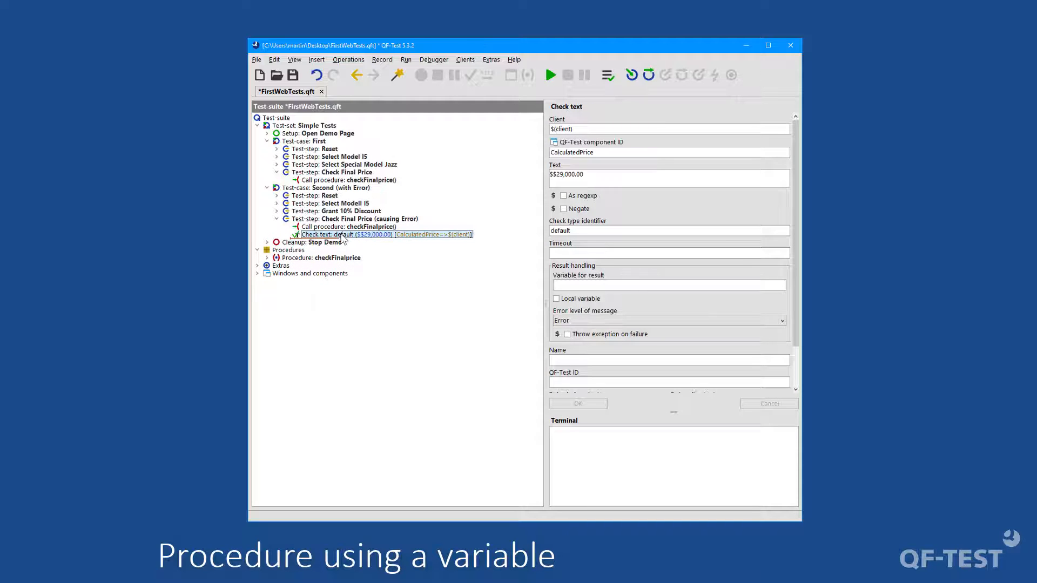
{"action": "key", "text": "Delete"}
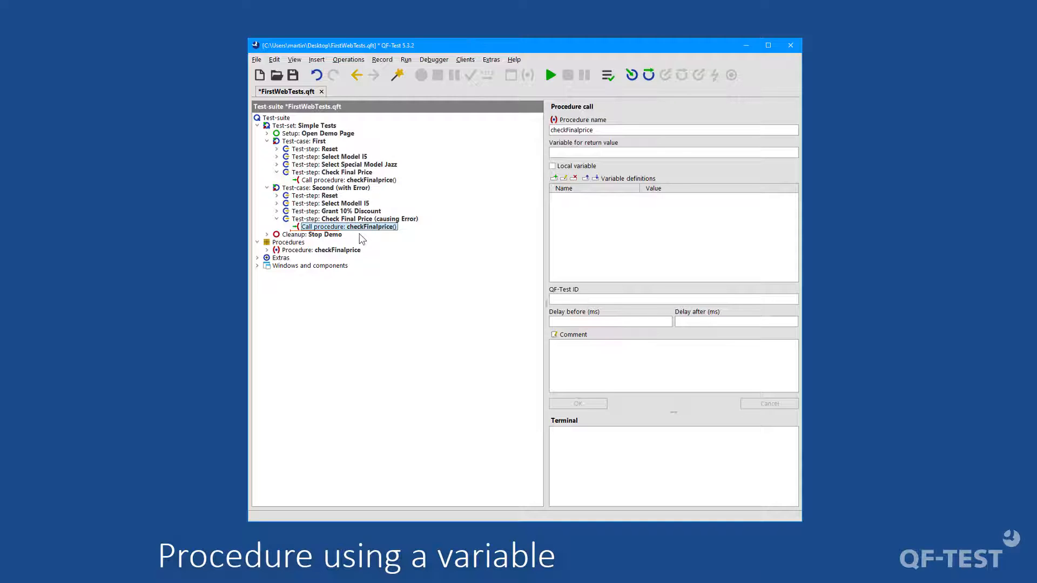
{"action": "left_click", "coordinate": [327, 251]}
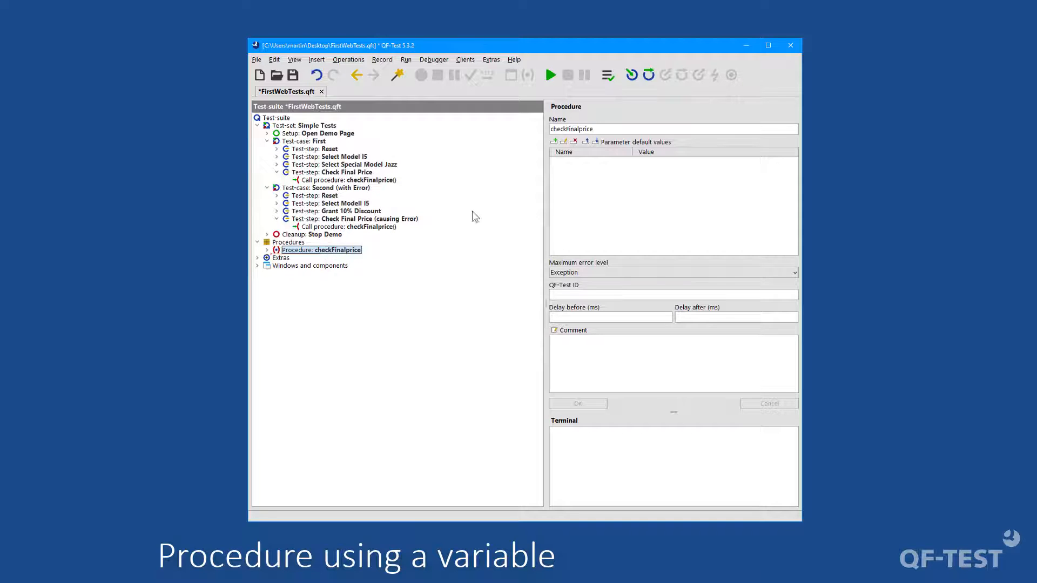
{"action": "left_click", "coordinate": [553, 142]}
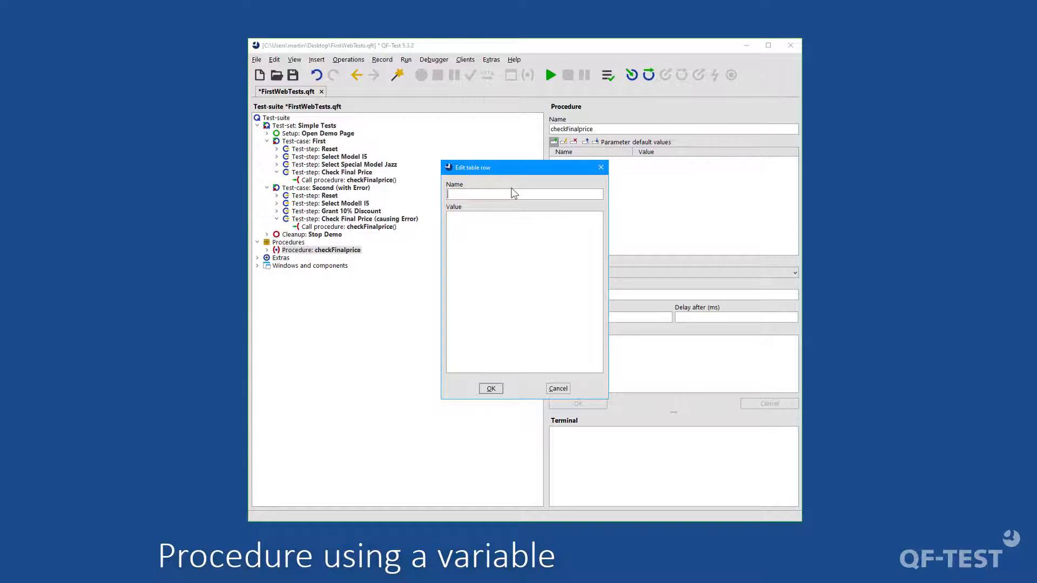
{"action": "type", "text": "price"}
{"action": "left_click", "coordinate": [481, 230]}
{"action": "type", "text": "$30.010,00"}
{"action": "left_click", "coordinate": [489, 388]}
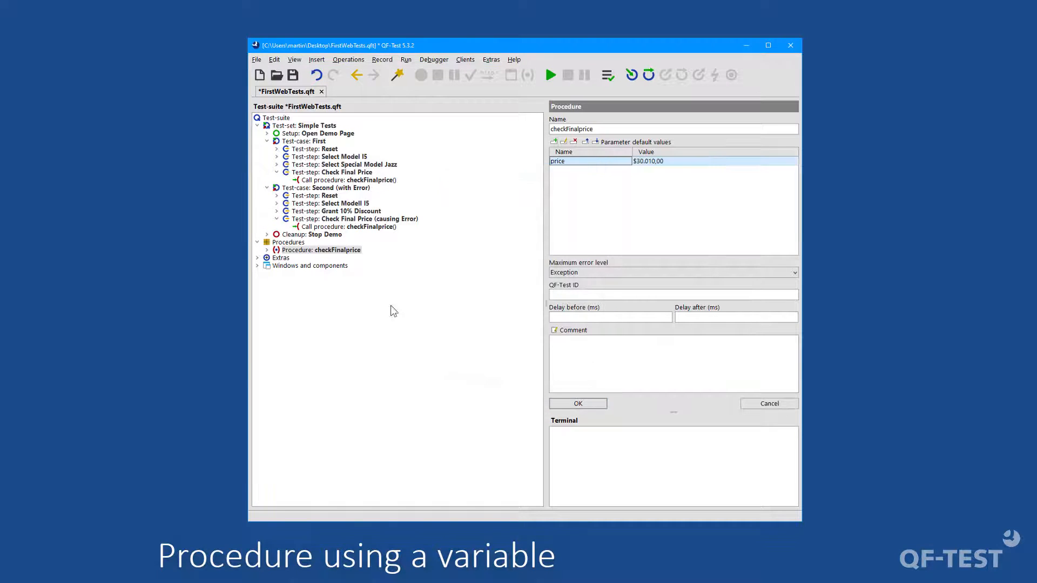
{"action": "left_click", "coordinate": [322, 252]}
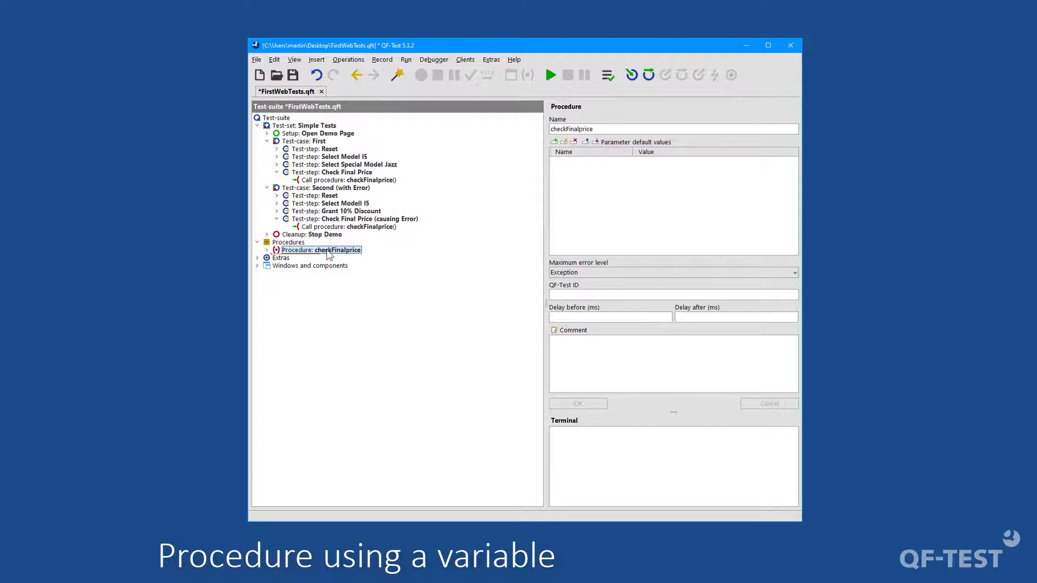
Step: Expand the checkFinalprice procedure and give it a default parameter named price with the value $30,049.00
{"action": "left_click", "coordinate": [267, 250]}
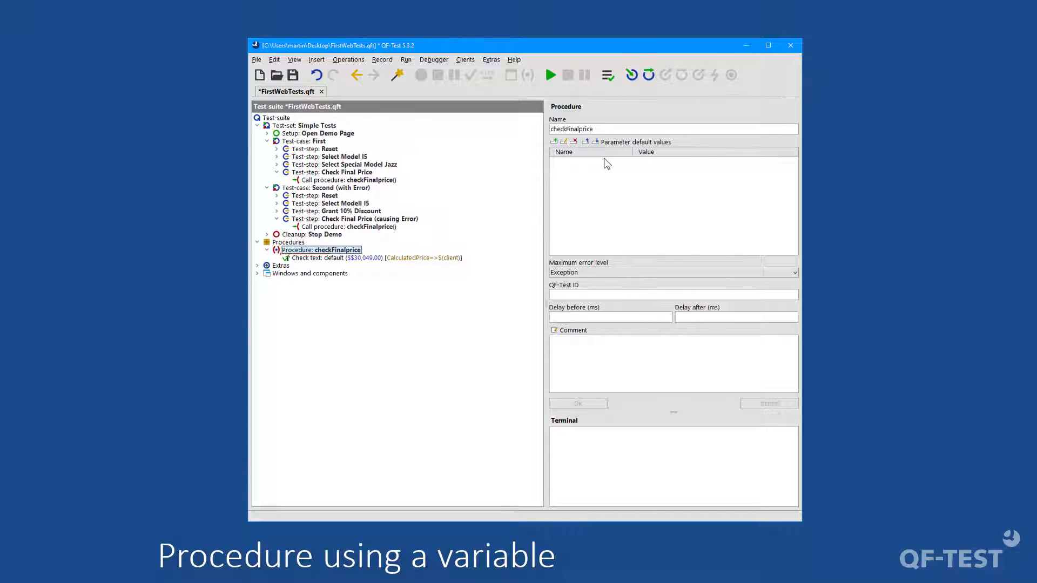
{"action": "left_click", "coordinate": [554, 142]}
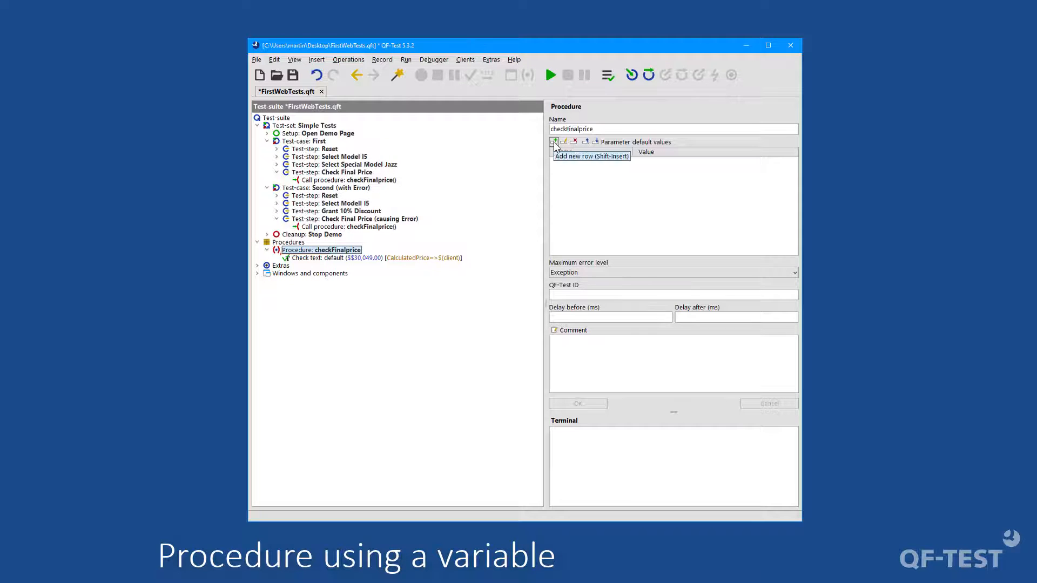
{"action": "left_click", "coordinate": [554, 143]}
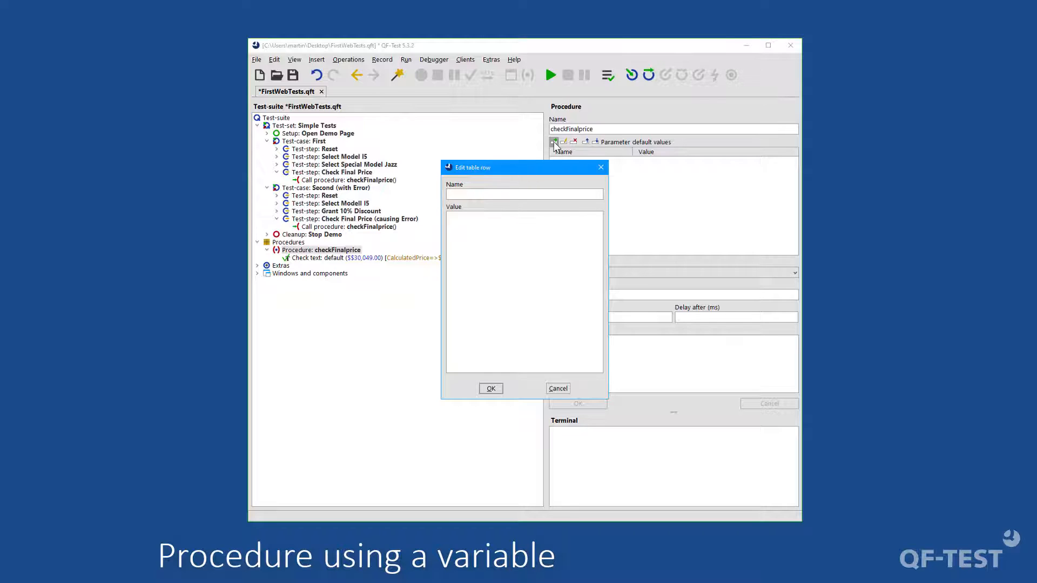
{"action": "type", "text": "price"}
{"action": "left_click", "coordinate": [476, 234]}
{"action": "type", "text": "$30,049.00"}
{"action": "left_click", "coordinate": [490, 388]}
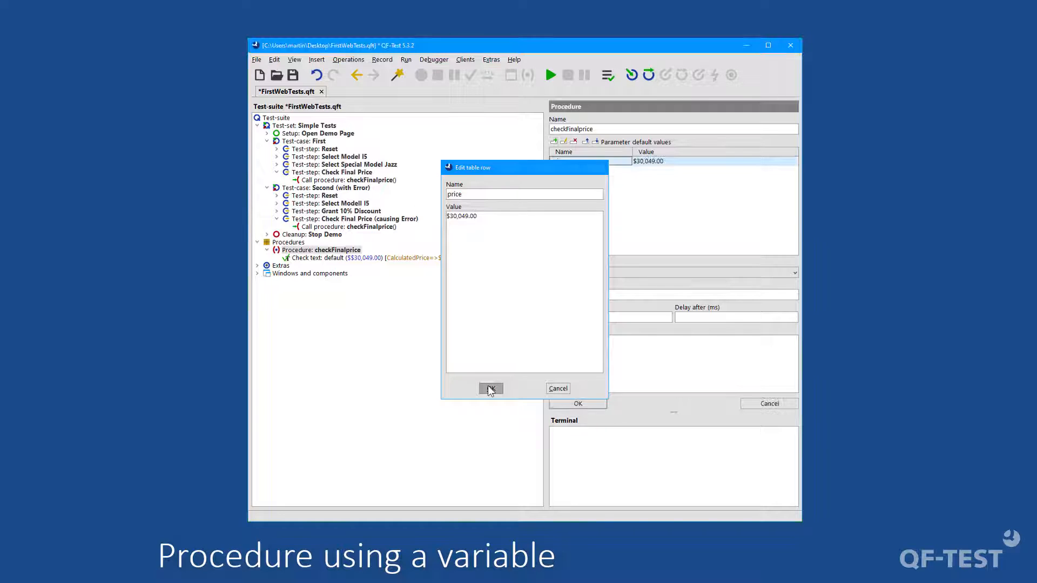
{"action": "left_click", "coordinate": [578, 403]}
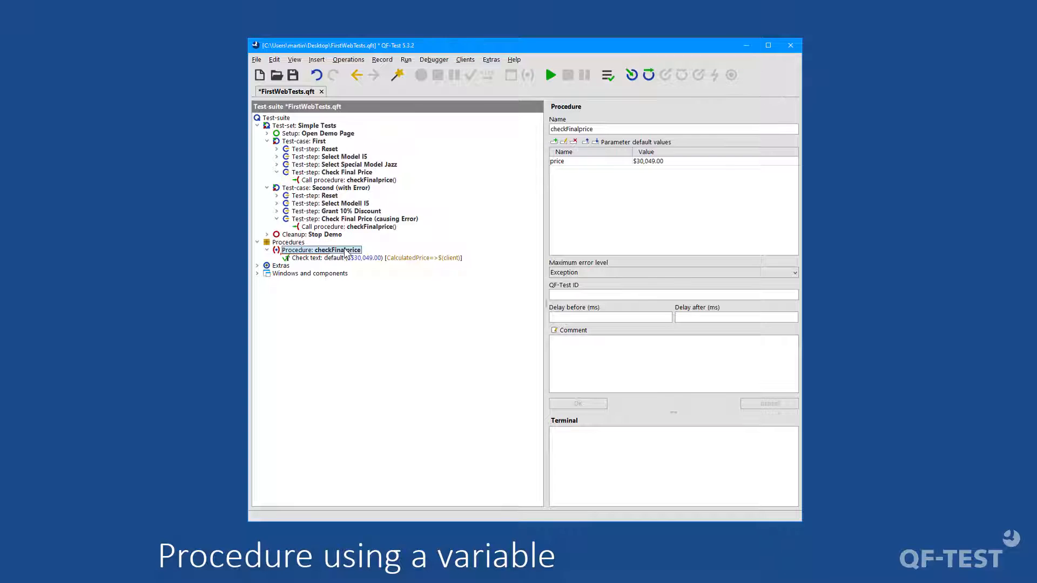
Step: Replace the expected text in the procedure's Check text node with the variable $(price)
{"action": "left_click", "coordinate": [331, 259]}
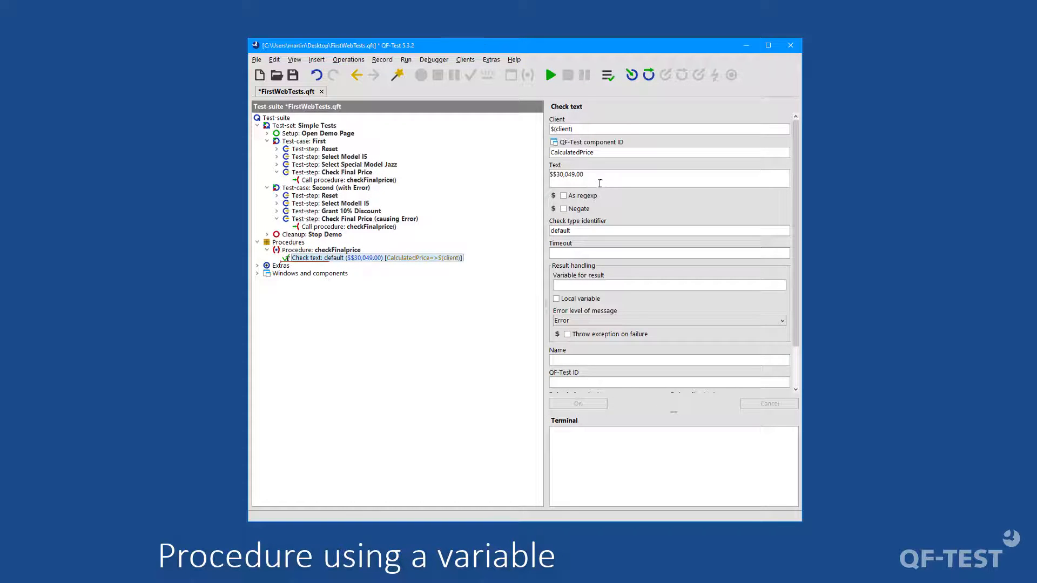
{"action": "left_click_drag", "start_coordinate": [599, 180], "coordinate": [523, 169]}
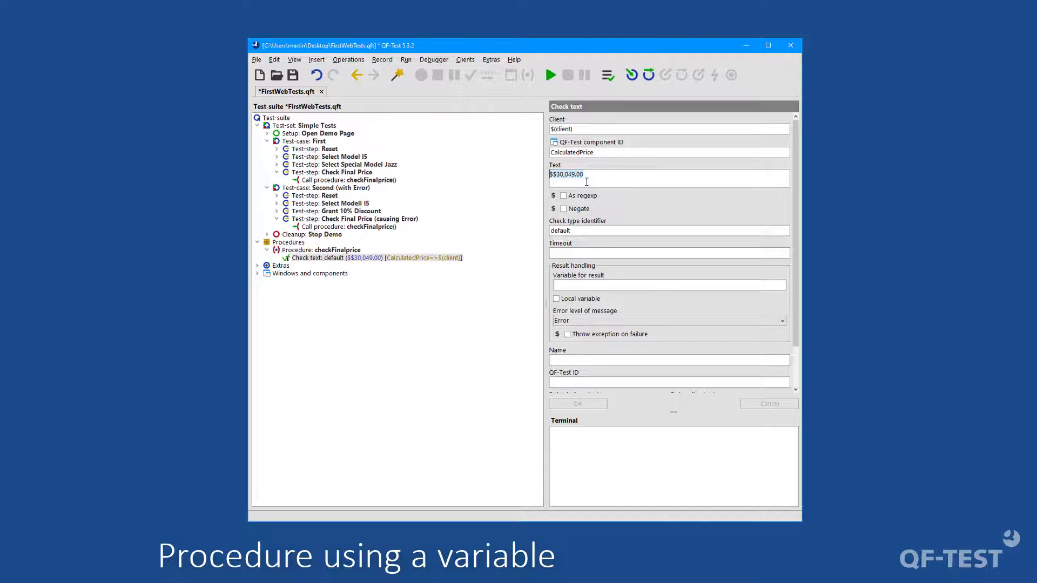
{"action": "type", "text": "$"}
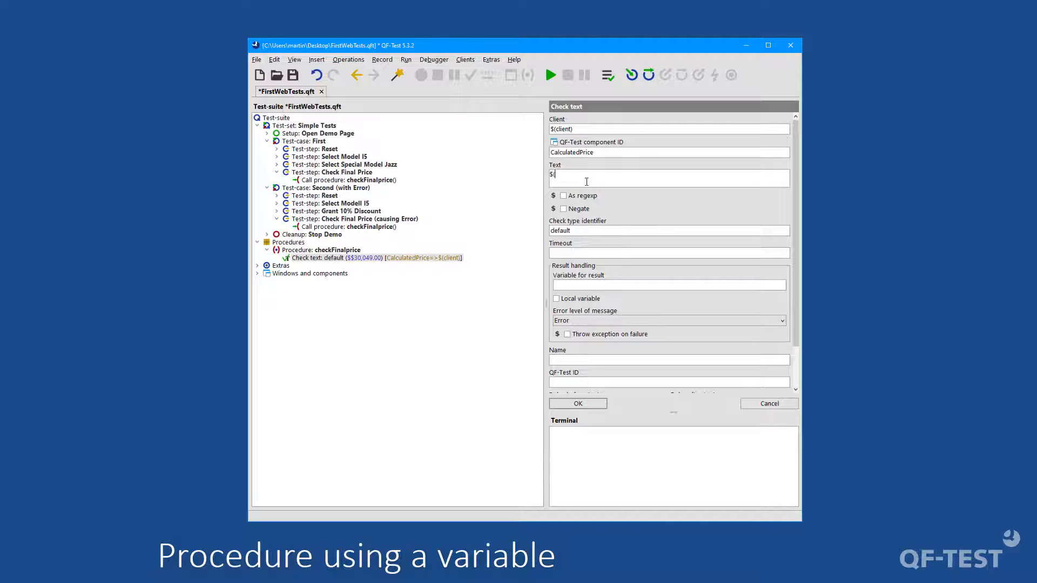
{"action": "type", "text": "(price)"}
{"action": "left_click", "coordinate": [573, 404]}
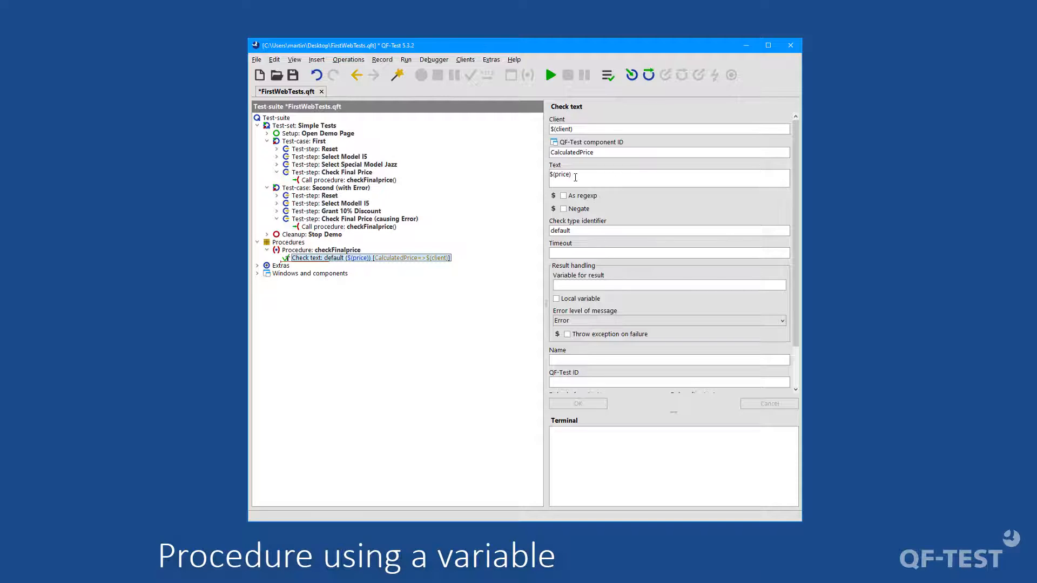
Step: Run the Open Demo Page setup together with the First test case
{"action": "left_click", "coordinate": [320, 142]}
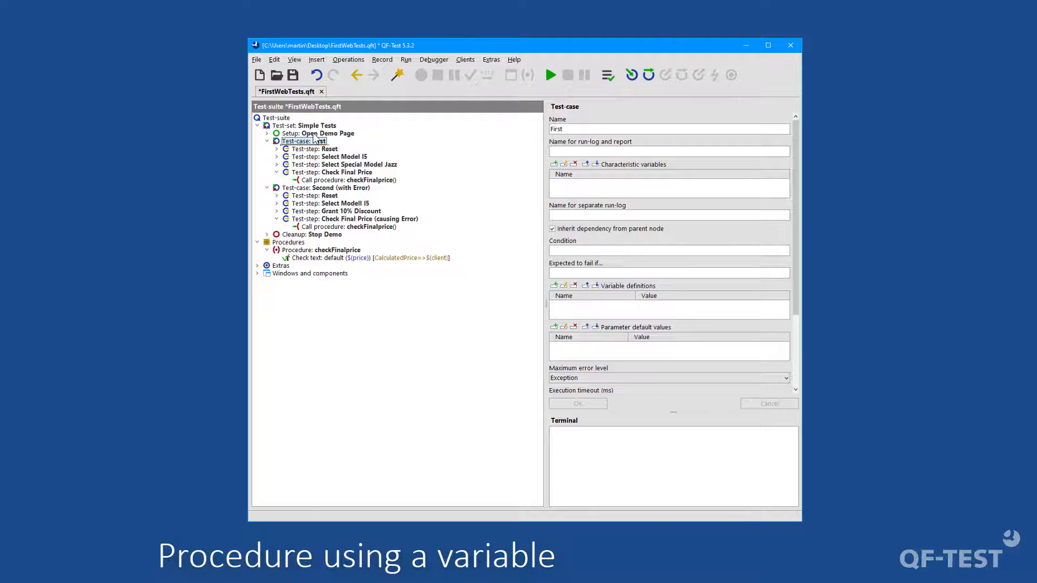
{"action": "left_click", "coordinate": [315, 133]}
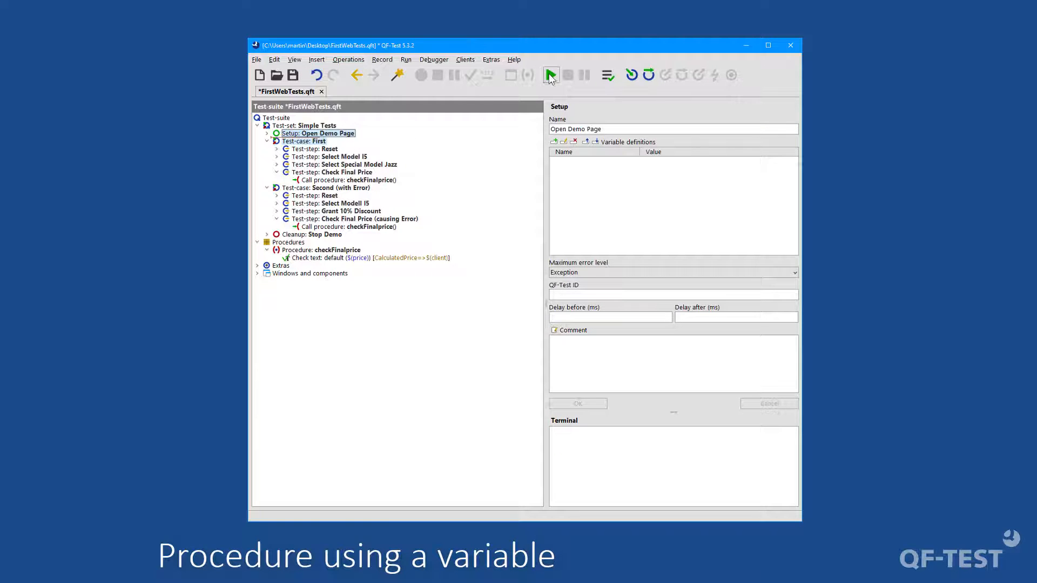
{"action": "left_click", "coordinate": [551, 76]}
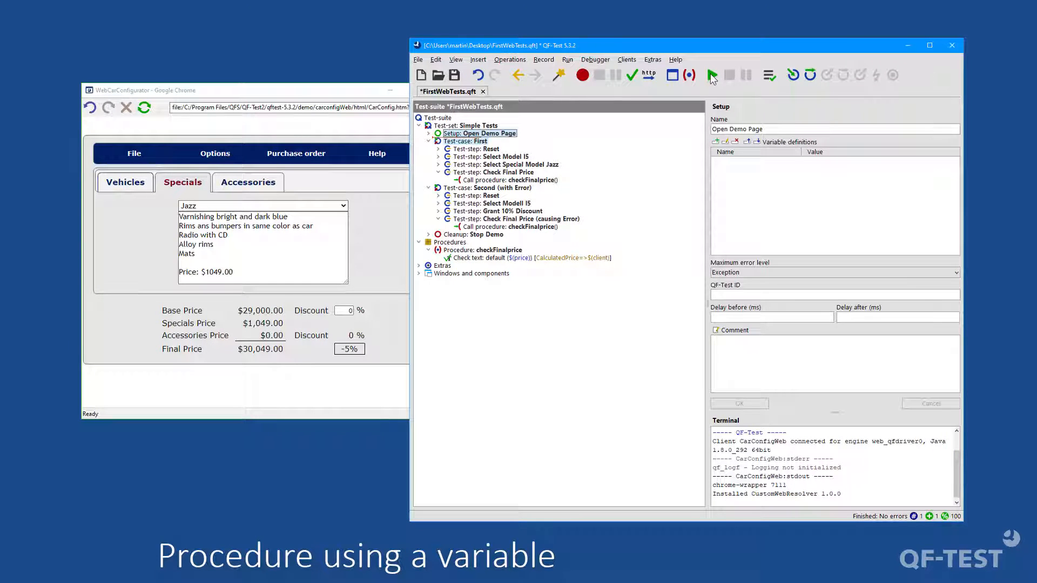
Step: Open the run-log and inspect the Check text entry inside the checkFinalprice call of the First test case
{"action": "left_click", "coordinate": [773, 76]}
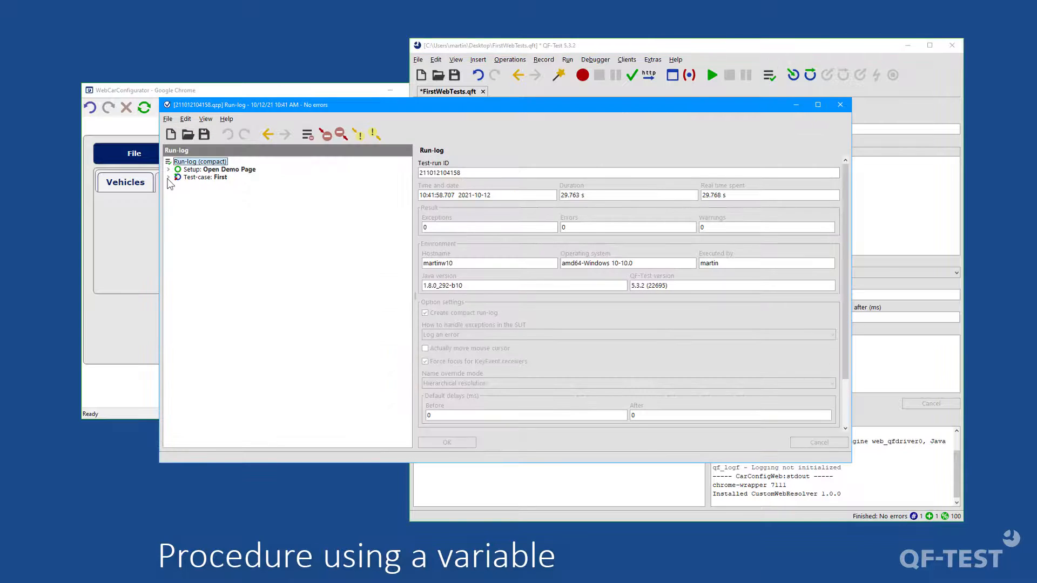
{"action": "left_click", "coordinate": [169, 178]}
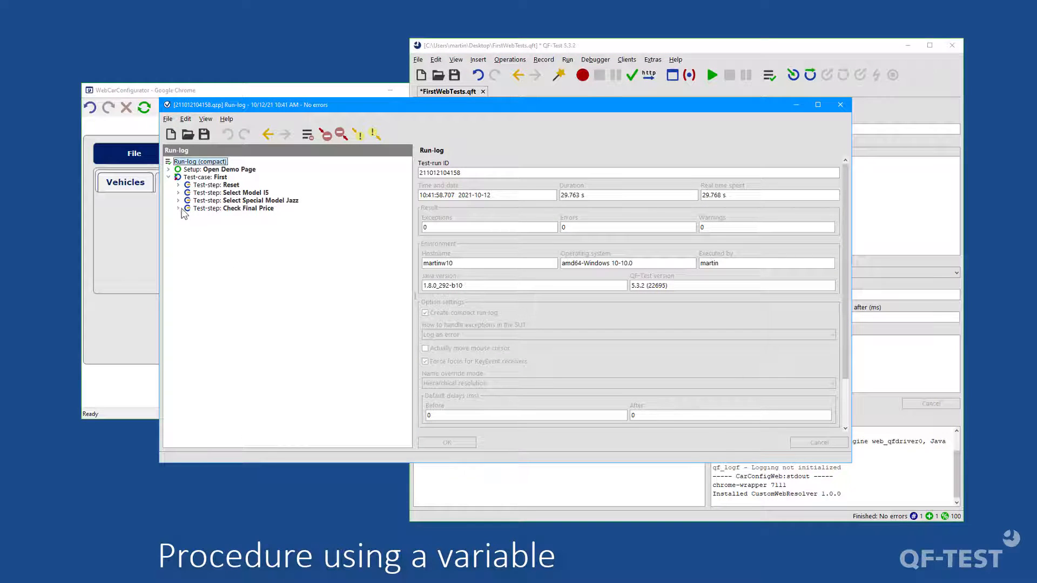
{"action": "left_click", "coordinate": [178, 209]}
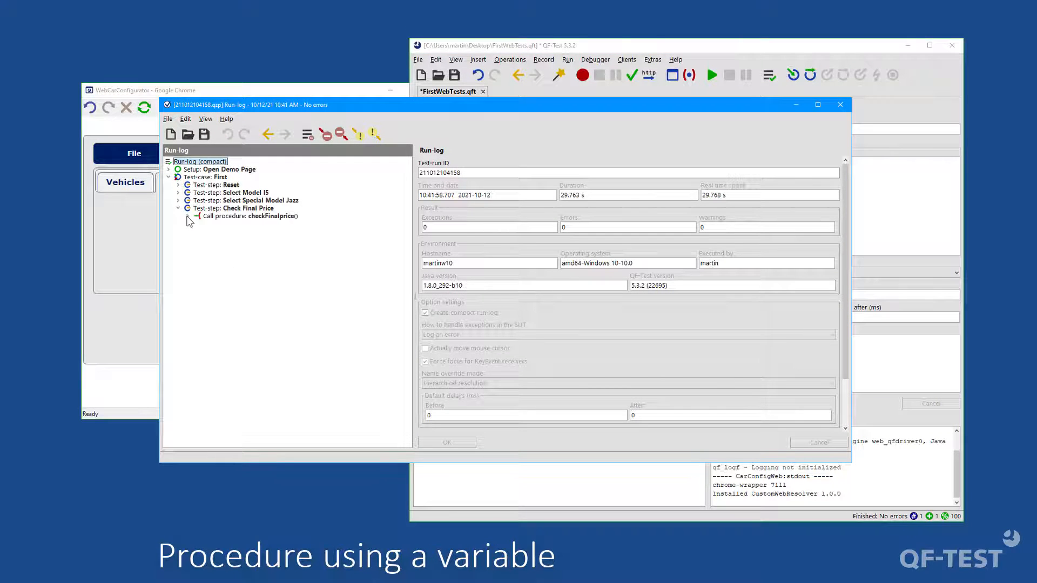
{"action": "left_click", "coordinate": [188, 216]}
{"action": "left_click", "coordinate": [198, 224]}
{"action": "left_click", "coordinate": [254, 233]}
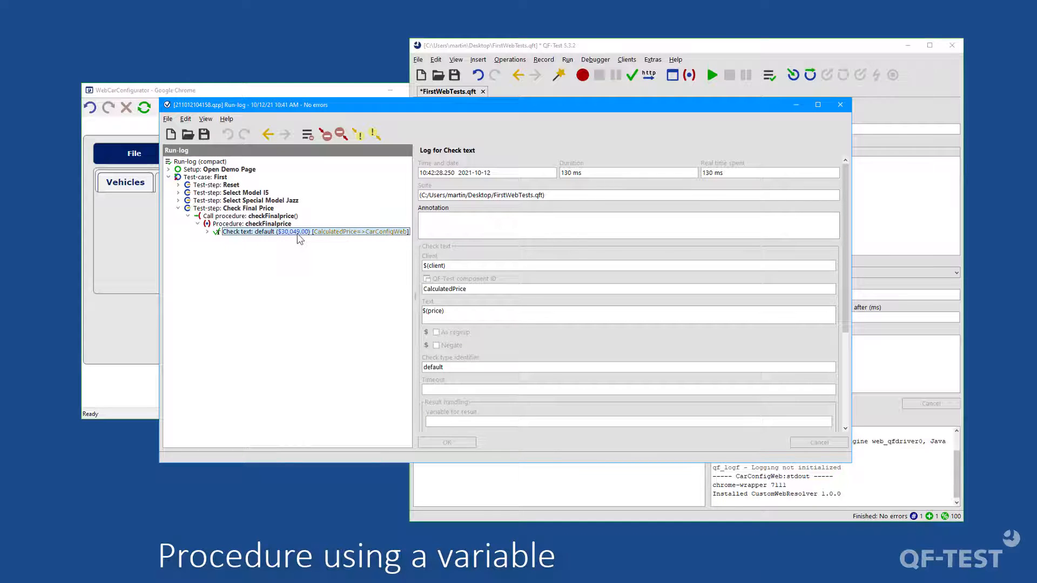
Step: Inspect how the price variable was expanded within the logged Check text entry, and close the run-log
{"action": "left_click", "coordinate": [207, 232]}
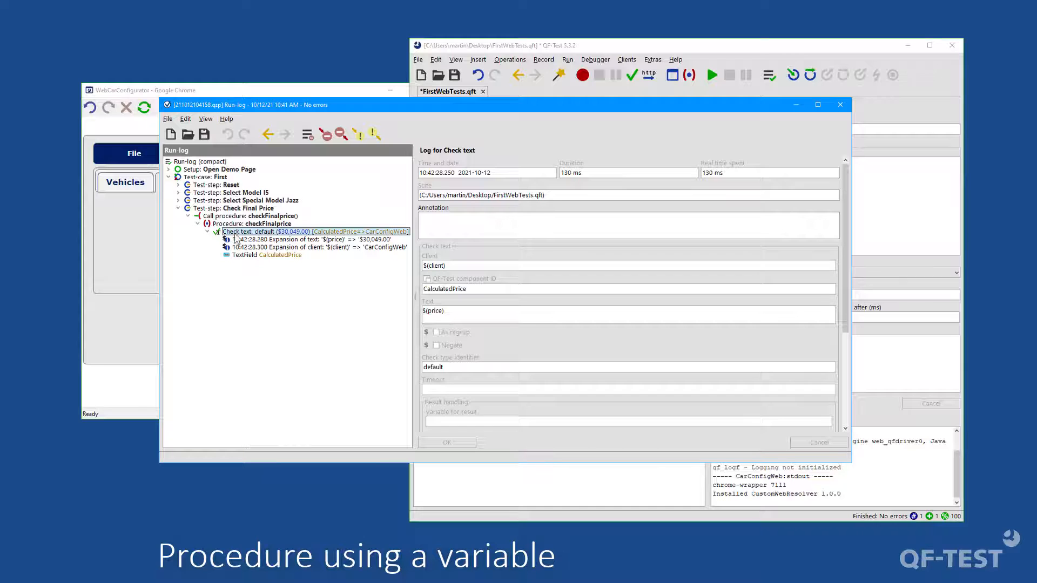
{"action": "left_click", "coordinate": [271, 241]}
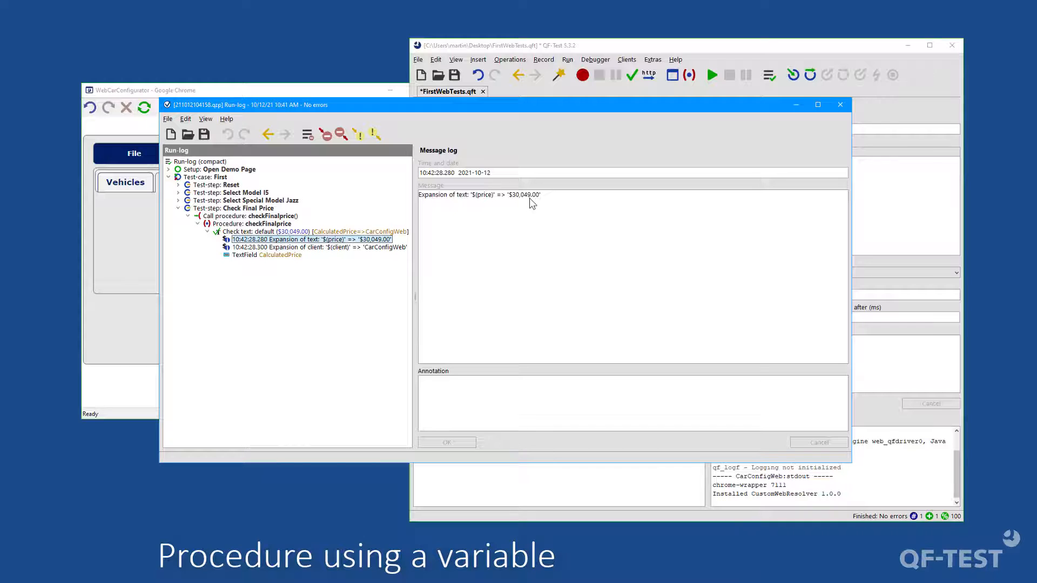
{"action": "left_click", "coordinate": [840, 106]}
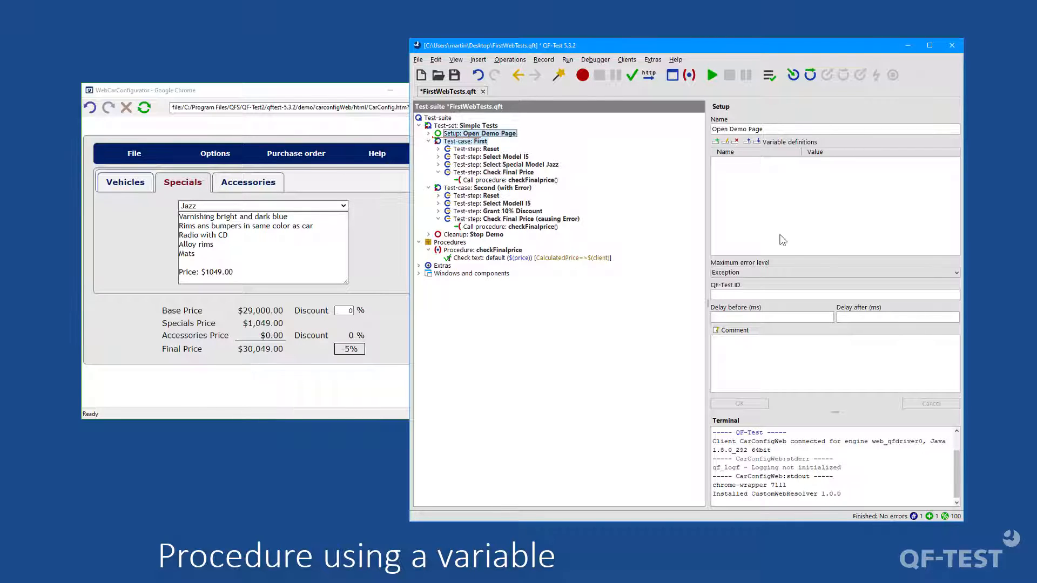
Step: Review the procedure call in the Second test case and the debugger's break and variable display options
{"action": "left_click", "coordinate": [542, 226]}
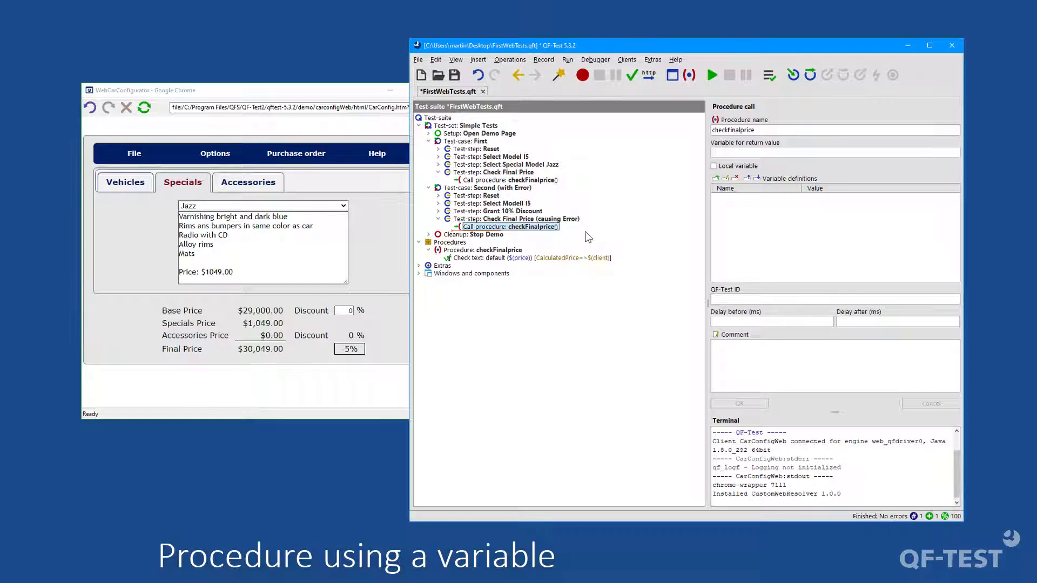
{"action": "left_click", "coordinate": [595, 59]}
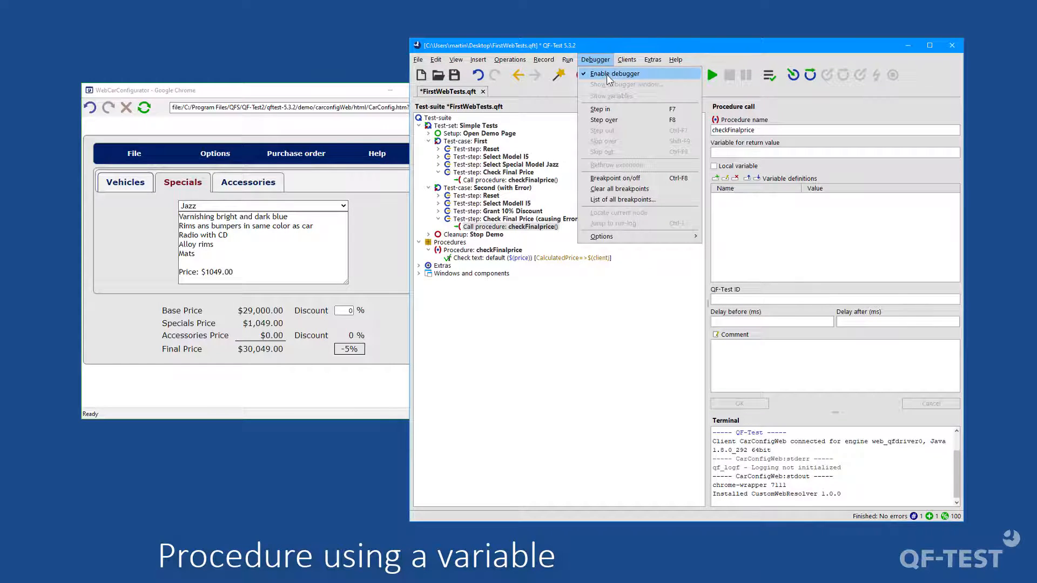
{"action": "mouse_move", "coordinate": [632, 236]}
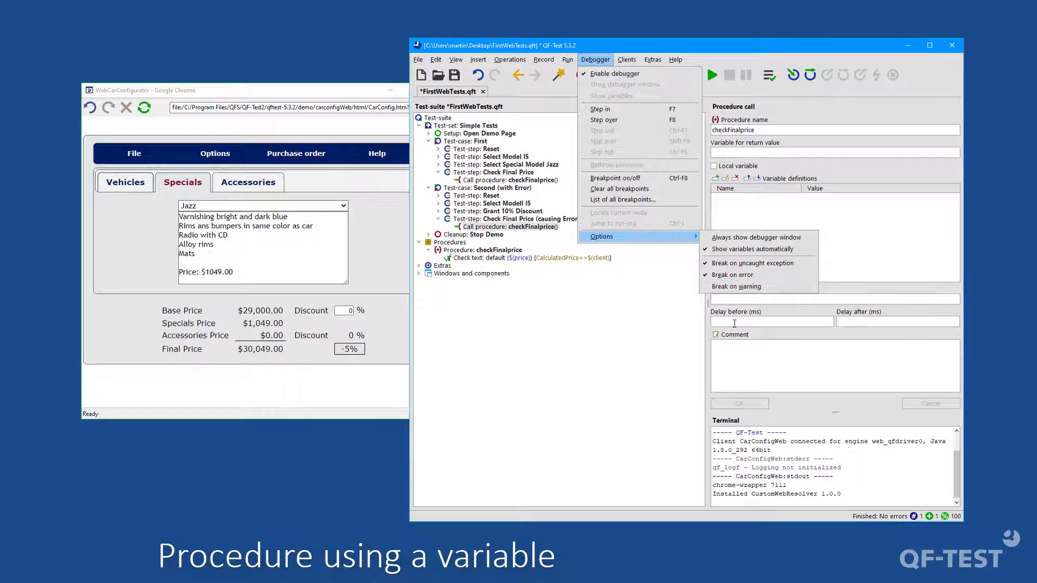
{"action": "left_click", "coordinate": [527, 231]}
Step: Run the Second (with Error) test case with the debugger enabled and dismiss the error dialog
{"action": "left_click", "coordinate": [486, 188]}
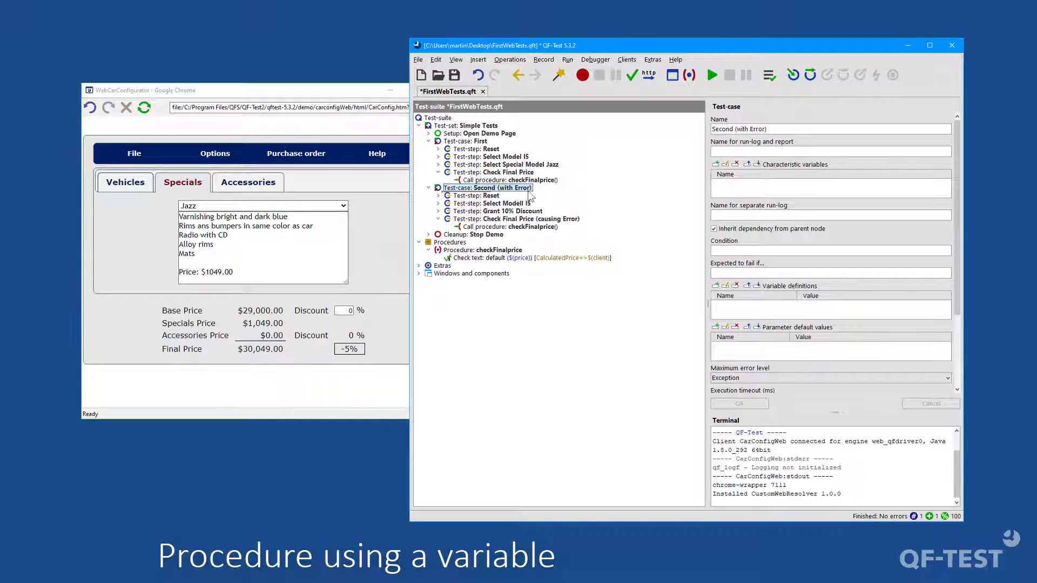
{"action": "left_click", "coordinate": [713, 76]}
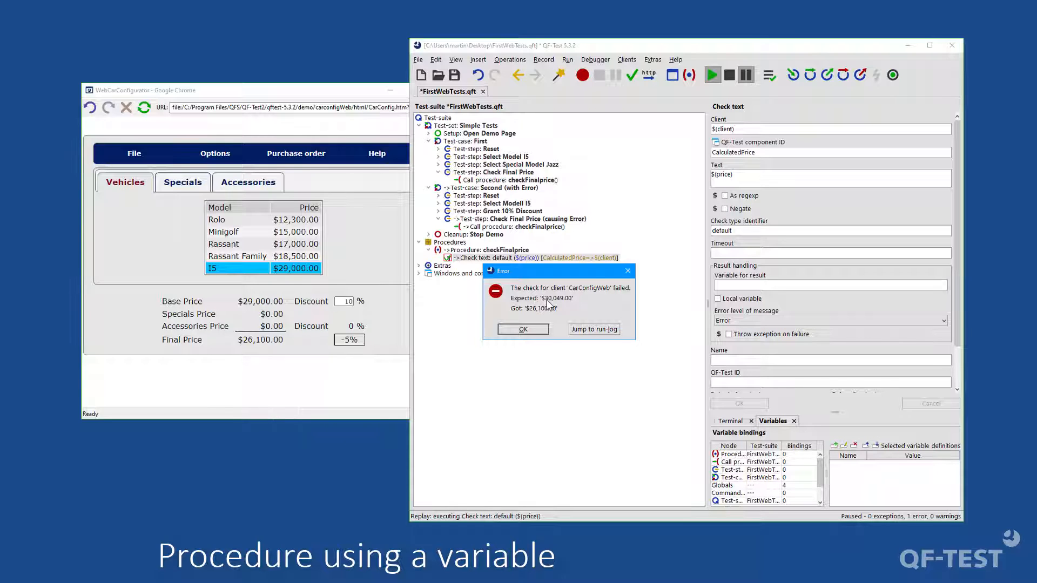
{"action": "left_click", "coordinate": [529, 328]}
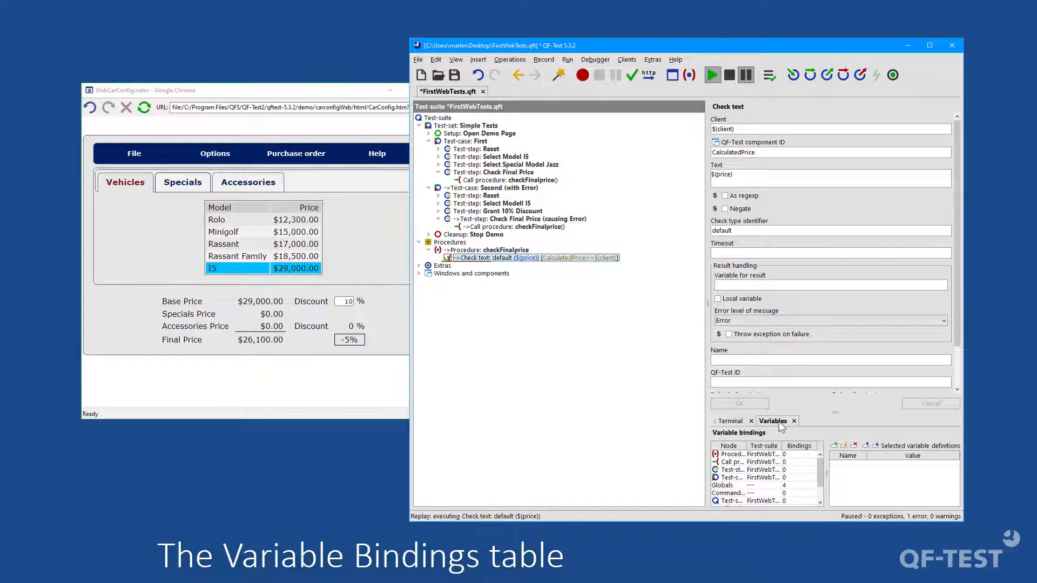
Step: Enlarge the variable bindings area, select the checkFinalprice procedure under the fallback stack, and widen the Node column
{"action": "left_click_drag", "start_coordinate": [838, 412], "coordinate": [836, 357]}
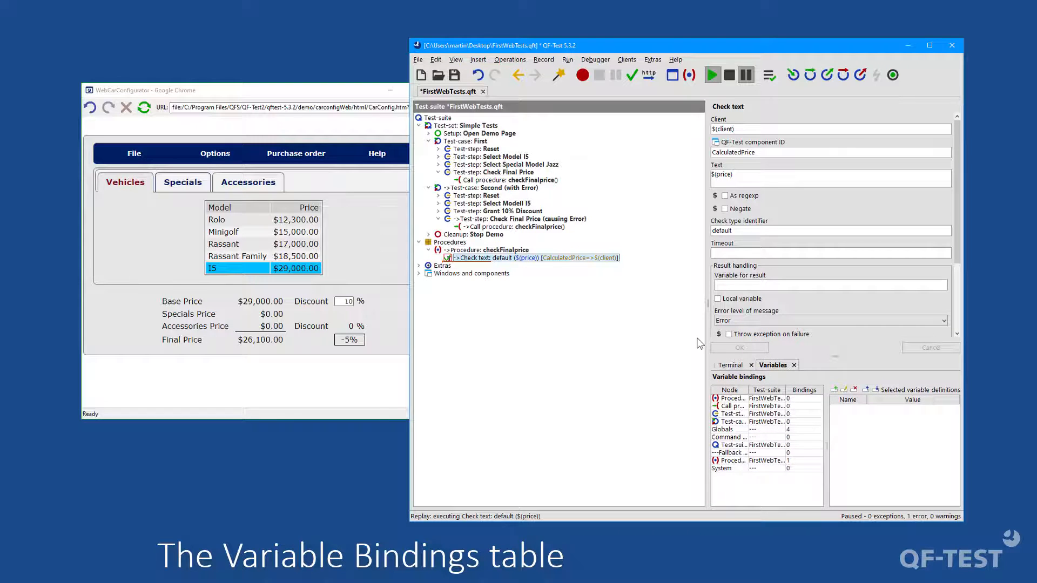
{"action": "left_click_drag", "start_coordinate": [707, 306], "coordinate": [632, 306]}
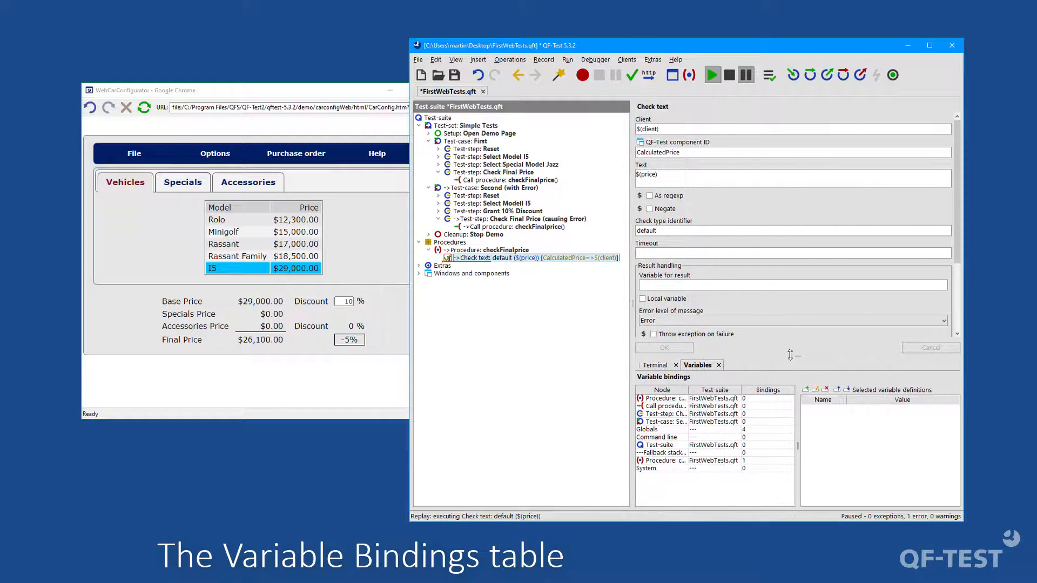
{"action": "left_click_drag", "start_coordinate": [798, 356], "coordinate": [797, 342]}
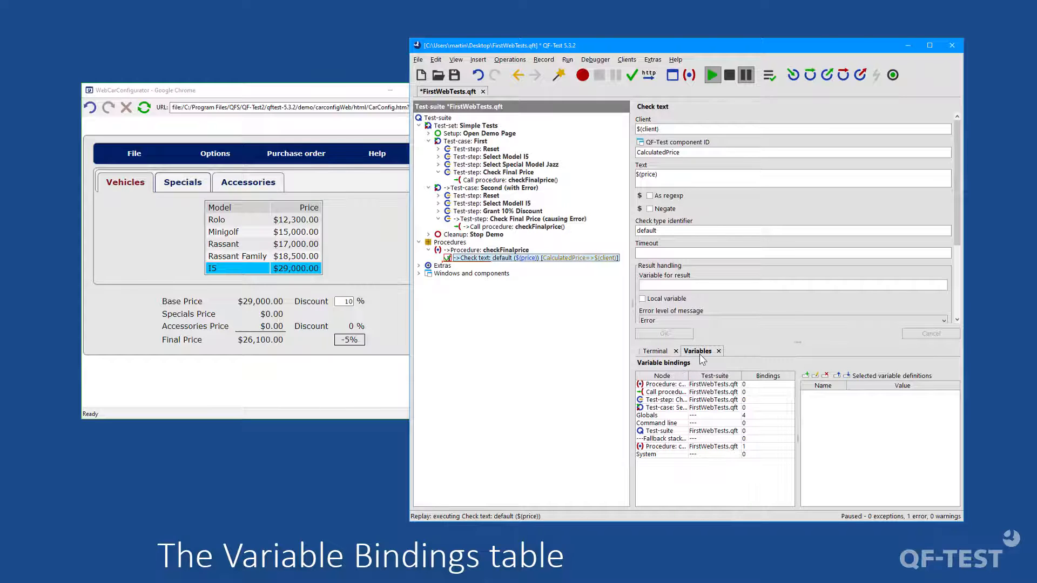
{"action": "left_click", "coordinate": [661, 447]}
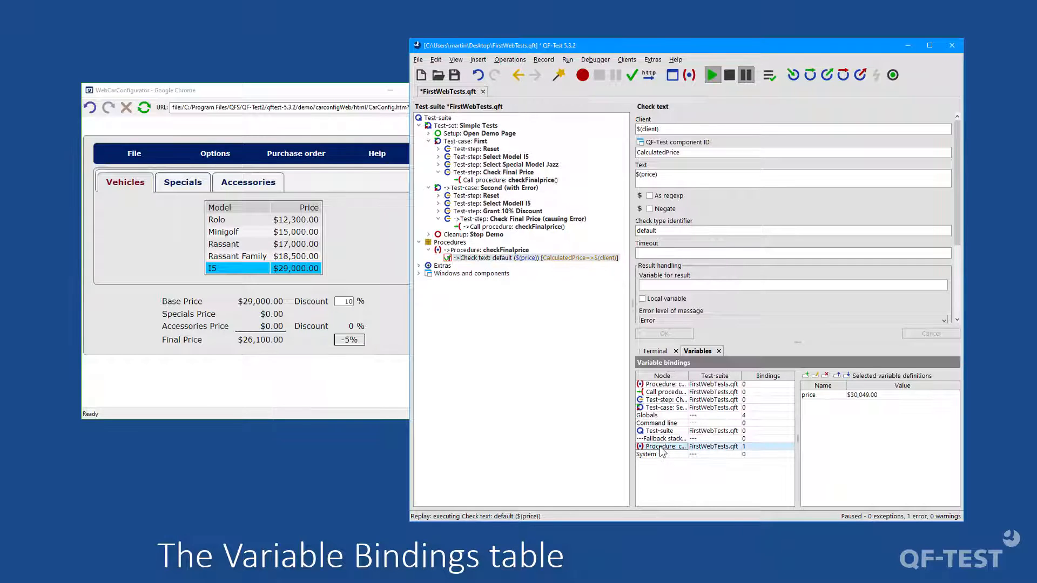
{"action": "left_click_drag", "start_coordinate": [688, 377], "coordinate": [732, 378]}
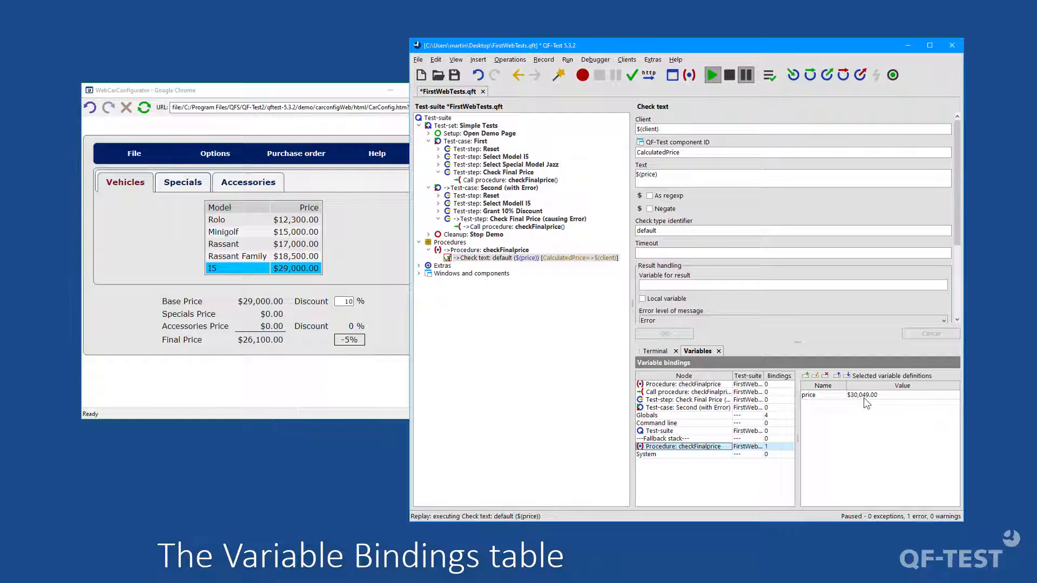
Step: Open the current run-log, jump to the error, and inspect the fallback checkFinalprice bindings in its stack trace
{"action": "left_click", "coordinate": [769, 76]}
{"action": "left_click", "coordinate": [327, 139]}
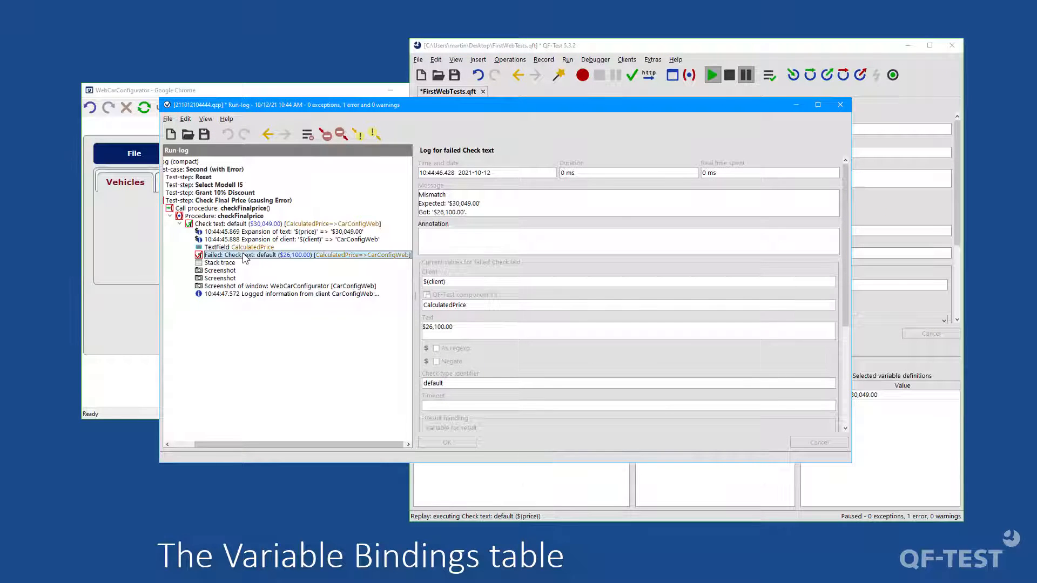
{"action": "left_click", "coordinate": [229, 264]}
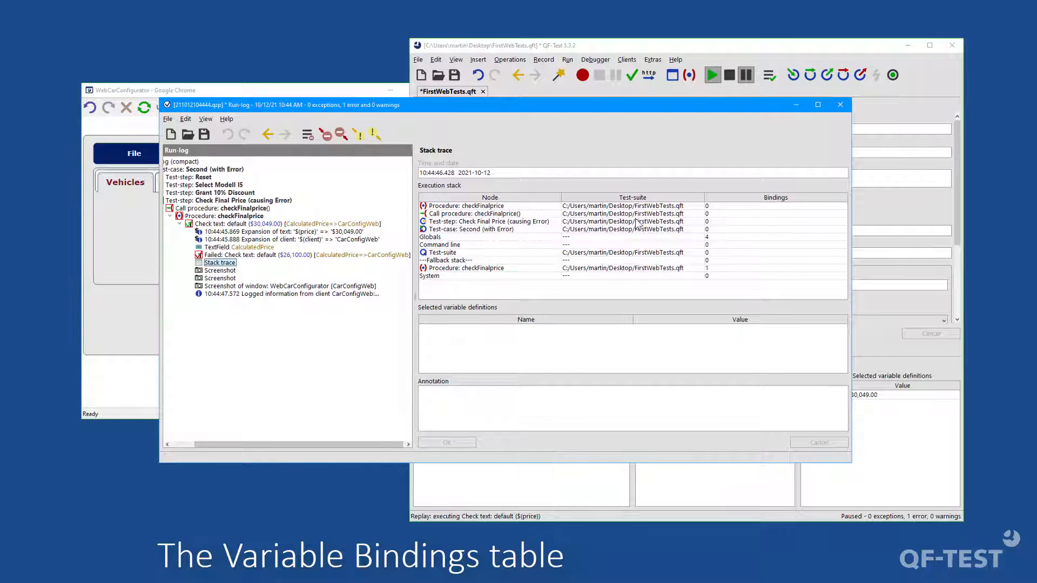
{"action": "left_click", "coordinate": [450, 270]}
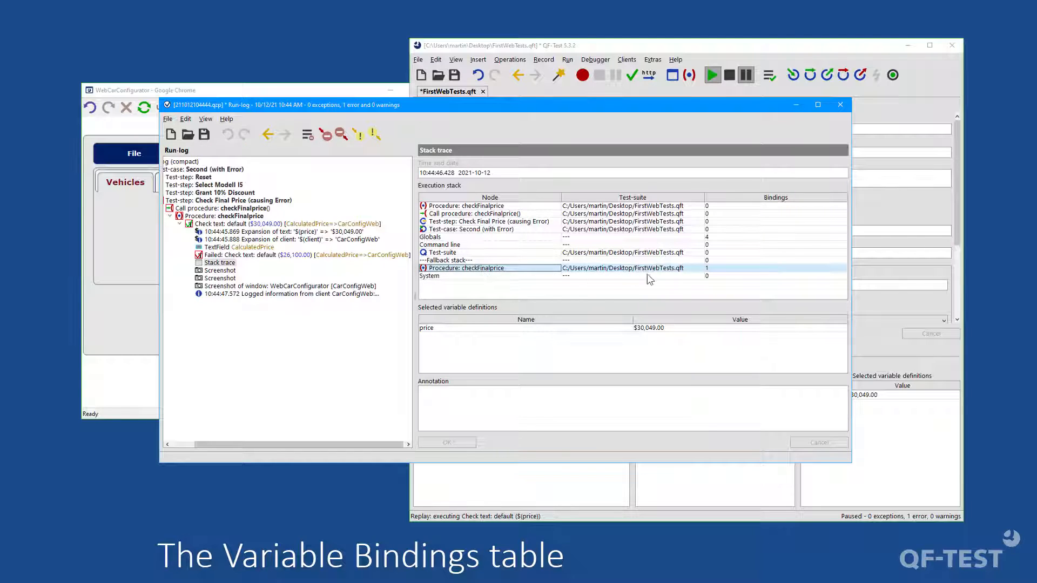
{"action": "left_click", "coordinate": [427, 327]}
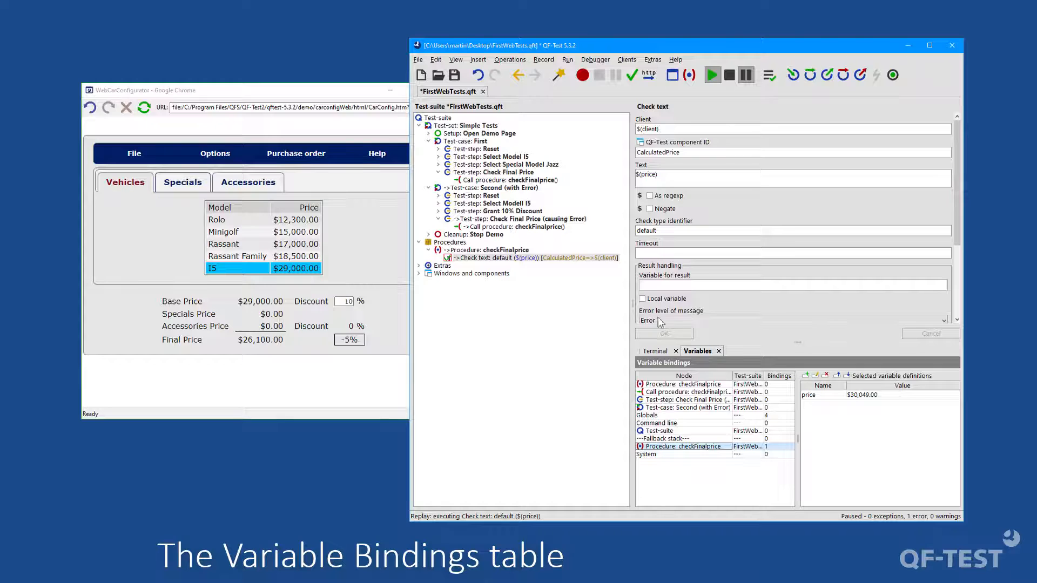
Step: Stop the run and update the parameters of references to checkFinalprice, adding missing parameters to callers and adjusting their sort order
{"action": "left_click", "coordinate": [729, 75]}
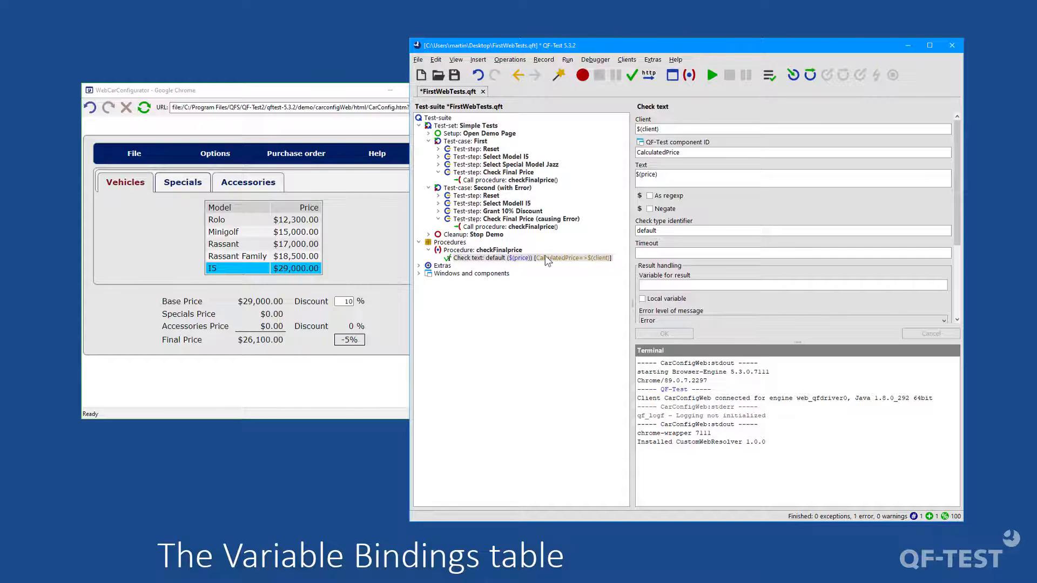
{"action": "left_click", "coordinate": [502, 251]}
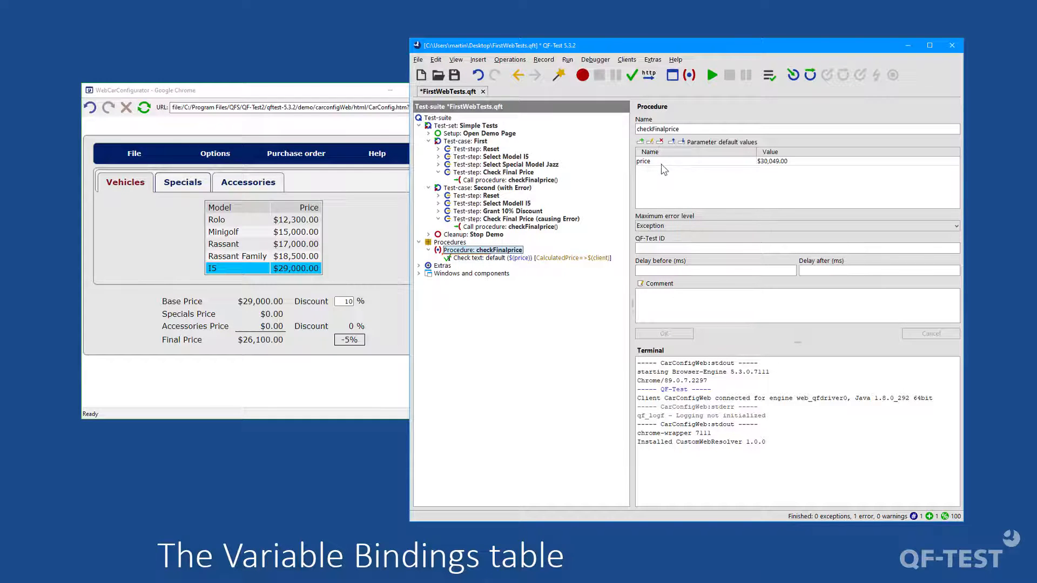
{"action": "right_click", "coordinate": [503, 251]}
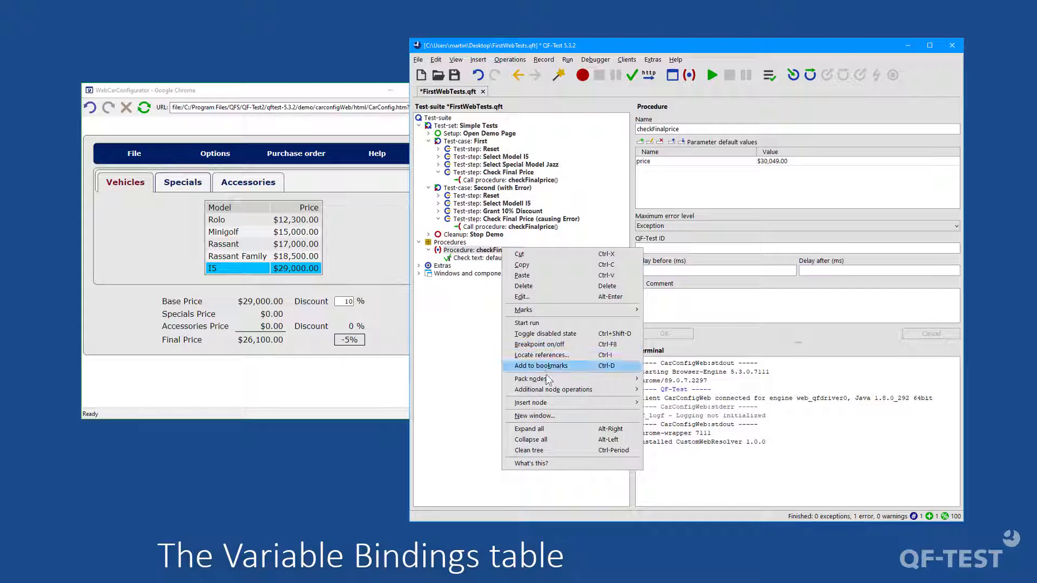
{"action": "mouse_move", "coordinate": [546, 388]}
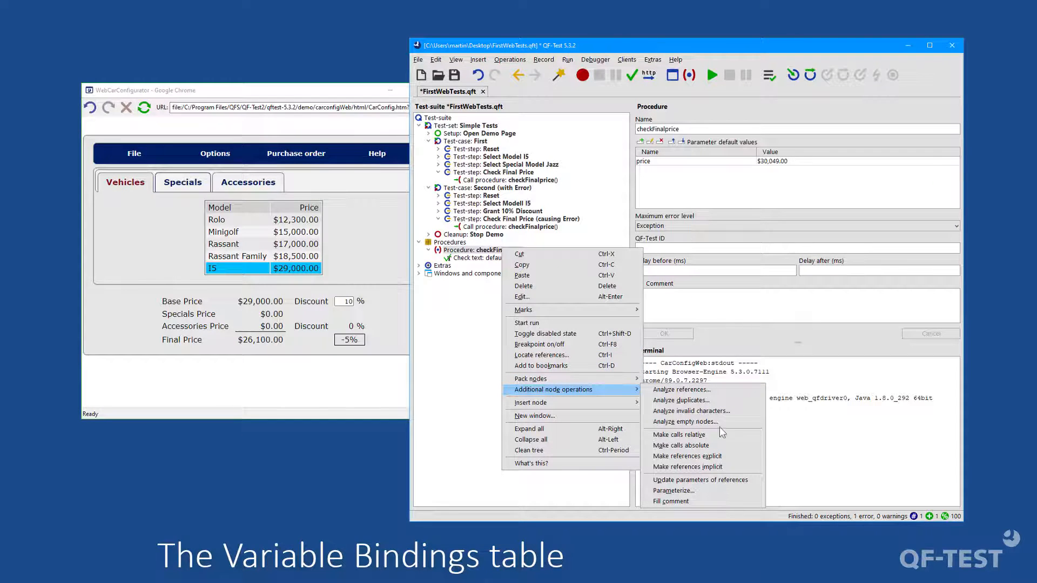
{"action": "left_click", "coordinate": [738, 478]}
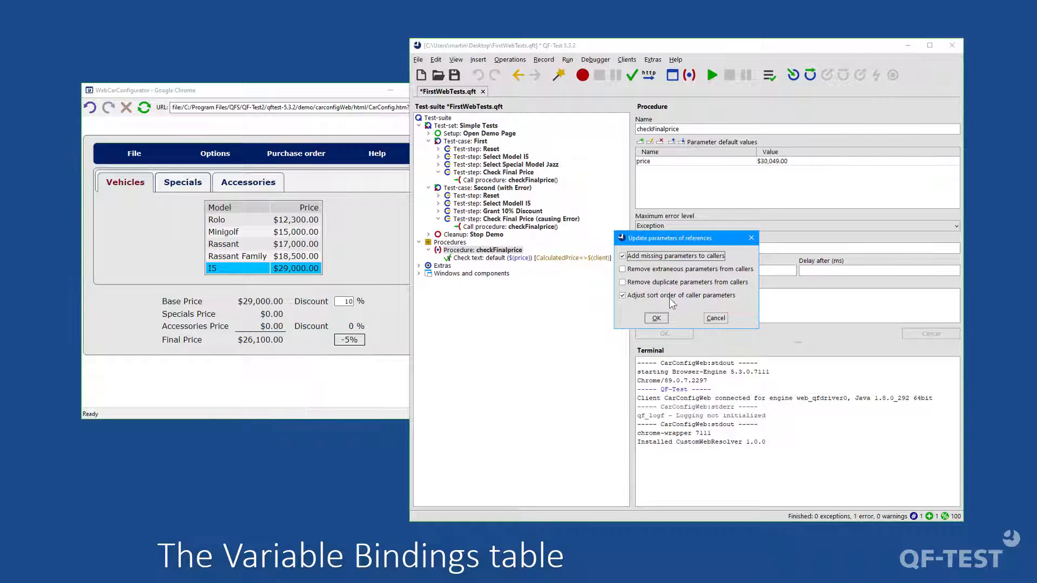
{"action": "left_click", "coordinate": [657, 318]}
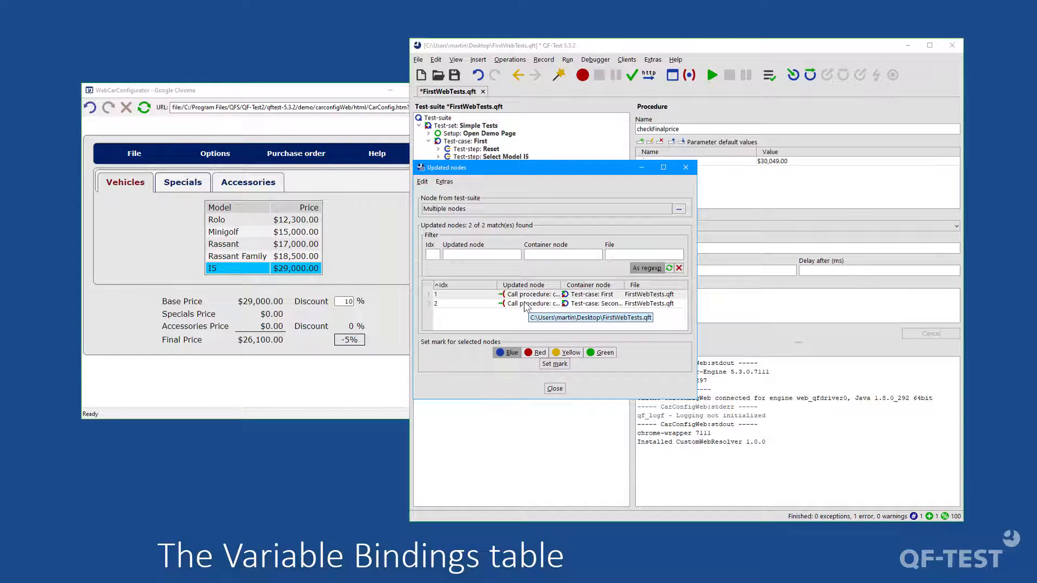
{"action": "left_click", "coordinate": [554, 389]}
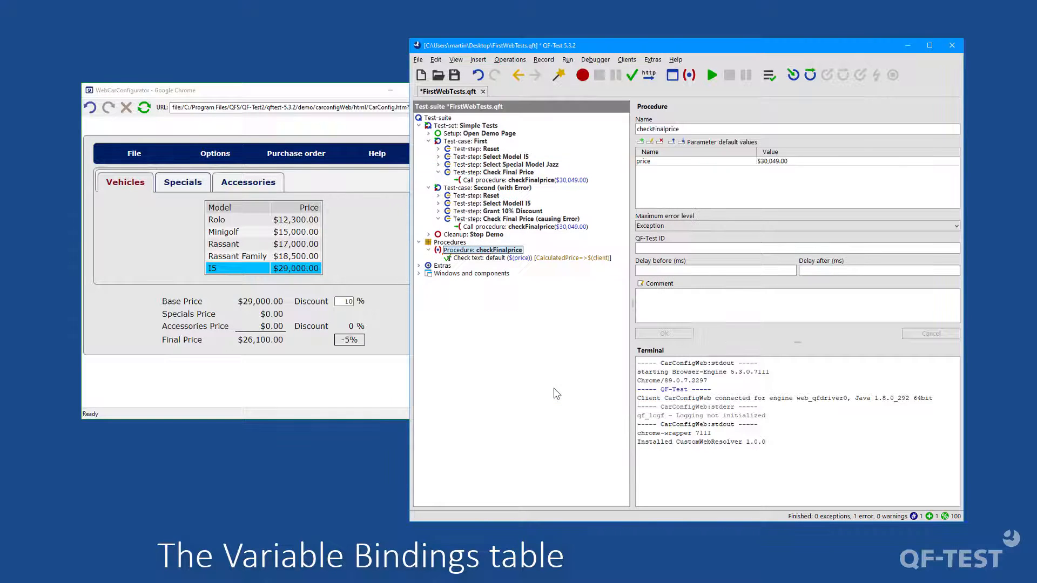
Step: Set the price variable of the checkFinalprice call in the Second test case to $26,100.00
{"action": "left_click", "coordinate": [501, 229]}
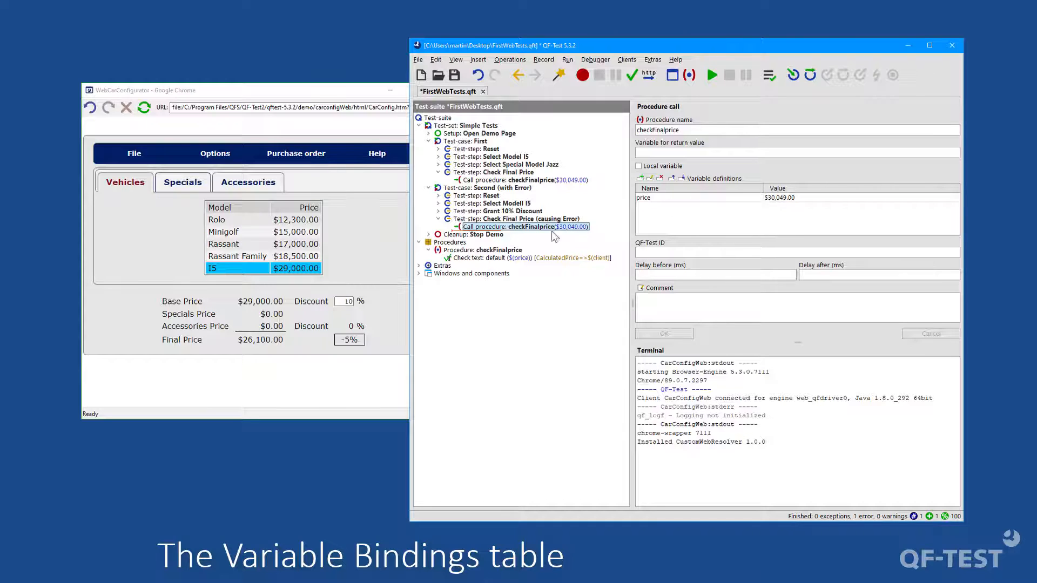
{"action": "left_click", "coordinate": [492, 183]}
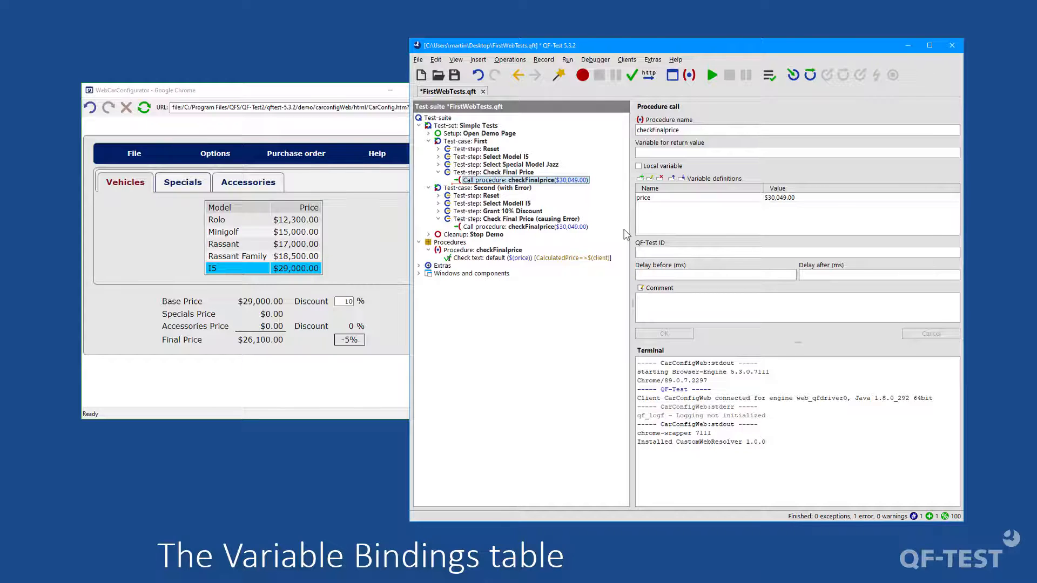
{"action": "left_click", "coordinate": [551, 227]}
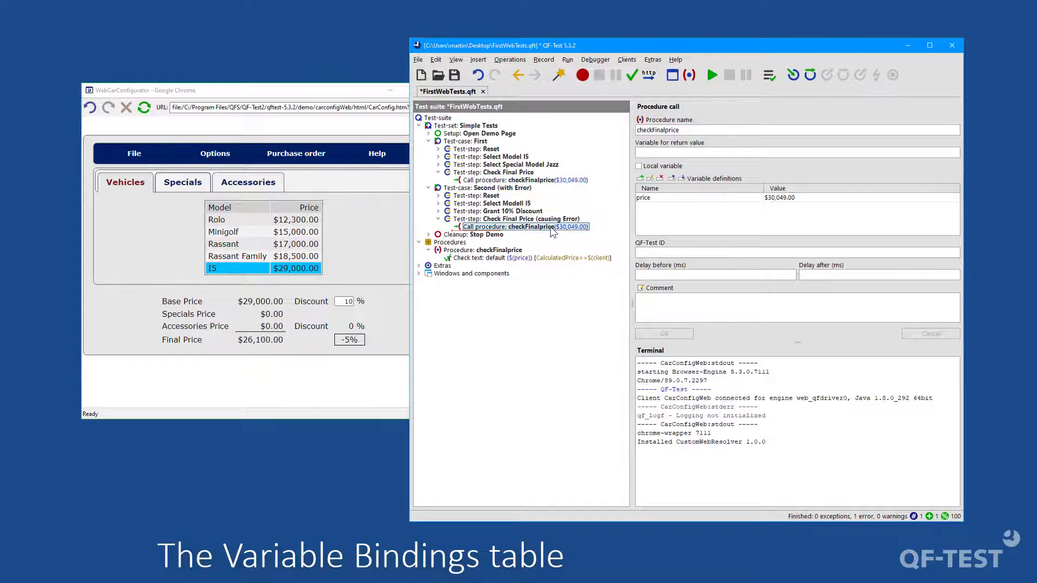
{"action": "double_click", "coordinate": [775, 198]}
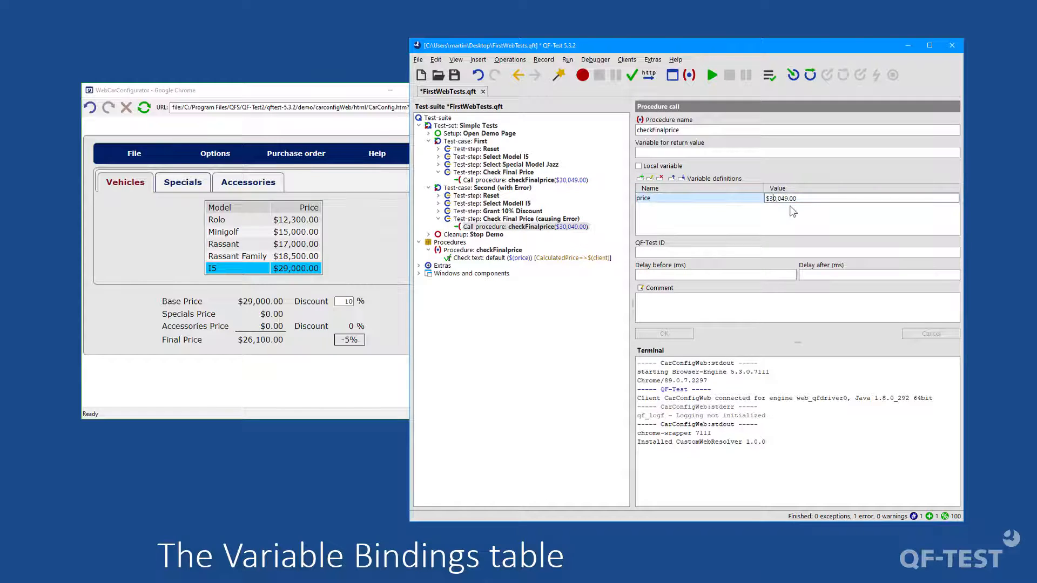
{"action": "key", "text": "BackSpace"}
{"action": "key", "text": "BackSpace"}
{"action": "type", "text": "26"}
{"action": "key", "text": "Right"}
{"action": "key", "text": "Delete"}
{"action": "key", "text": "Delete"}
{"action": "key", "text": "Delete"}
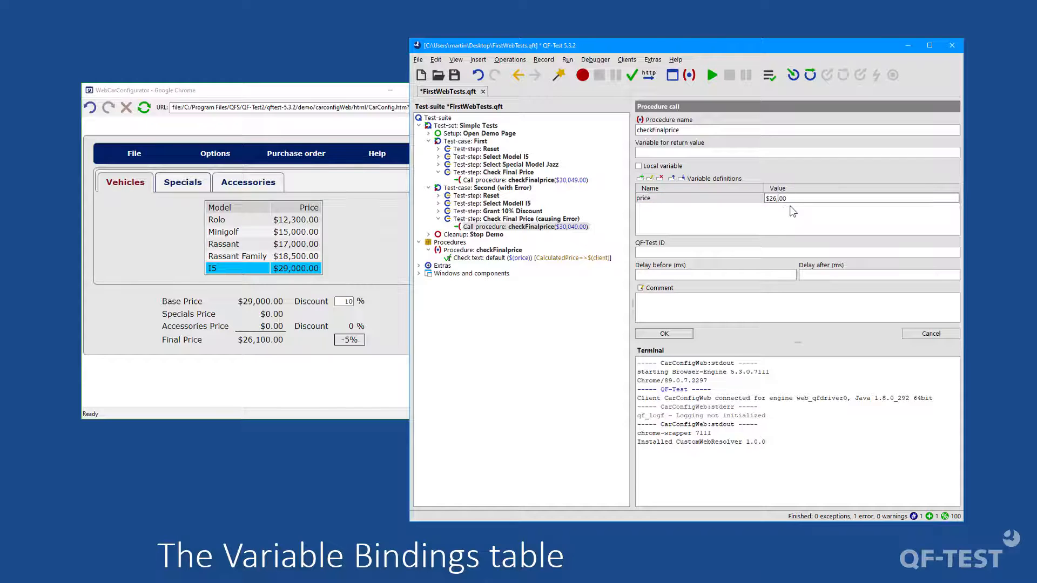
{"action": "type", "text": "100"}
{"action": "left_click", "coordinate": [674, 339]}
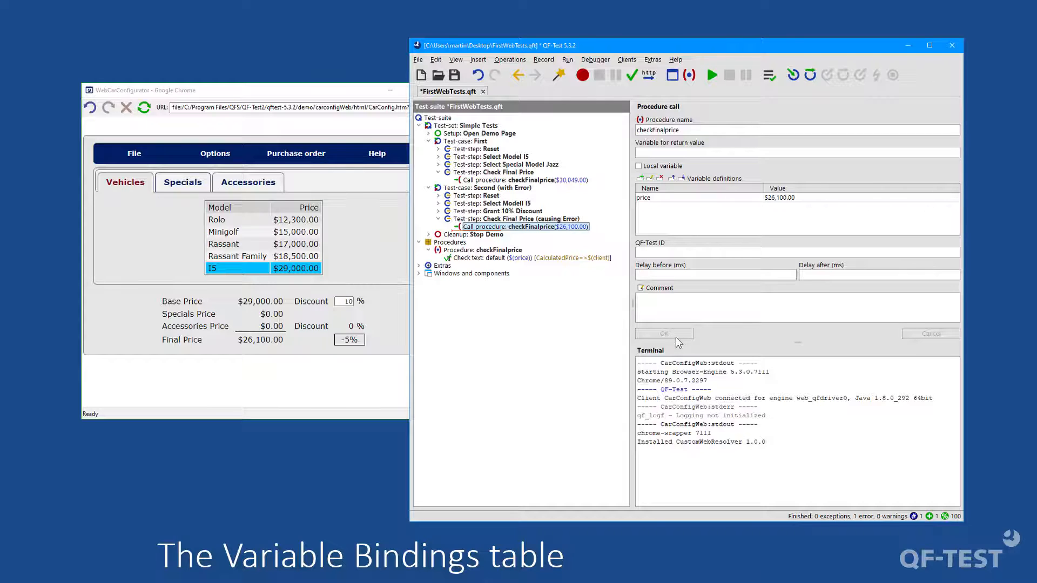
Step: Review the checkFinalprice procedure's default parameter, its Check text node and the operation for updating parameters of references
{"action": "left_click", "coordinate": [488, 251]}
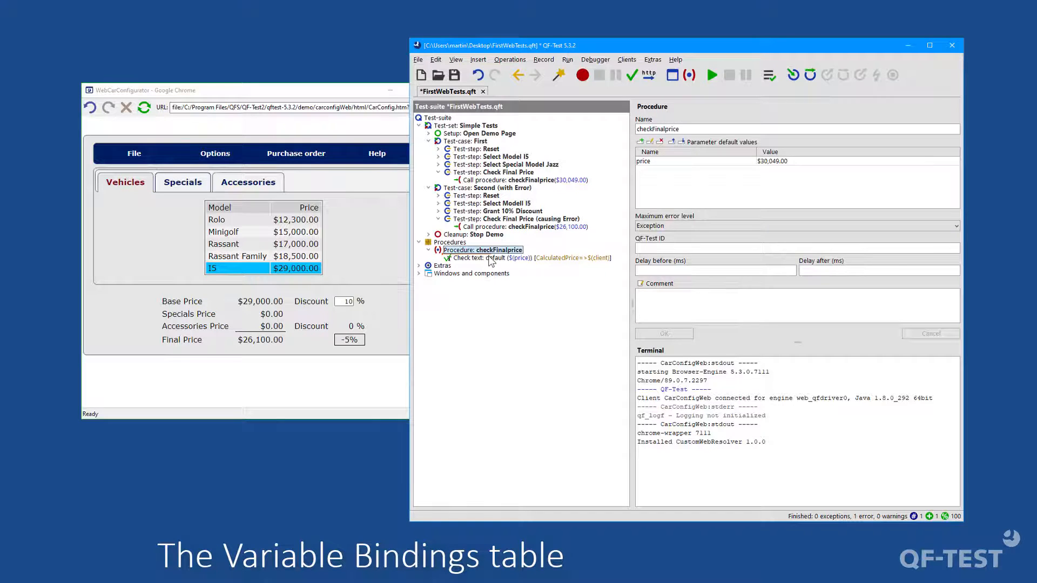
{"action": "left_click", "coordinate": [490, 261]}
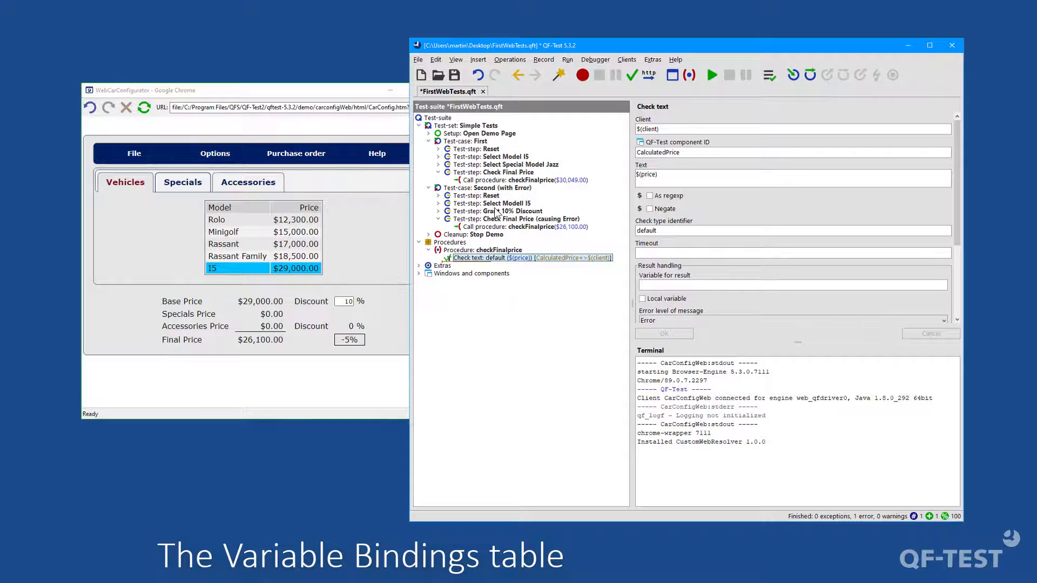
{"action": "right_click", "coordinate": [484, 251]}
{"action": "mouse_move", "coordinate": [572, 396]}
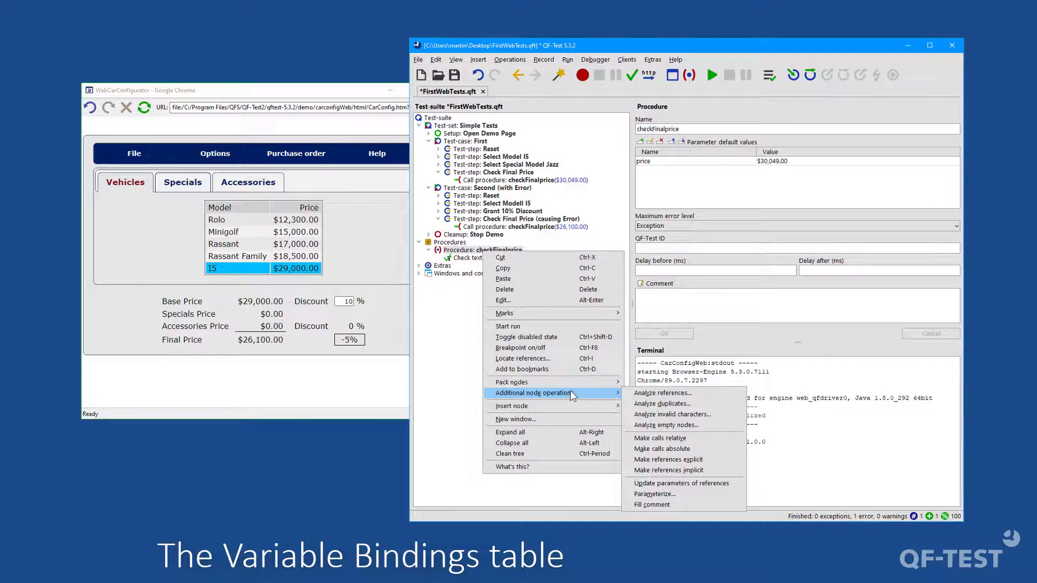
{"action": "left_click", "coordinate": [675, 484]}
Step: Set a breakpoint on the checkFinalprice call in the Second test case and run that test case up to it
{"action": "left_click", "coordinate": [525, 228]}
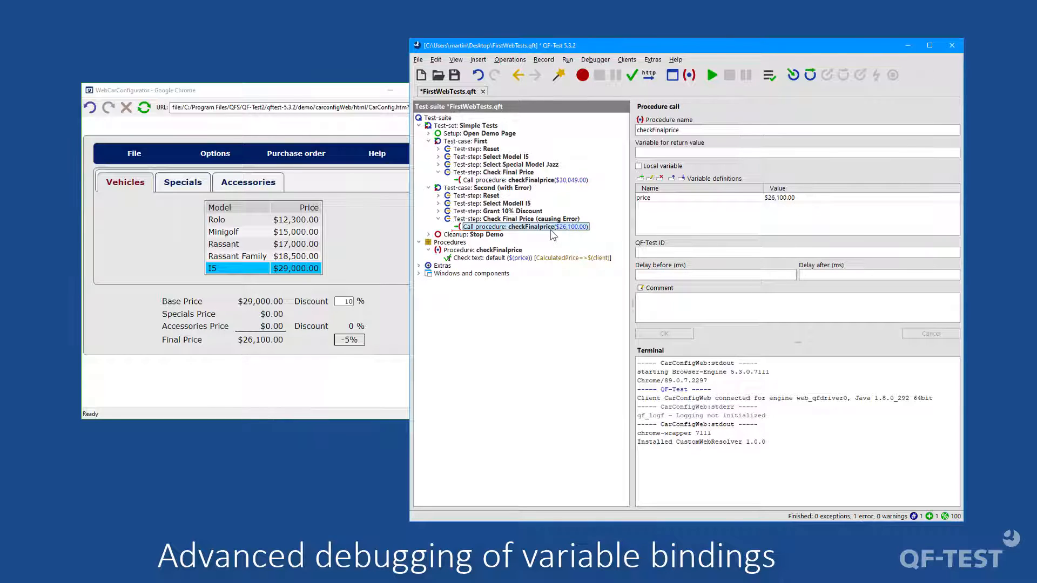
{"action": "right_click", "coordinate": [542, 227]}
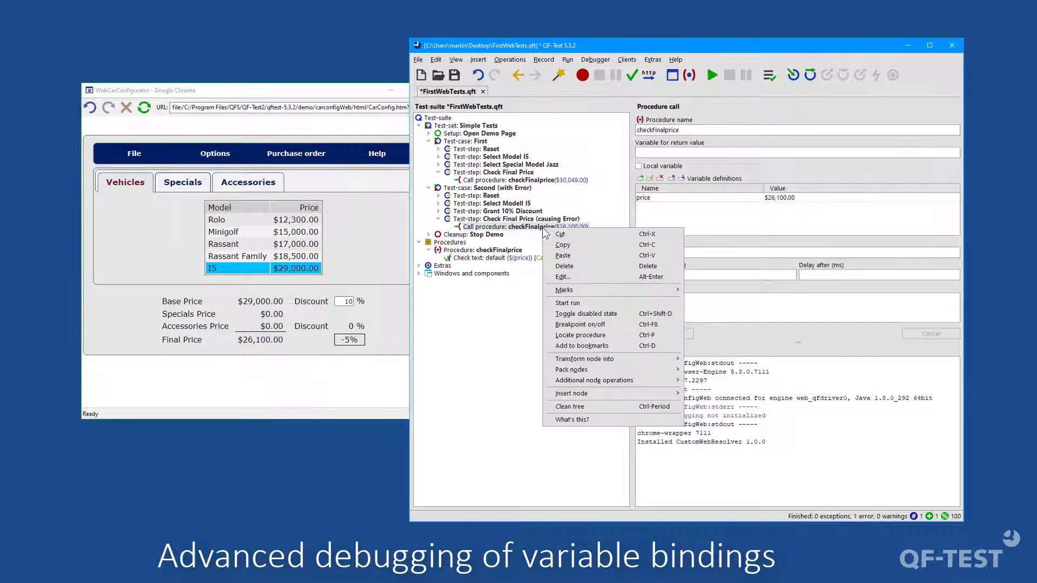
{"action": "left_click", "coordinate": [596, 326]}
{"action": "left_click", "coordinate": [507, 189]}
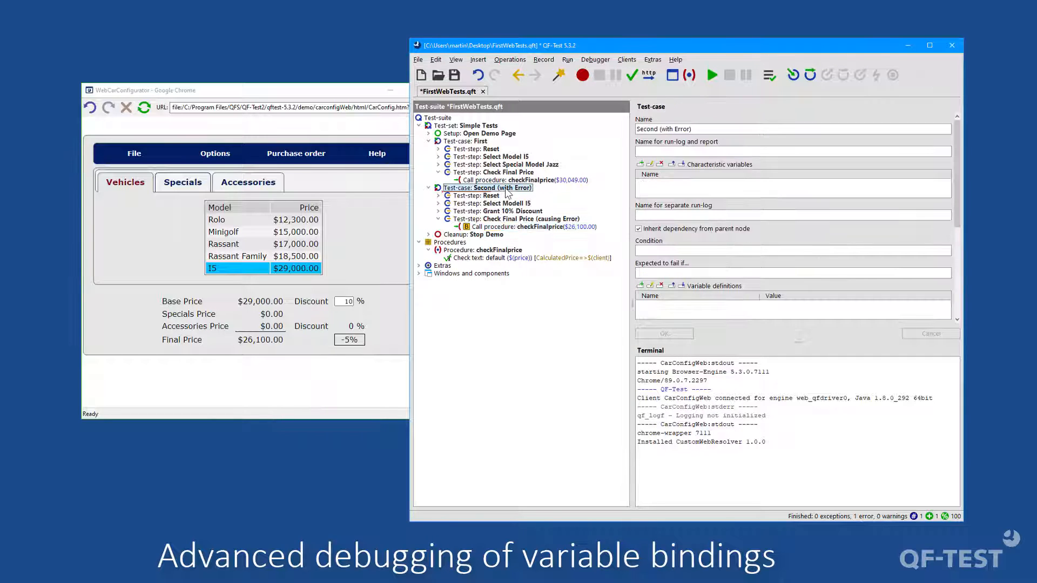
{"action": "left_click", "coordinate": [711, 76]}
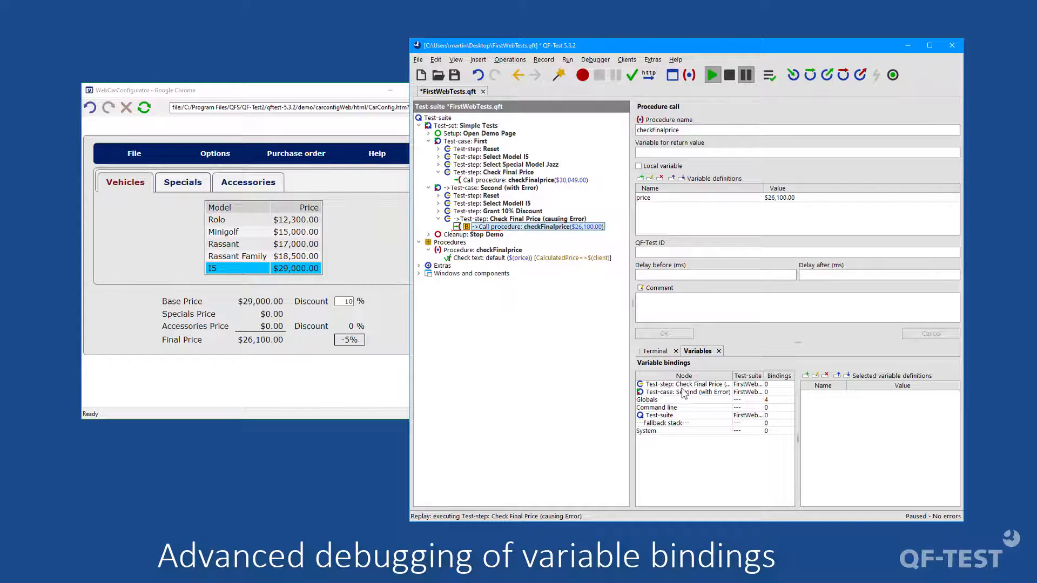
Step: Single-step into the checkFinalprice call and inspect its price binding in the variable bindings table
{"action": "left_click", "coordinate": [662, 385]}
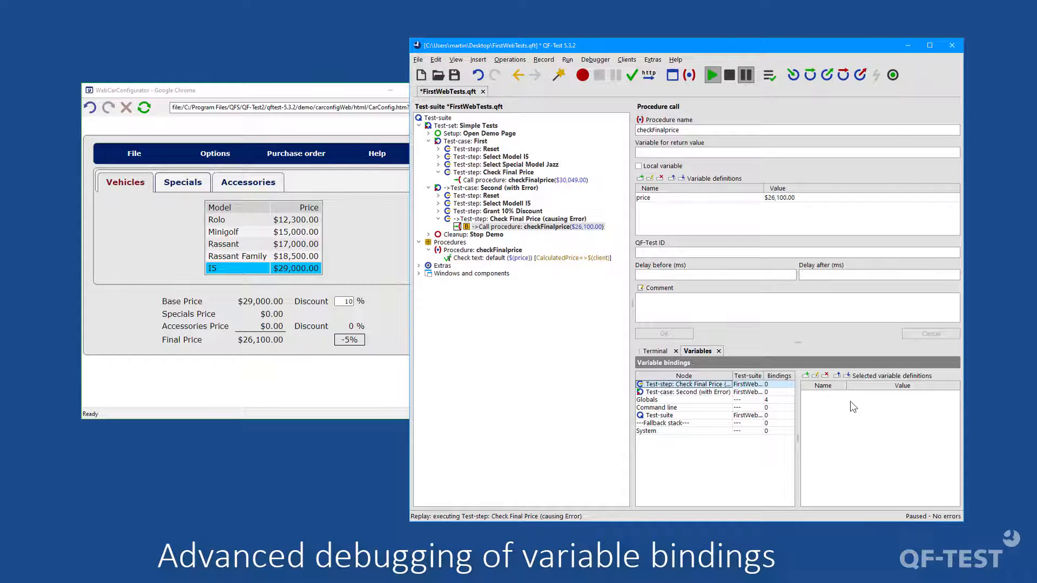
{"action": "left_click", "coordinate": [792, 77]}
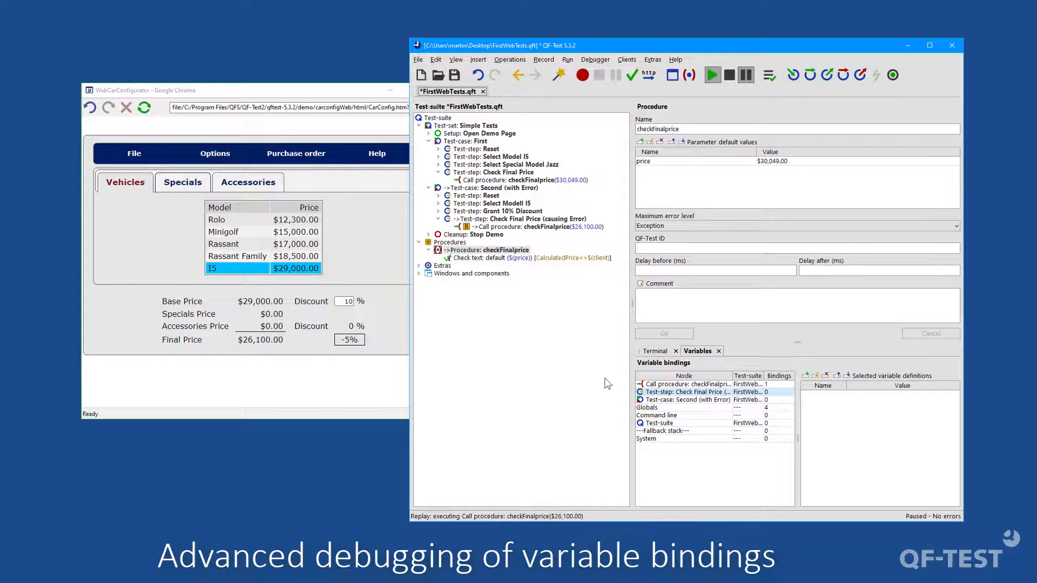
{"action": "left_click", "coordinate": [658, 384]}
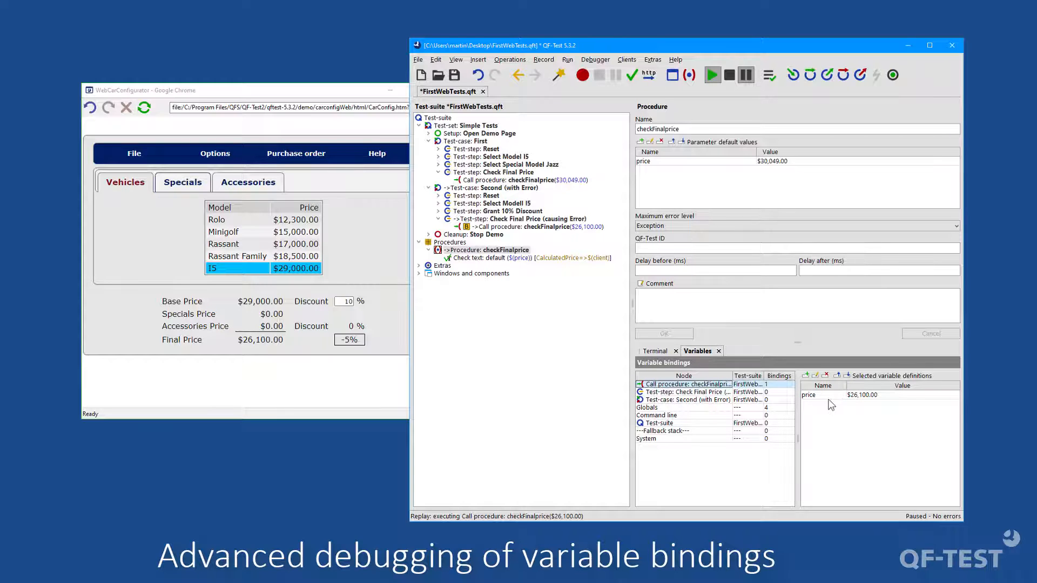
{"action": "left_click", "coordinate": [810, 399]}
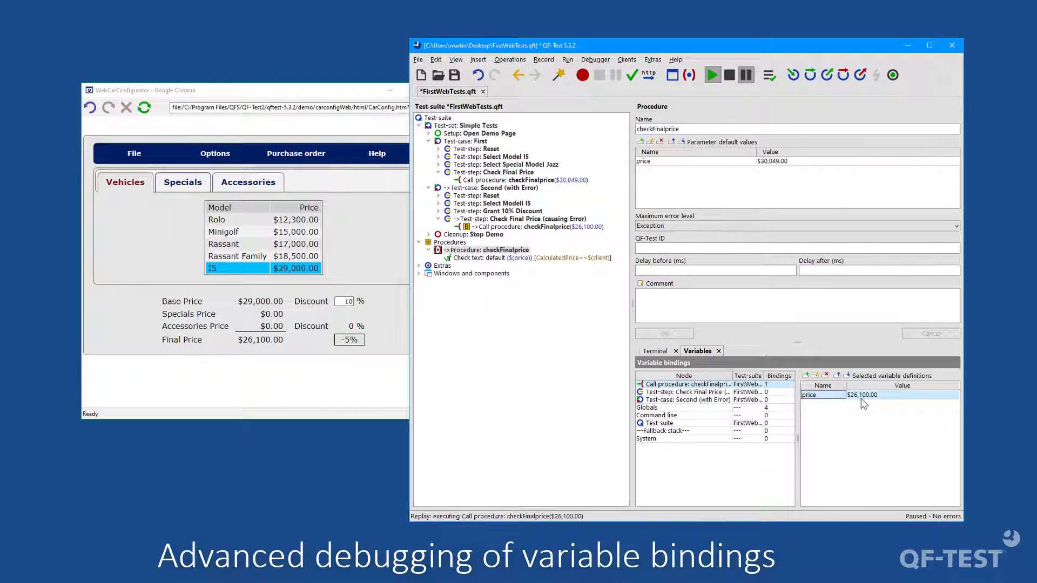
{"action": "left_click", "coordinate": [861, 399]}
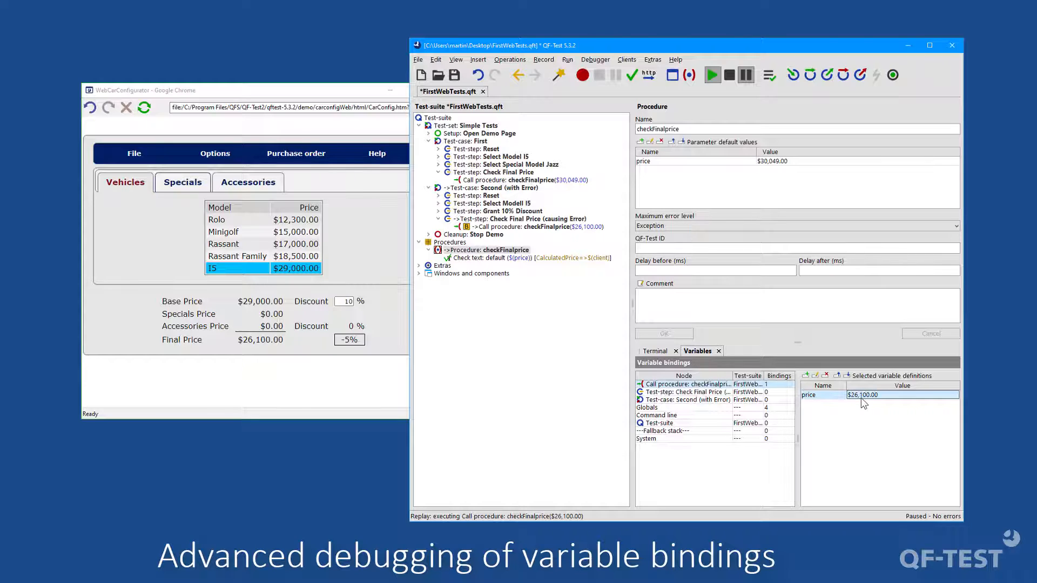
Step: Open the price value of the Second test case's checkFinalprice call for editing, and continue execution from that call
{"action": "left_click", "coordinate": [518, 219]}
{"action": "left_click", "coordinate": [516, 228]}
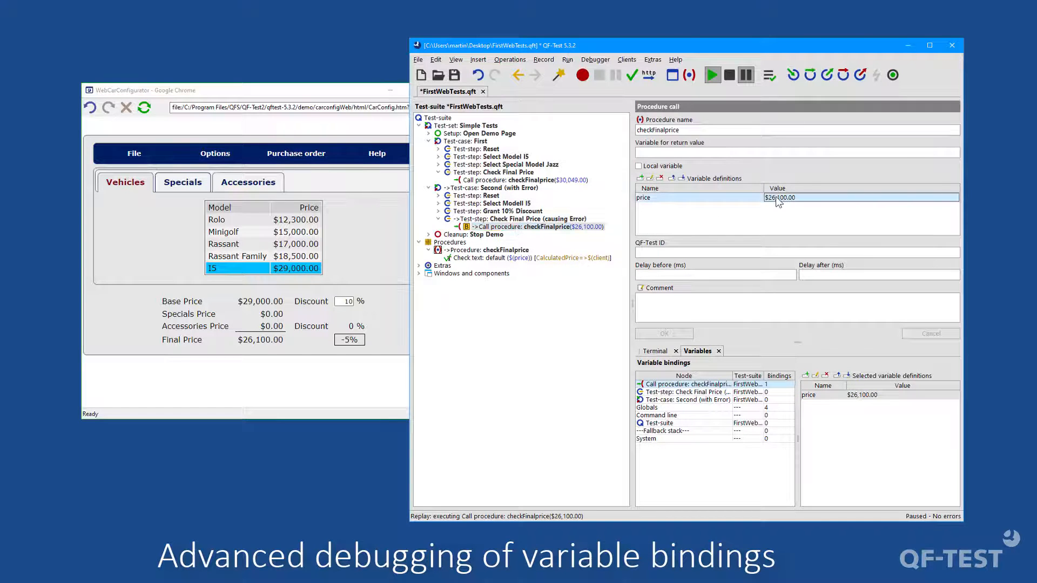
{"action": "double_click", "coordinate": [792, 199]}
{"action": "left_click", "coordinate": [532, 227]}
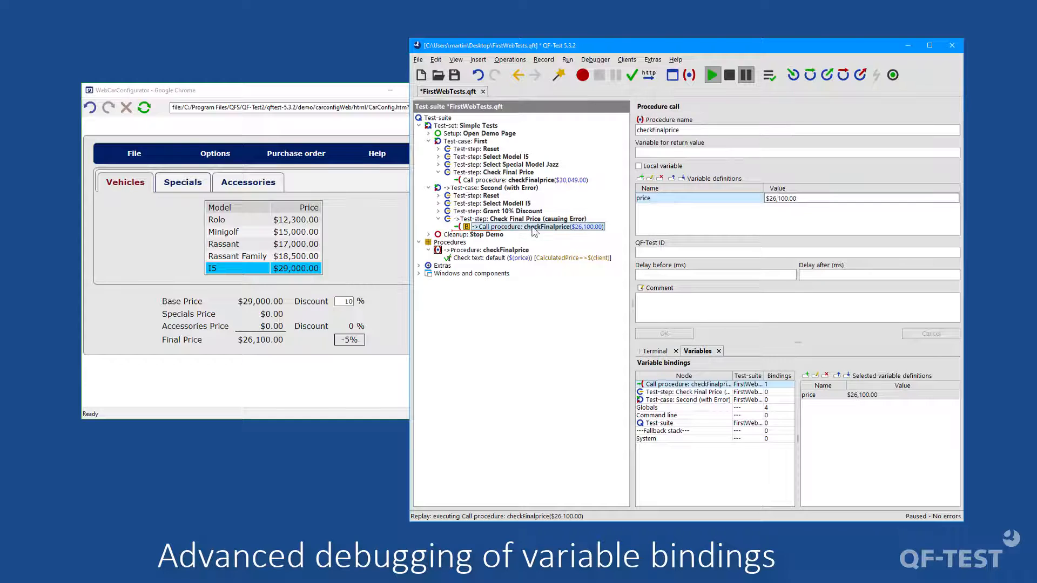
{"action": "right_click", "coordinate": [534, 231]}
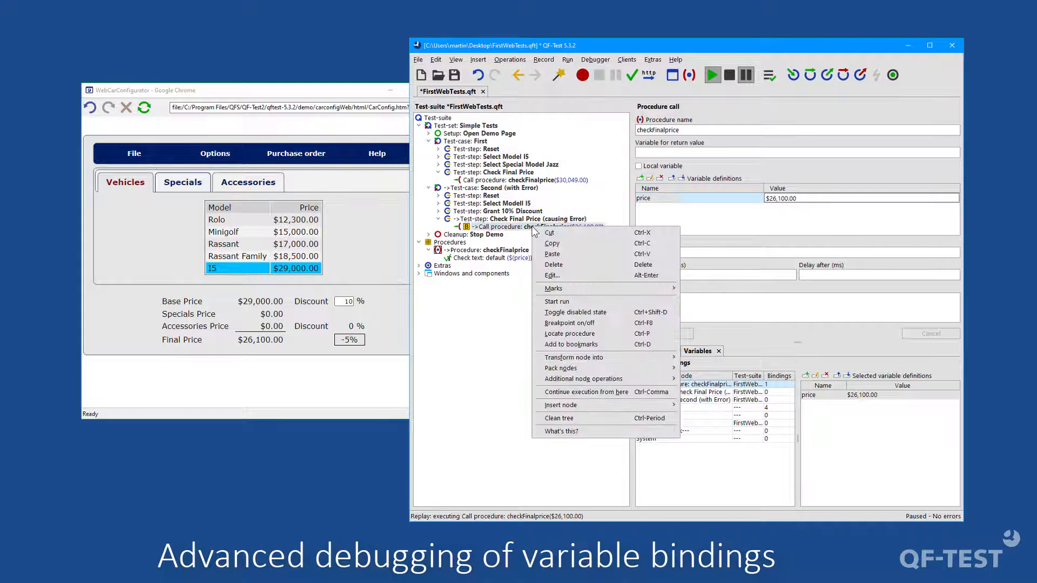
{"action": "left_click", "coordinate": [605, 399]}
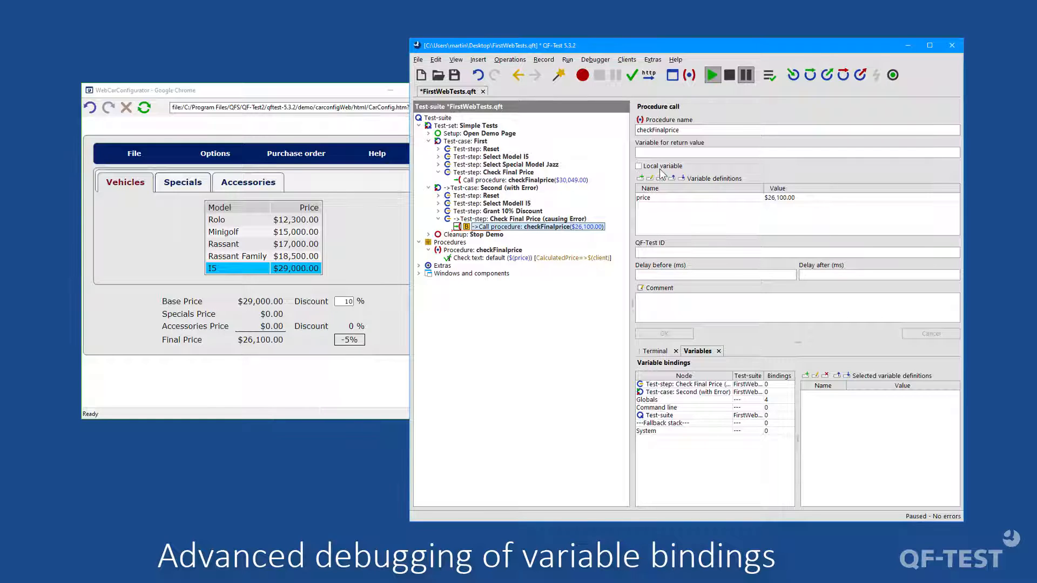
Step: Single-step to the Check text node, compare the bindings of the procedure and its call, and return execution to the call
{"action": "left_click", "coordinate": [792, 74]}
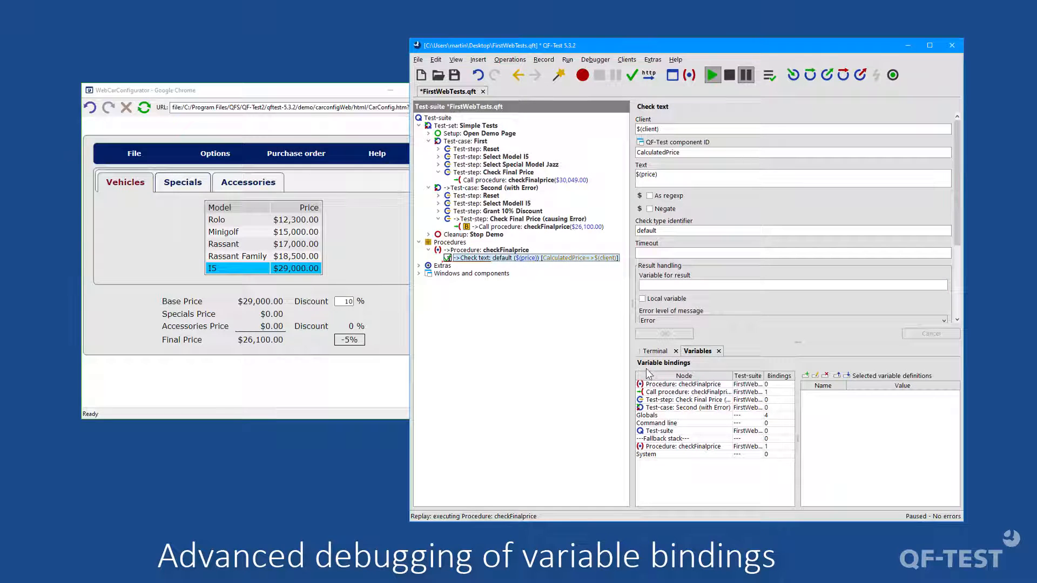
{"action": "left_click", "coordinate": [691, 393]}
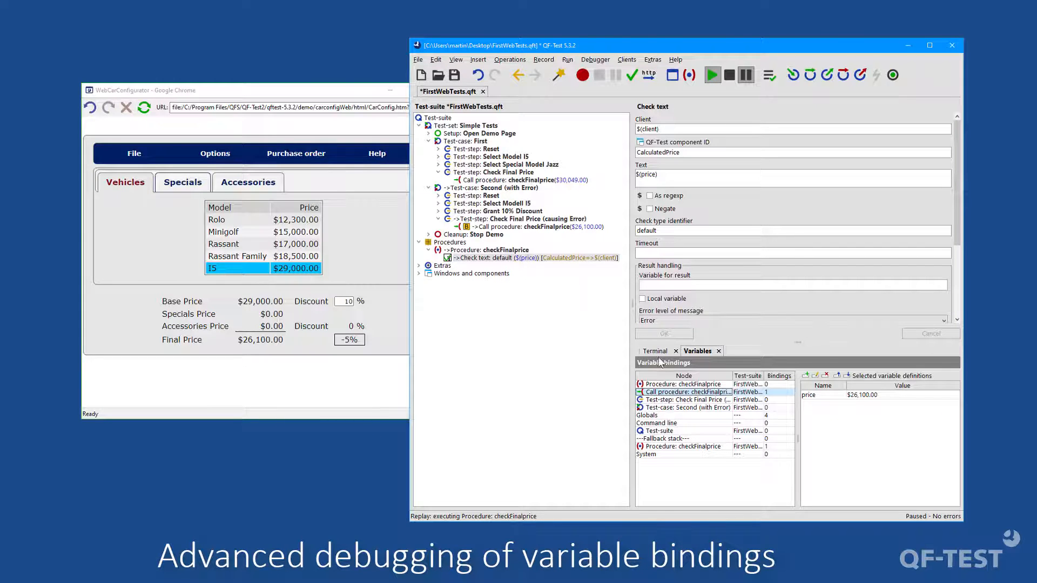
{"action": "left_click", "coordinate": [684, 384]}
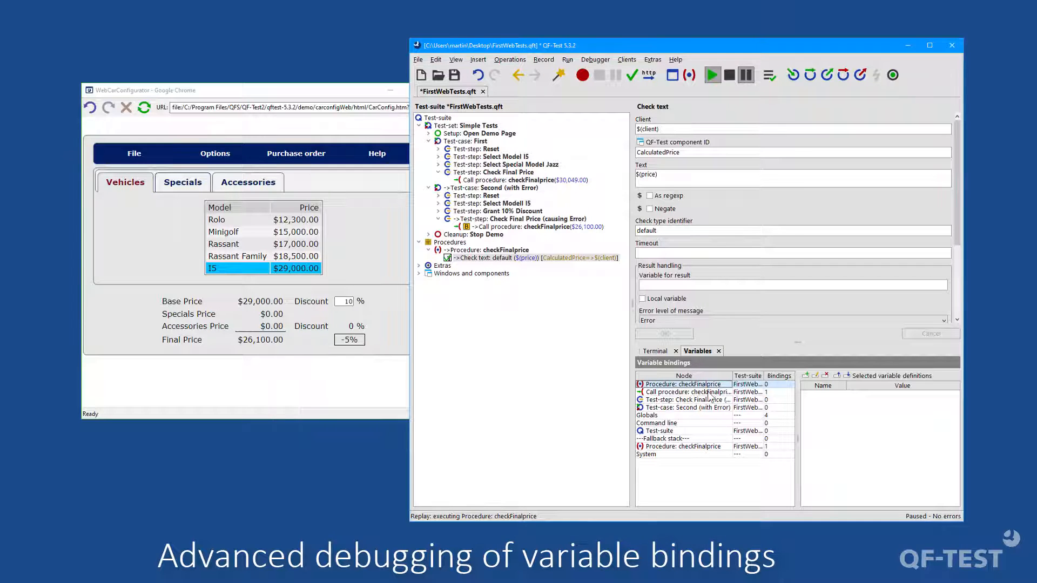
{"action": "left_click", "coordinate": [708, 392]}
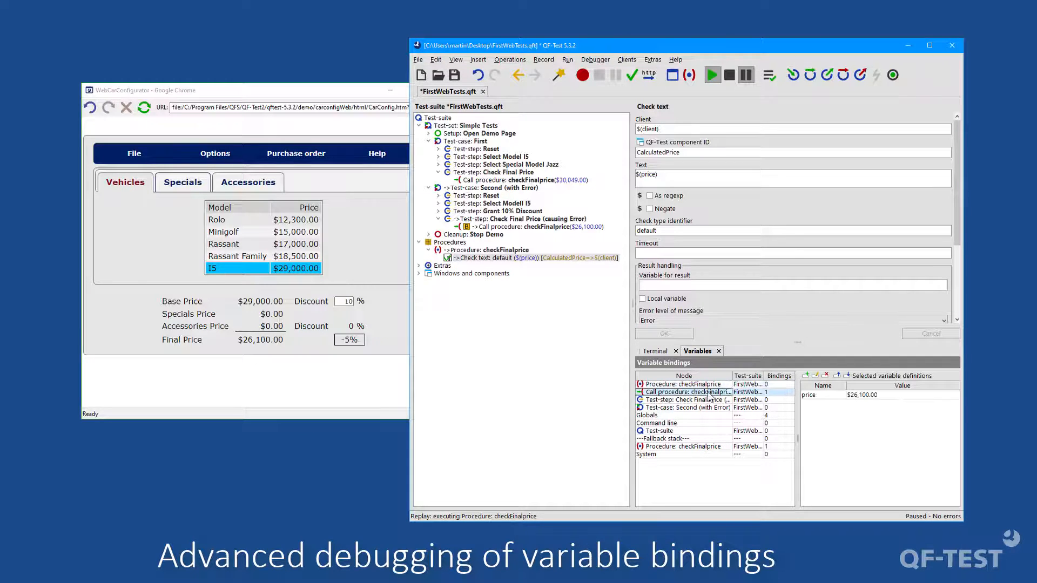
{"action": "left_click", "coordinate": [814, 397]}
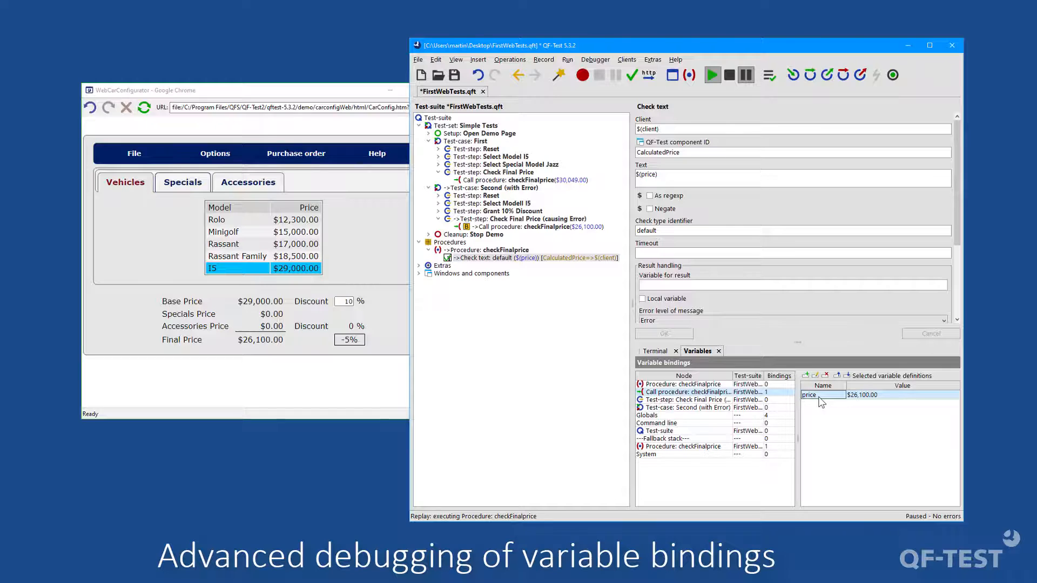
{"action": "right_click", "coordinate": [541, 226]}
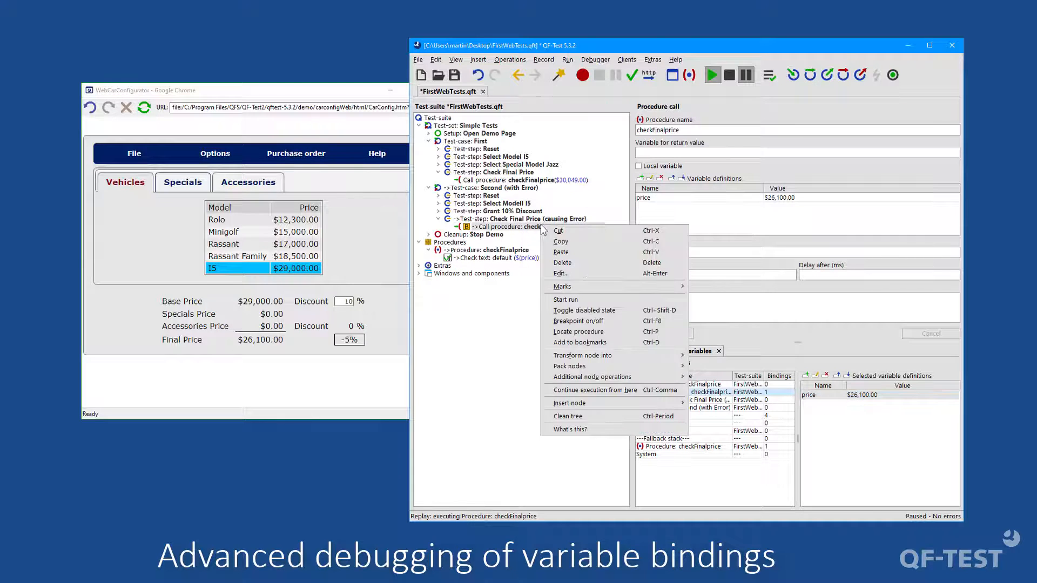
{"action": "left_click", "coordinate": [596, 391]}
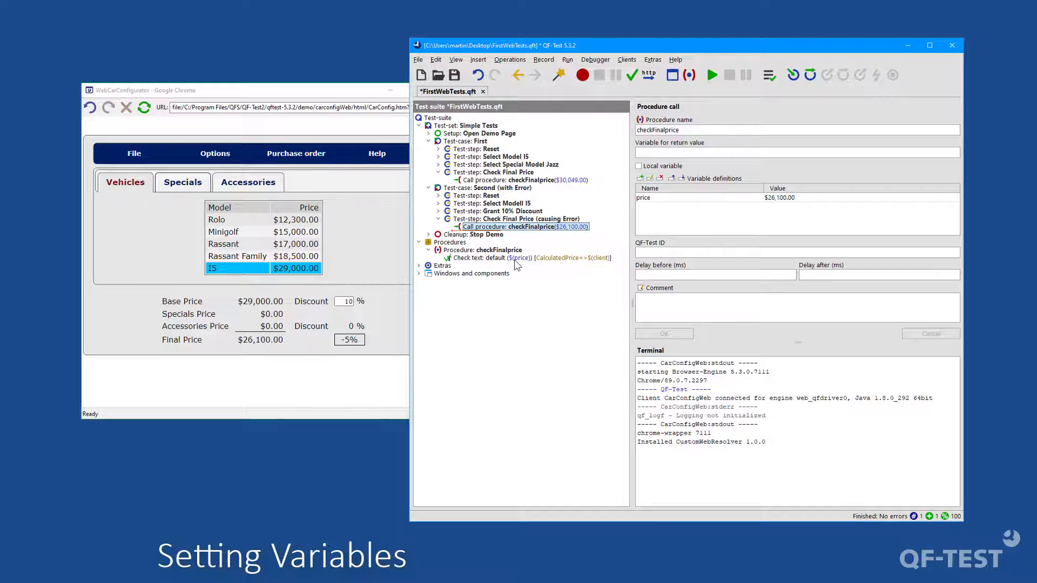
Step: Insert a Set variable node under Extras with the variable name price and the default value 1000
{"action": "left_click", "coordinate": [419, 266]}
{"action": "right_click", "coordinate": [439, 266]}
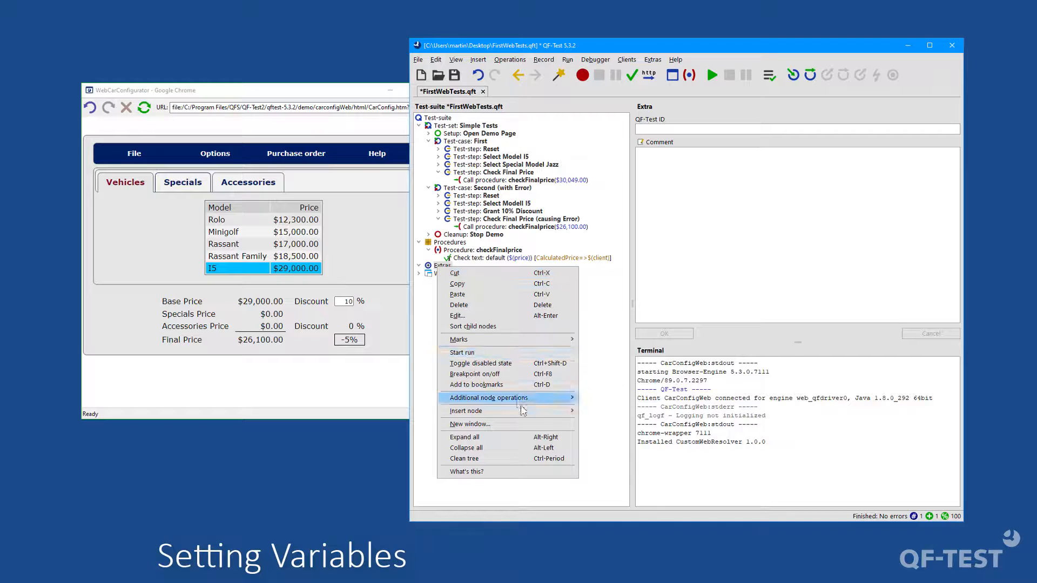
{"action": "mouse_move", "coordinate": [551, 411]}
{"action": "mouse_move", "coordinate": [656, 496]}
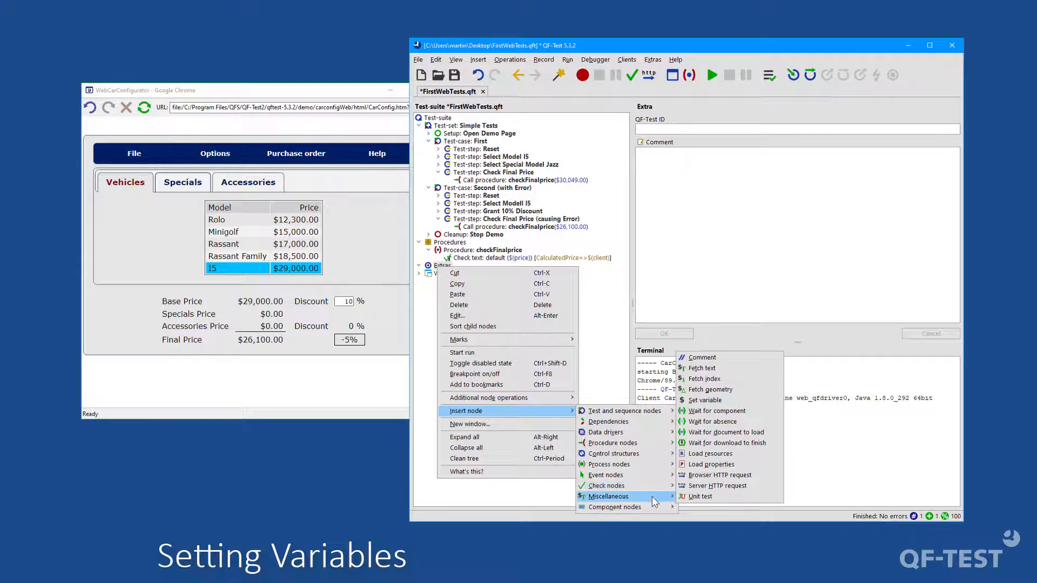
{"action": "left_click", "coordinate": [716, 400]}
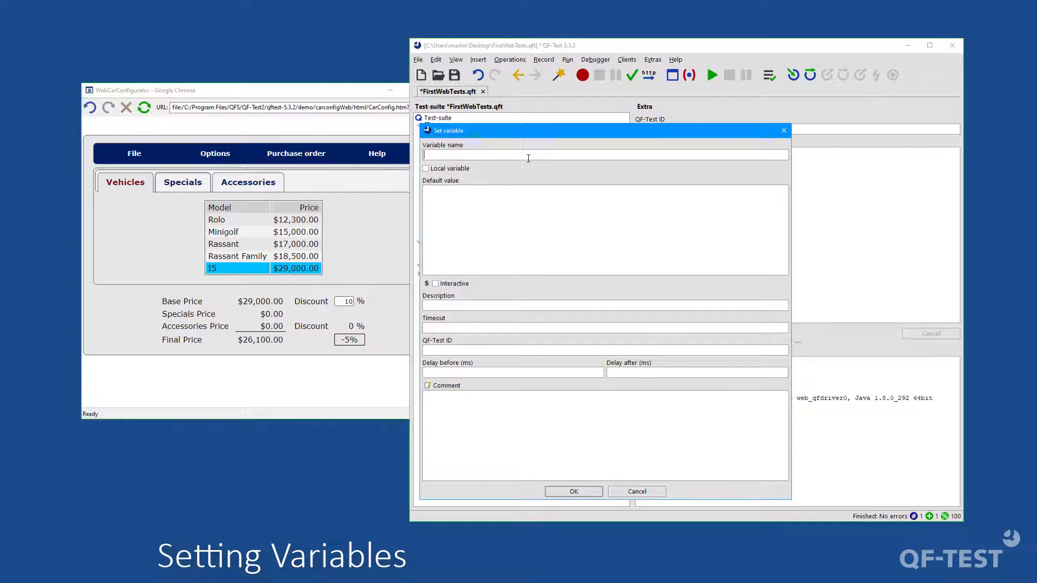
{"action": "type", "text": "price"}
{"action": "type", "text": "1000"}
{"action": "left_click", "coordinate": [572, 492]}
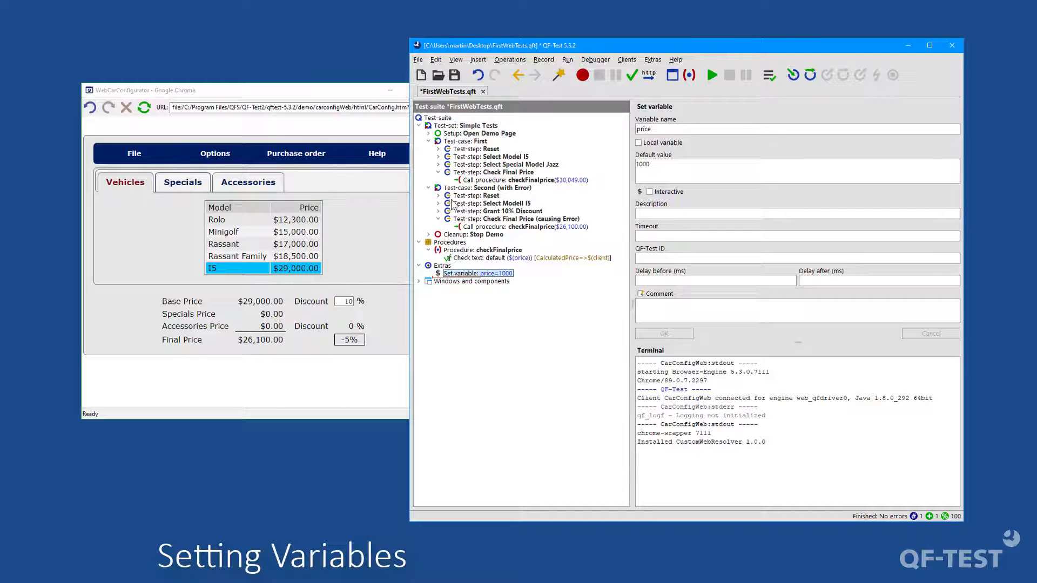
Step: Examine the variables set in the Open Demo Page setup's sequence for OS-dependent global variables
{"action": "left_click", "coordinate": [429, 134]}
{"action": "left_click", "coordinate": [453, 135]}
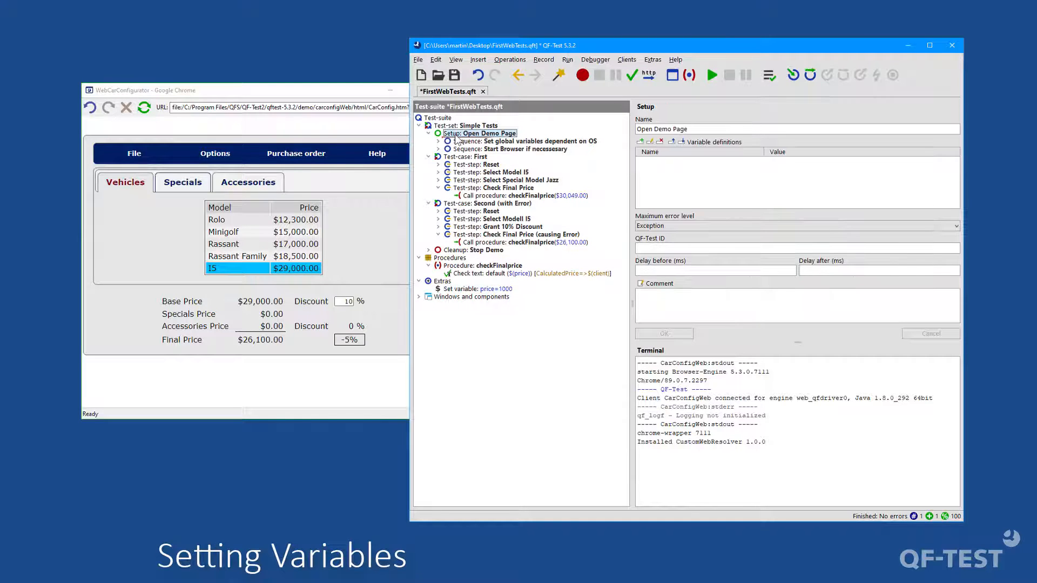
{"action": "left_click", "coordinate": [438, 142]}
{"action": "left_click", "coordinate": [486, 150]}
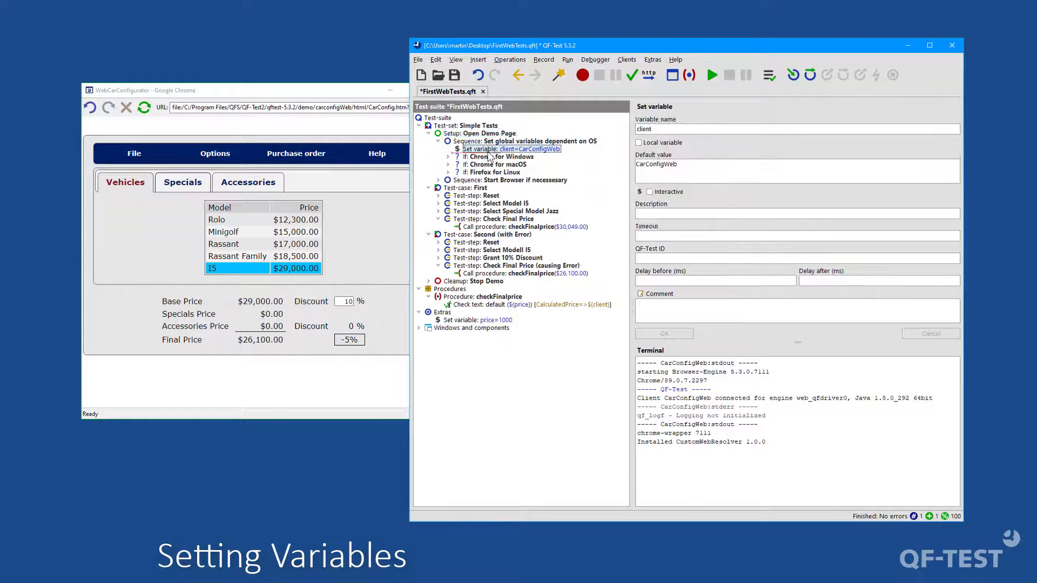
{"action": "left_click", "coordinate": [448, 173]}
{"action": "left_click", "coordinate": [448, 164]}
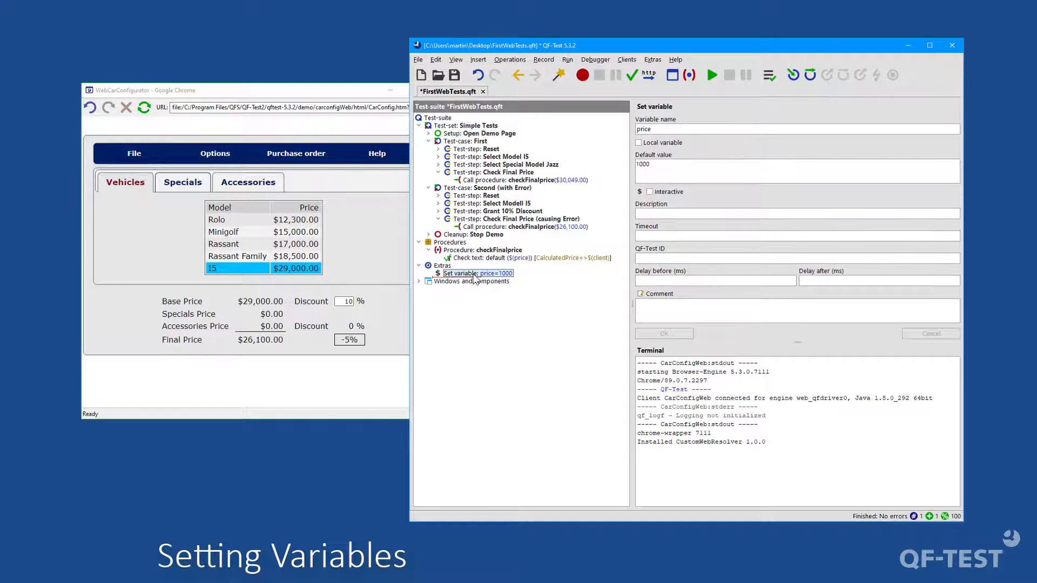
Step: Review the miscellaneous node types insertable after the price variable node, and the result variable setting of the Check text node
{"action": "right_click", "coordinate": [473, 276]}
{"action": "mouse_move", "coordinate": [560, 420]}
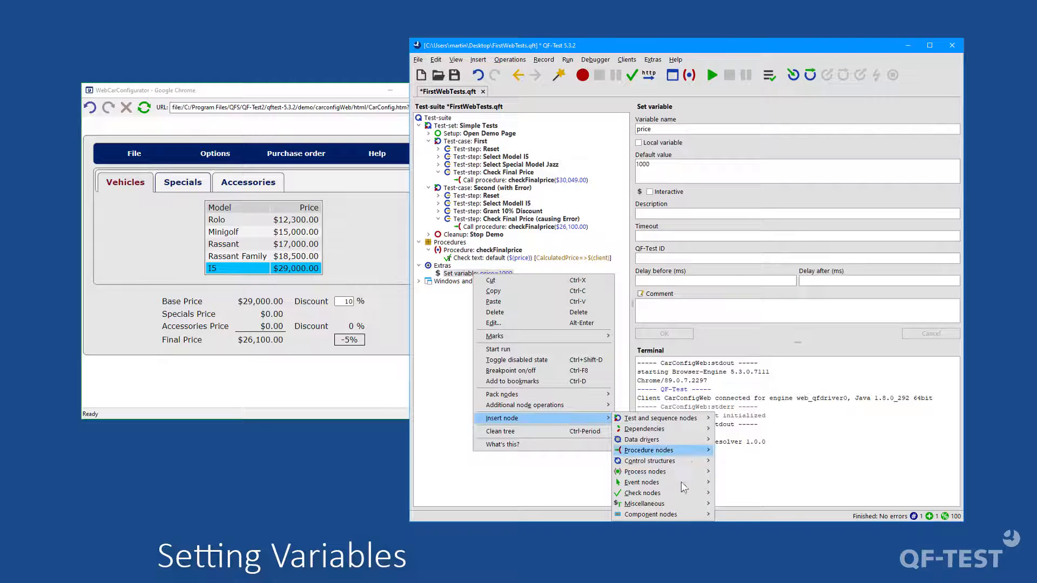
{"action": "mouse_move", "coordinate": [702, 503]}
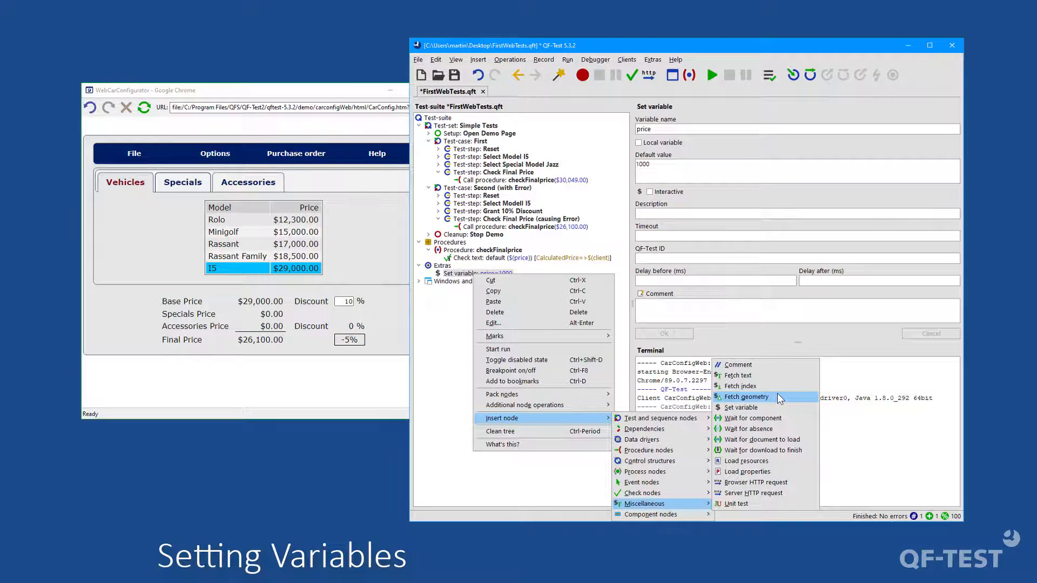
{"action": "left_click", "coordinate": [448, 332]}
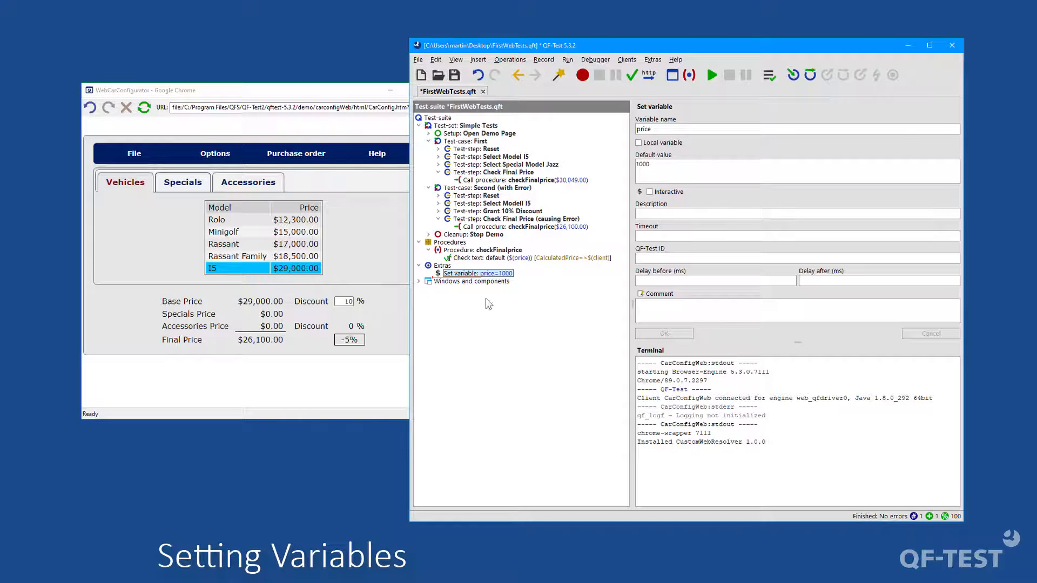
{"action": "left_click", "coordinate": [471, 258]}
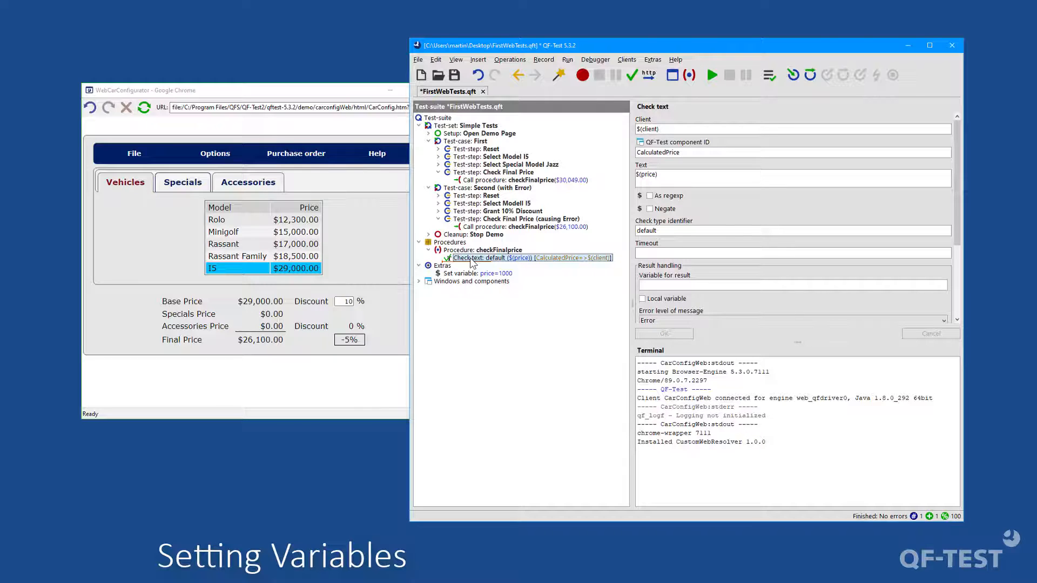
{"action": "left_click", "coordinate": [676, 285]}
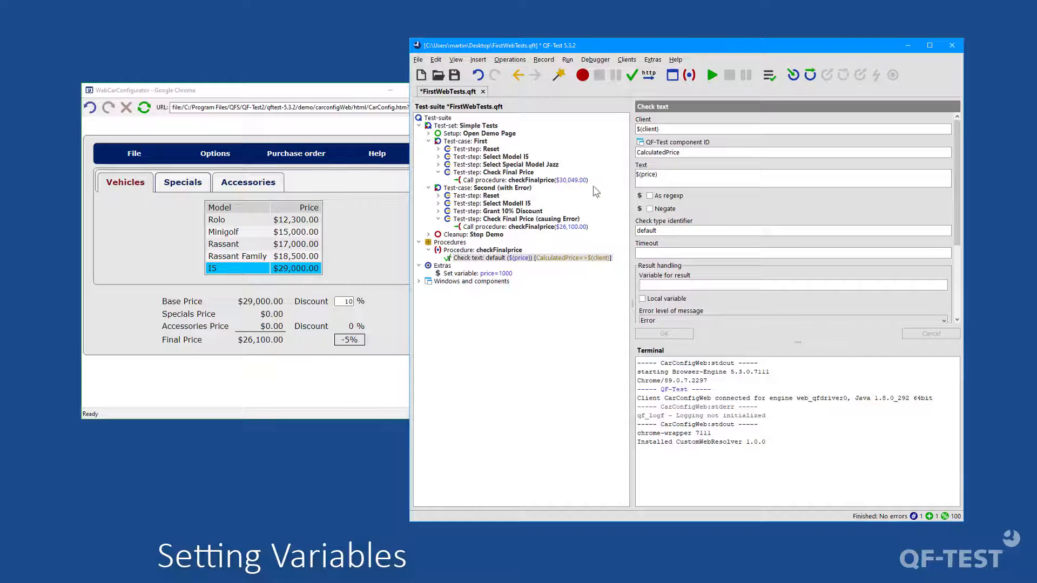
Step: Review where variable definitions can be made on the test-suite root node and the First test case
{"action": "left_click", "coordinate": [443, 120]}
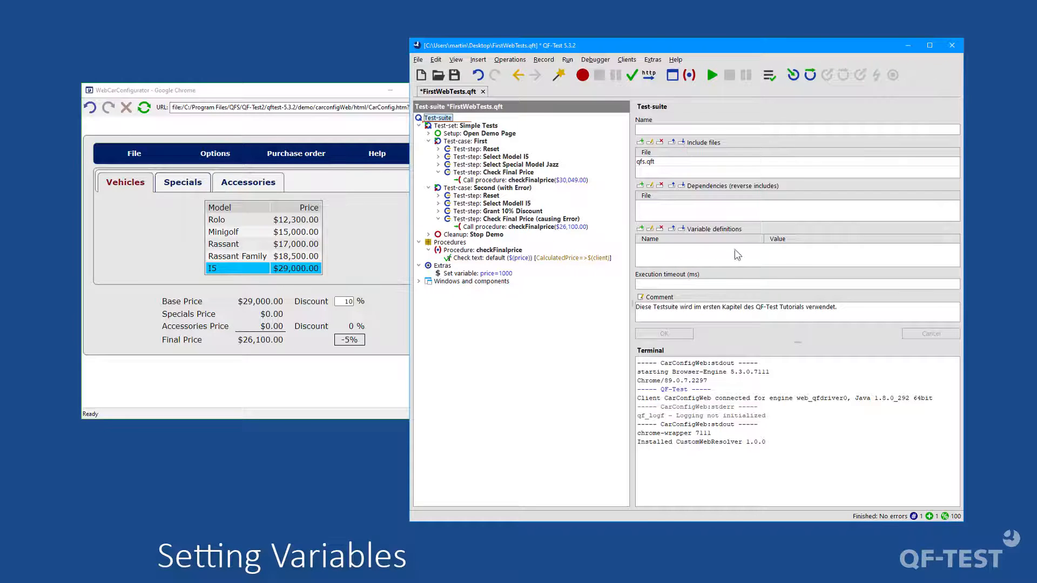
{"action": "left_click", "coordinate": [710, 234]}
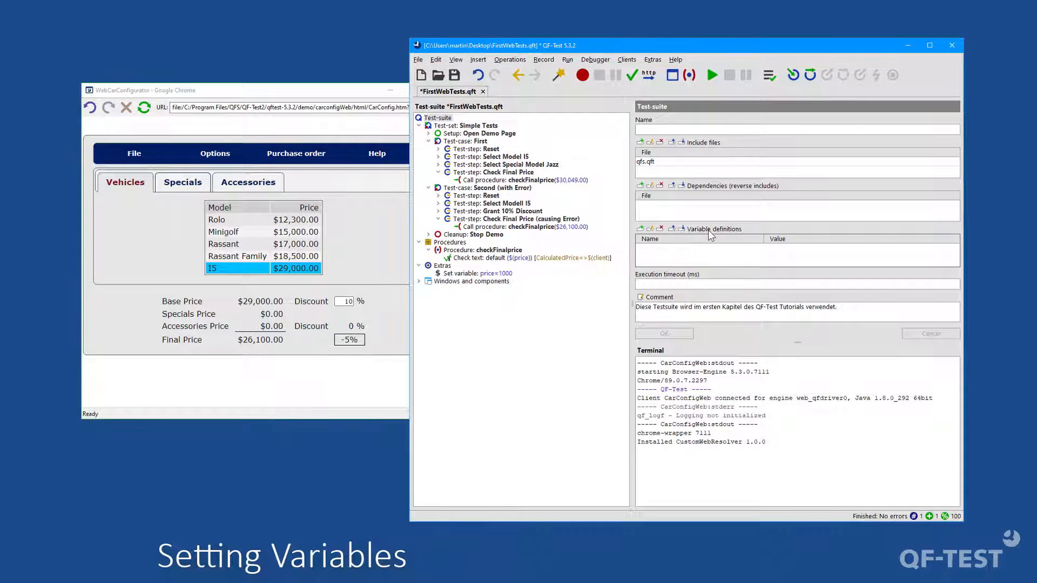
{"action": "left_click", "coordinate": [474, 142]}
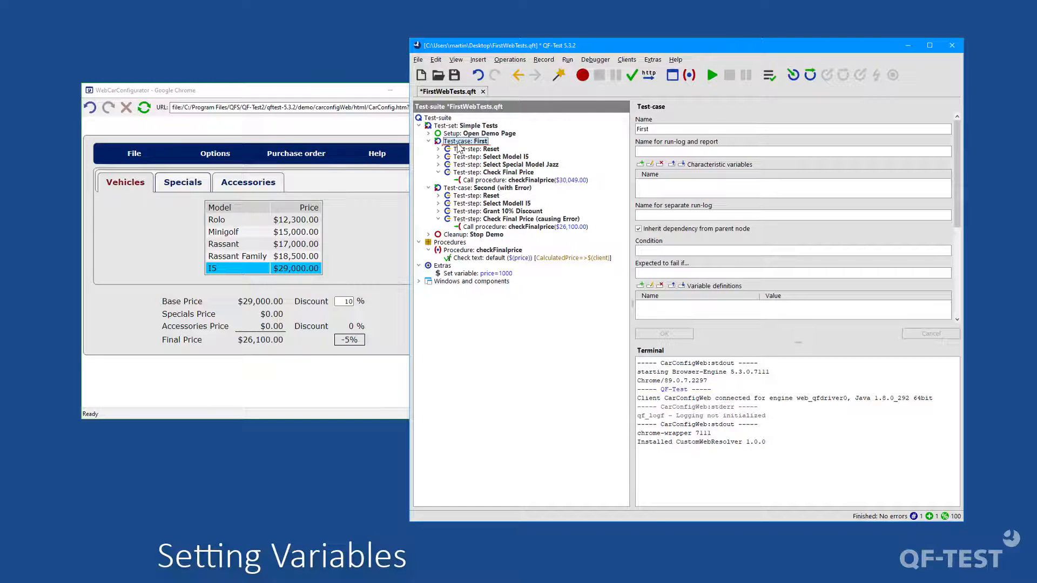
{"action": "left_click", "coordinate": [725, 311]}
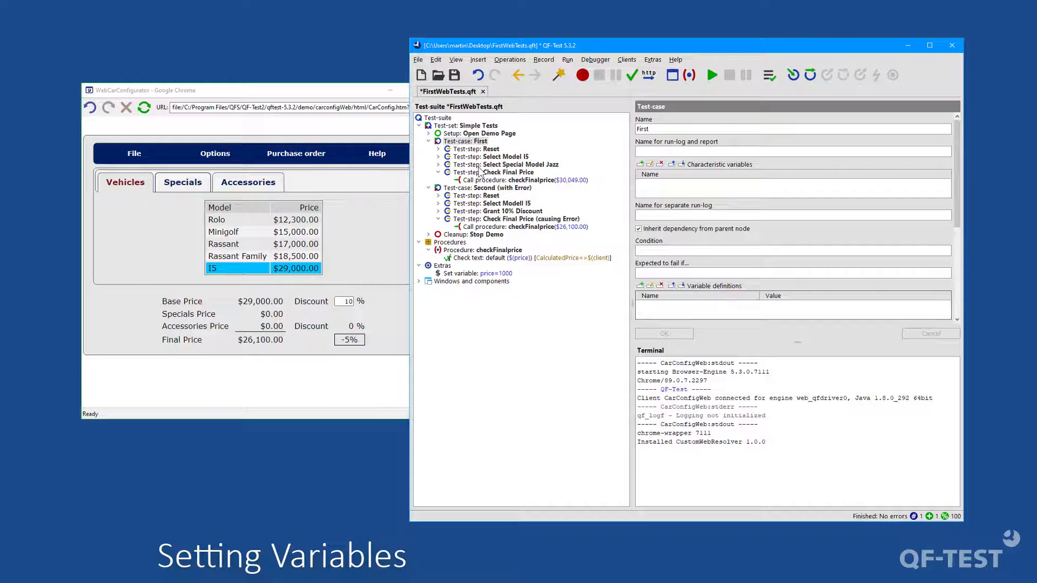
{"action": "left_click", "coordinate": [479, 165]}
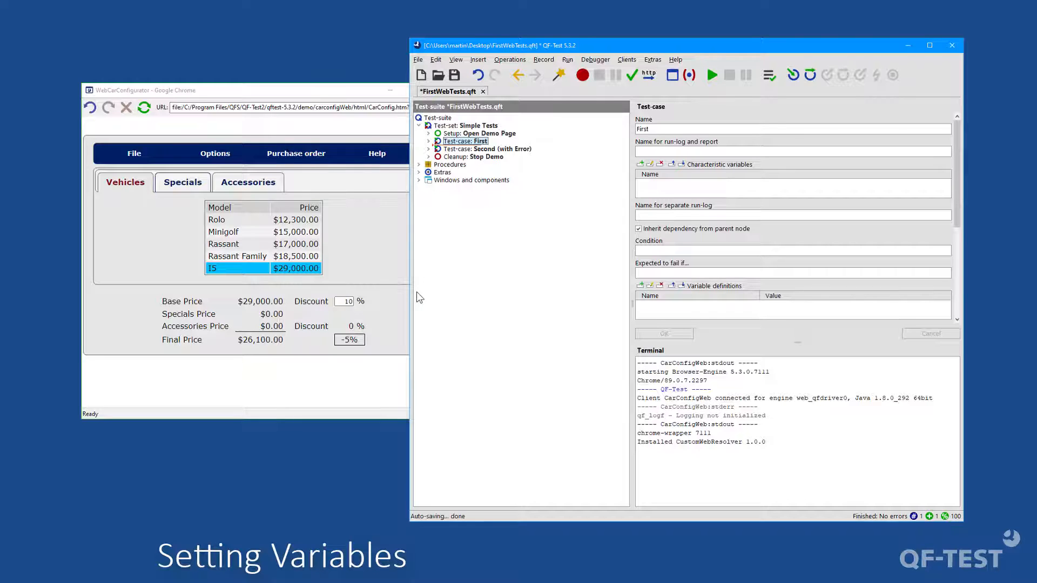
Step: Insert a test case named Third after the Second (with Error) test case
{"action": "right_click", "coordinate": [453, 149]}
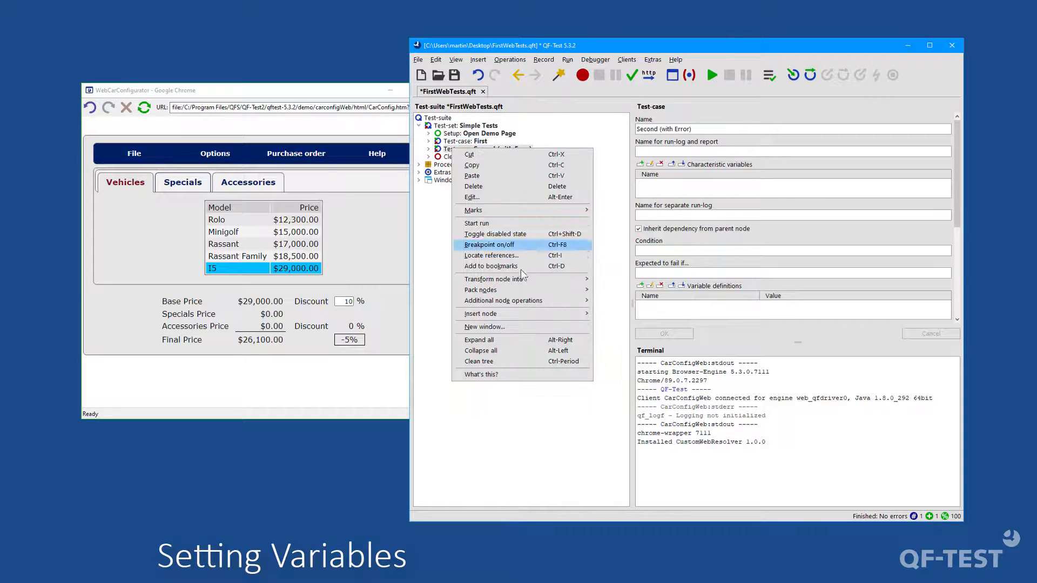
{"action": "mouse_move", "coordinate": [545, 313]}
{"action": "mouse_move", "coordinate": [598, 314]}
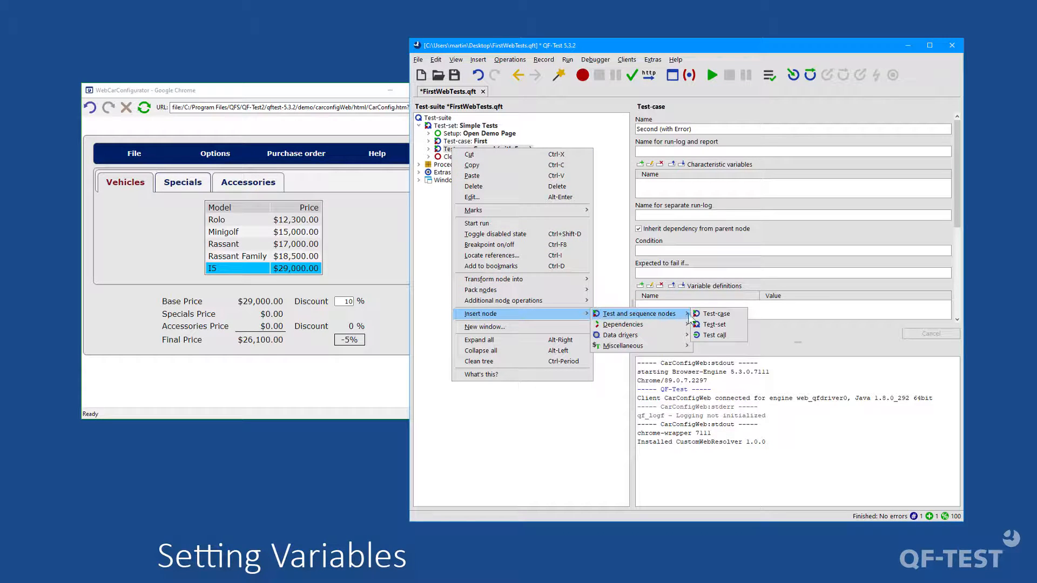
{"action": "left_click", "coordinate": [712, 314]}
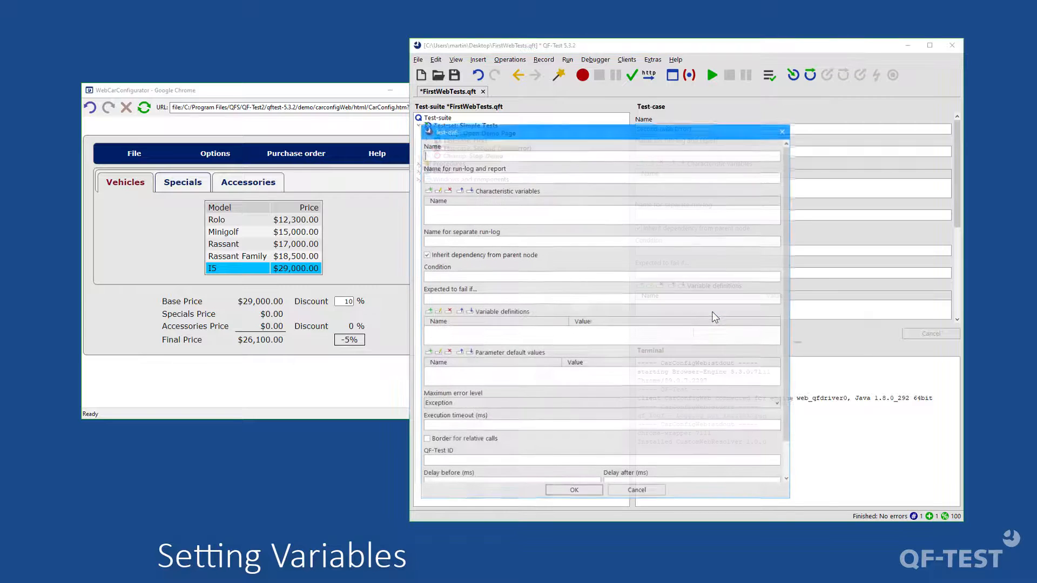
{"action": "type", "text": "Thi"}
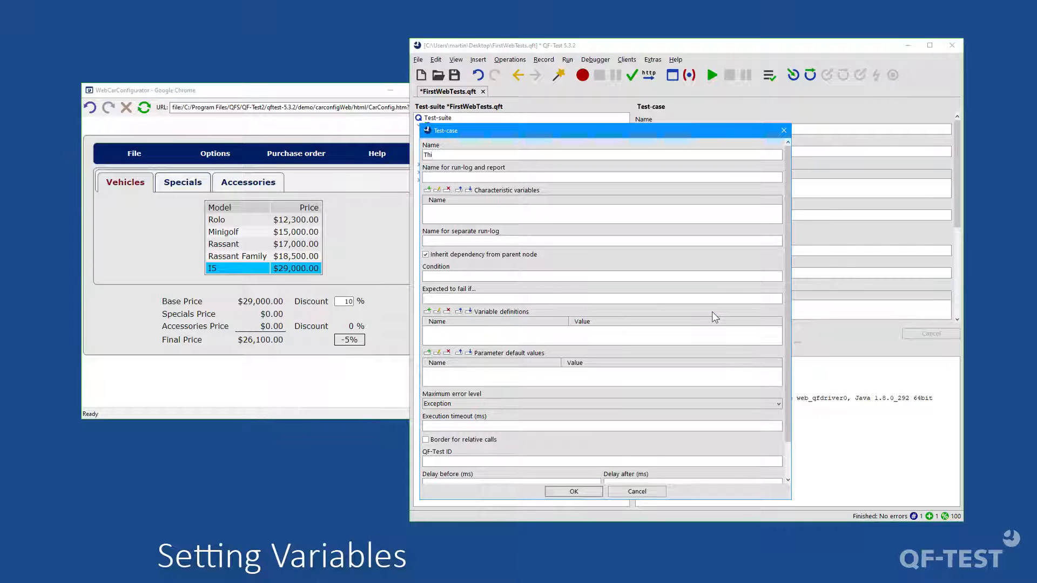
{"action": "type", "text": "rd"}
{"action": "left_click", "coordinate": [572, 493]}
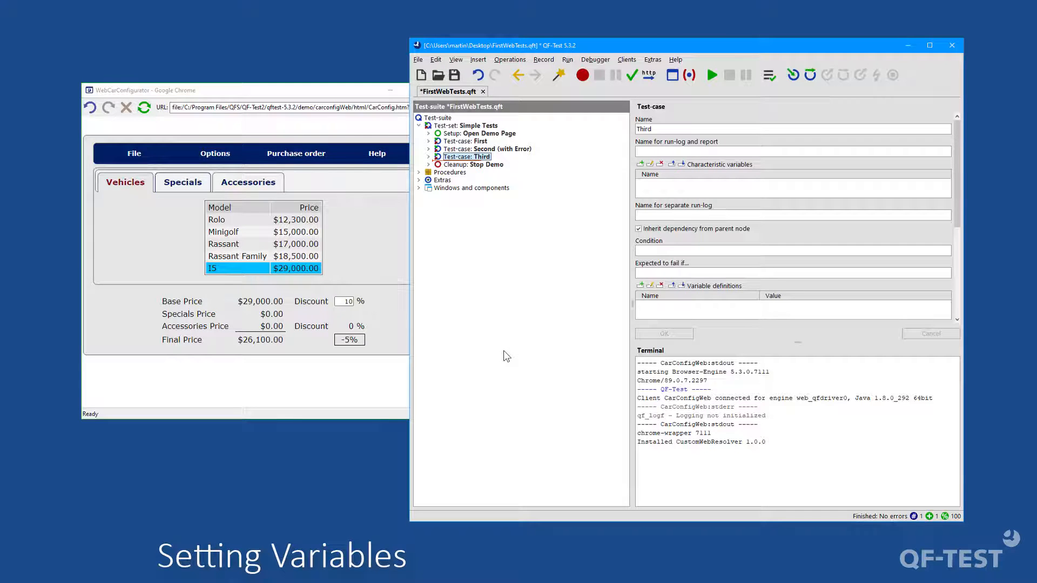
Step: Add a procedure named readDiscount under Procedures and insert a call to it in the Third test case
{"action": "left_click", "coordinate": [419, 173]}
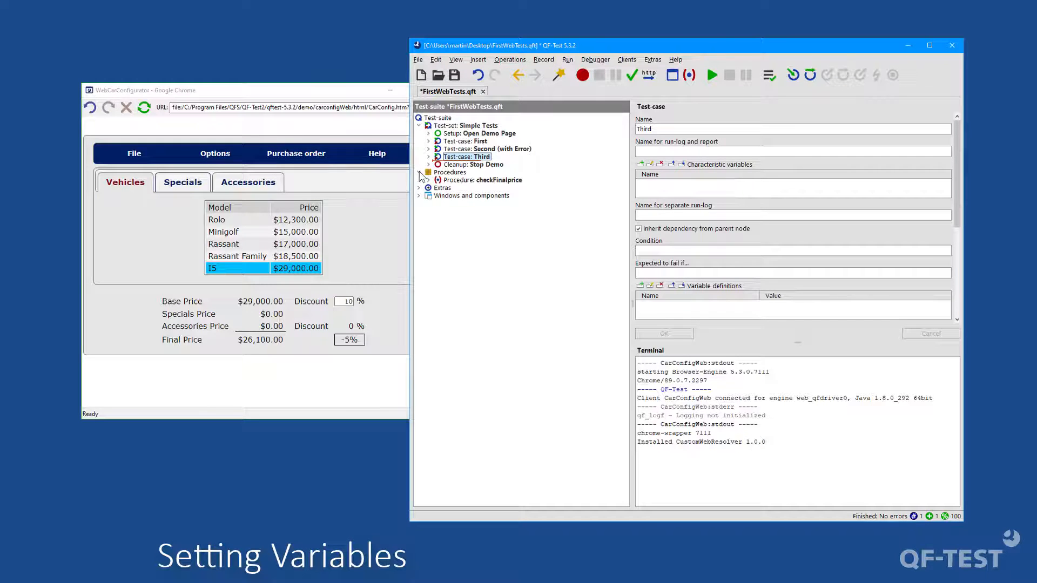
{"action": "left_click", "coordinate": [449, 173]}
{"action": "right_click", "coordinate": [451, 173]}
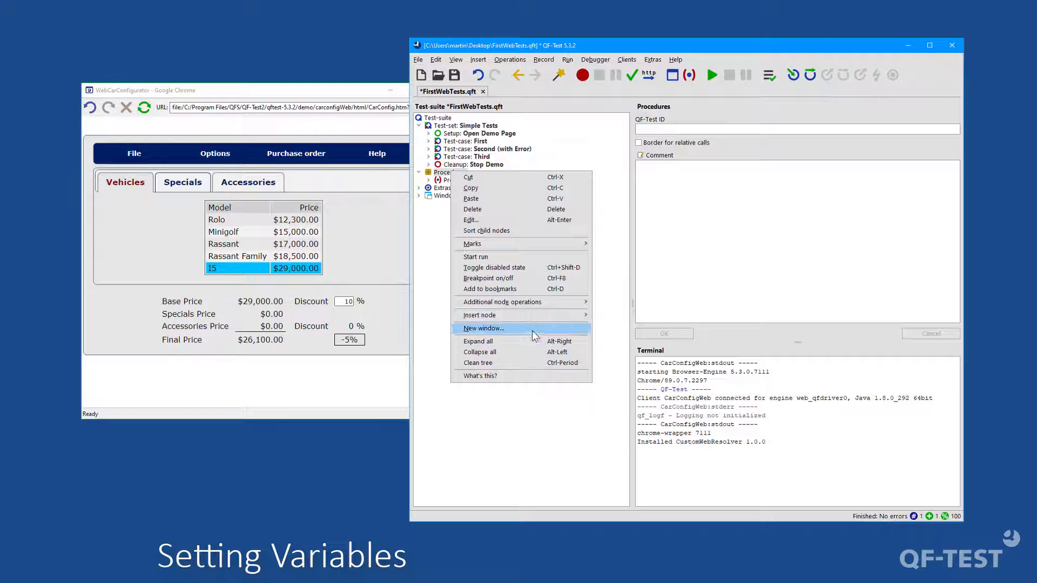
{"action": "mouse_move", "coordinate": [567, 315]}
{"action": "mouse_move", "coordinate": [634, 326]}
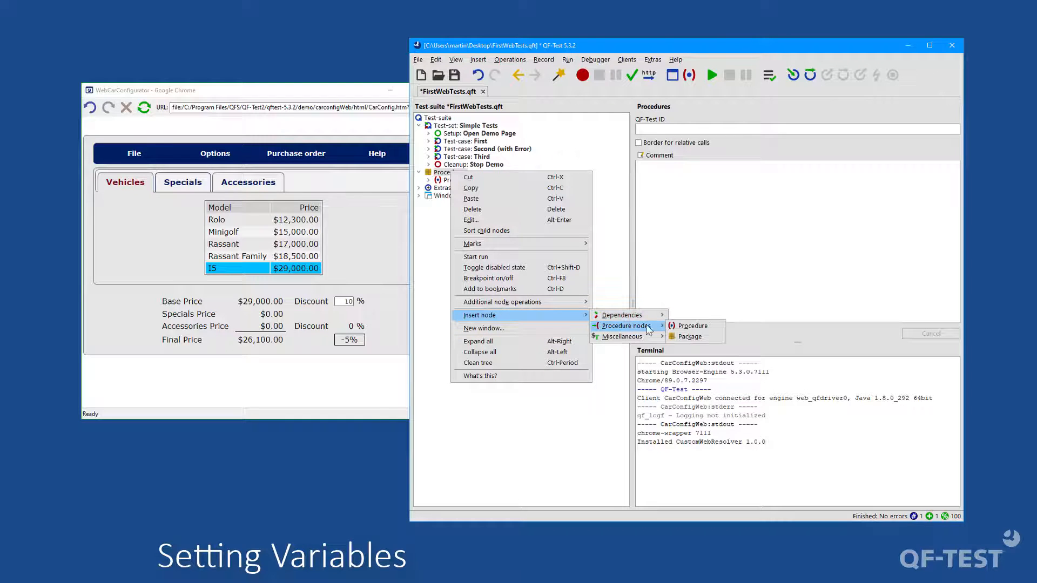
{"action": "left_click", "coordinate": [680, 326]}
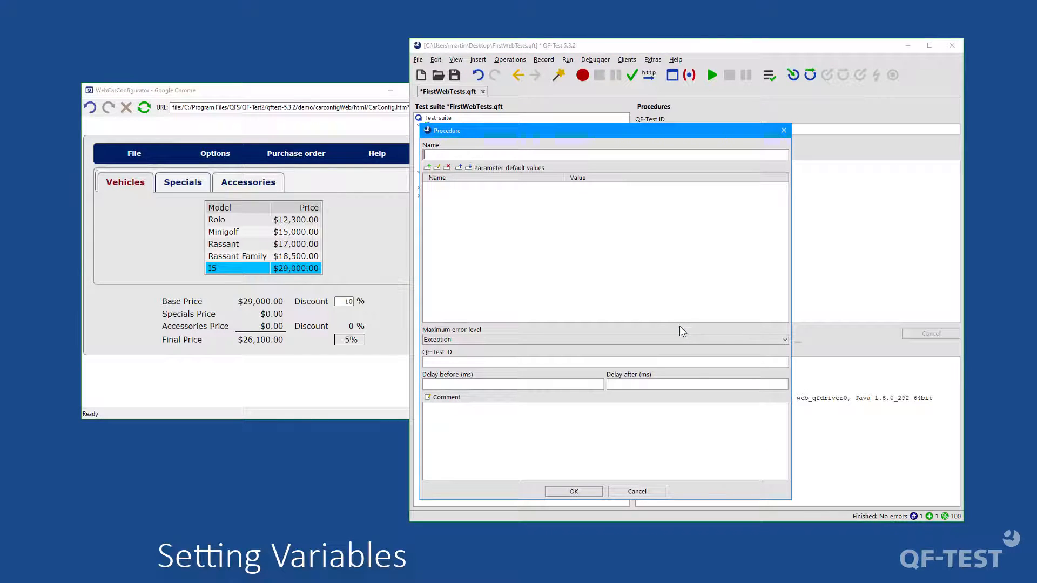
{"action": "type", "text": "readDiscount"}
{"action": "left_click", "coordinate": [574, 491]}
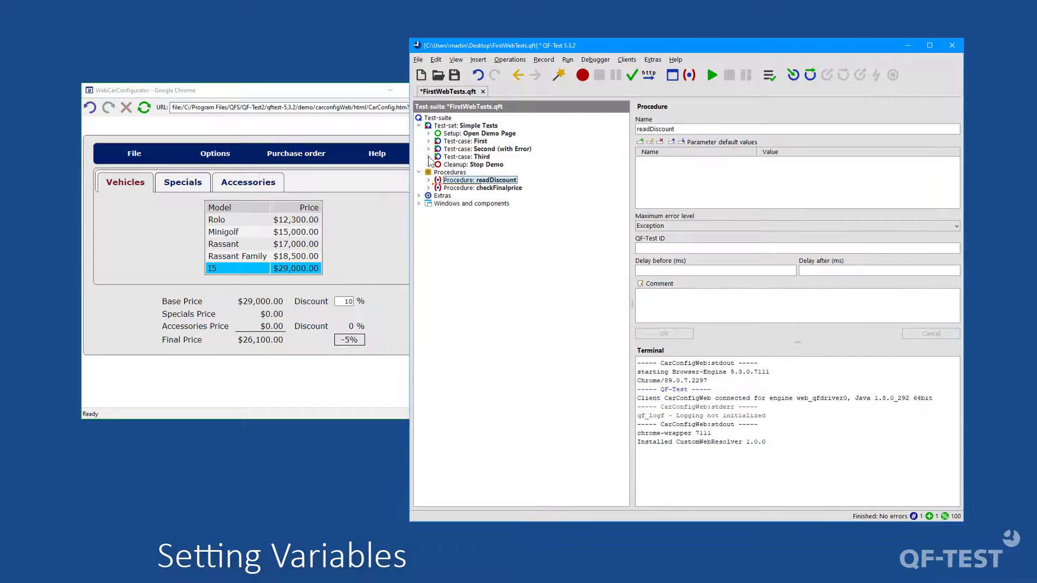
{"action": "left_click_drag", "start_coordinate": [466, 181], "coordinate": [464, 162]}
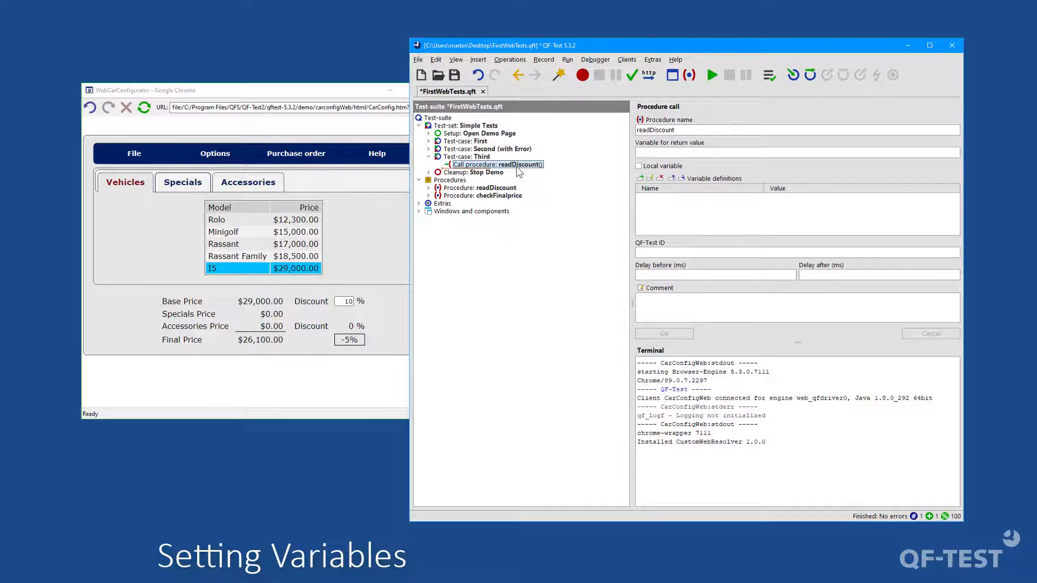
Step: Record a mouse click on the discount text field in the car configurator
{"action": "left_click", "coordinate": [582, 74]}
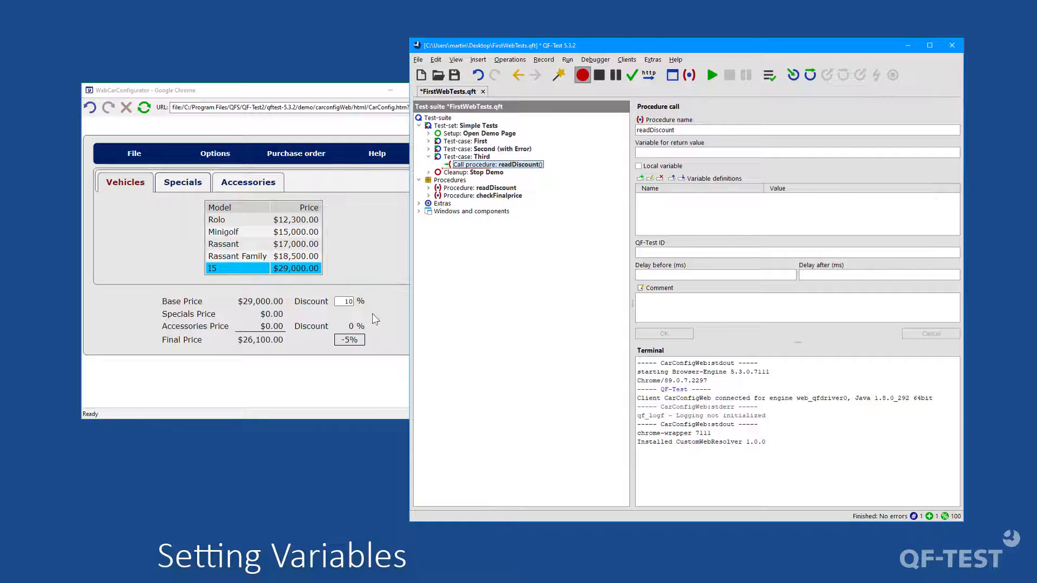
{"action": "left_click", "coordinate": [352, 326]}
{"action": "left_click", "coordinate": [598, 74]}
Step: Transform the recorded mouse click into a Fetch text node with the variable name discount
{"action": "left_click", "coordinate": [476, 228]}
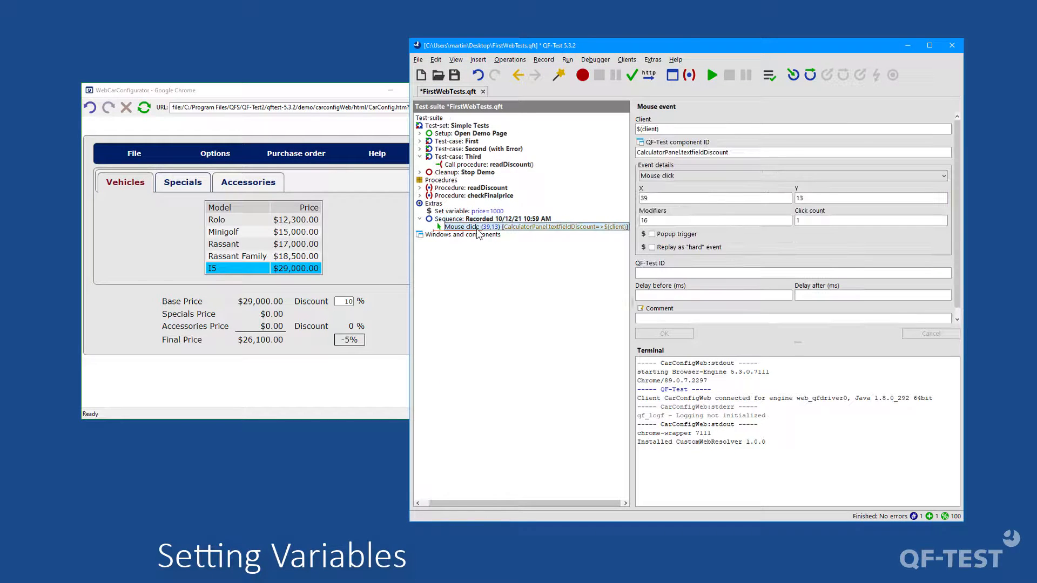
{"action": "right_click", "coordinate": [476, 229]}
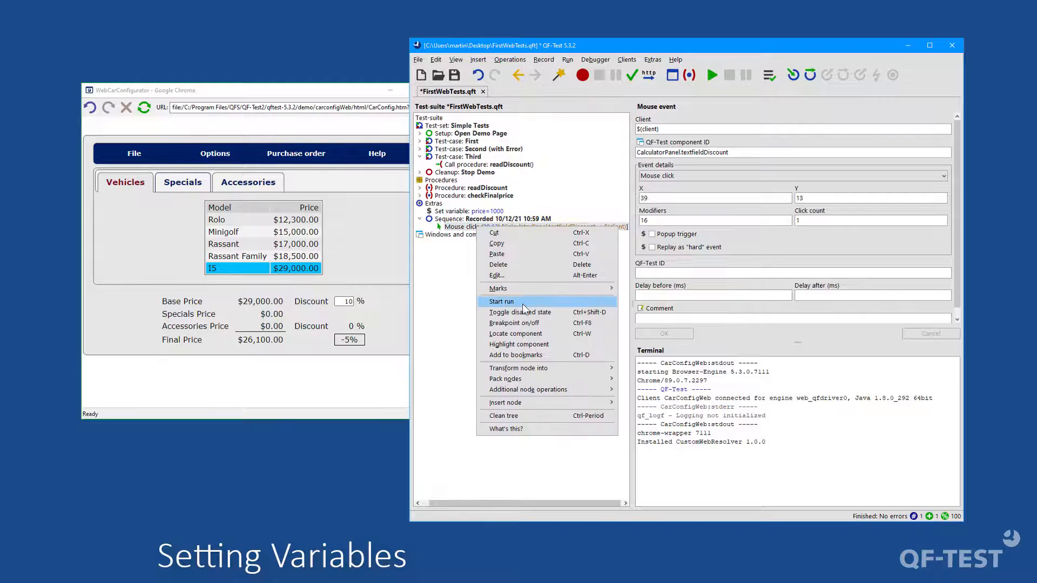
{"action": "mouse_move", "coordinate": [538, 370]}
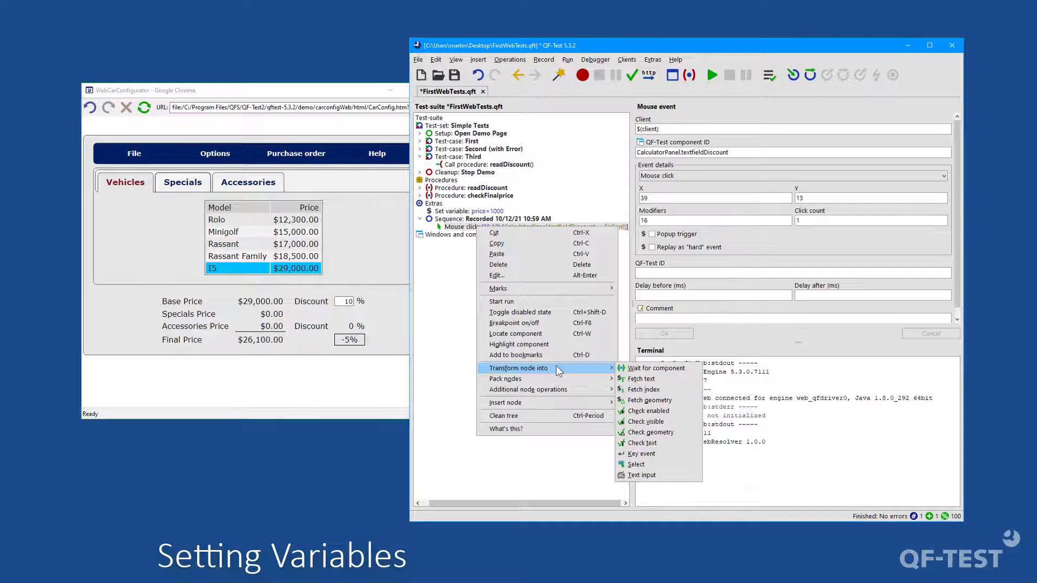
{"action": "left_click", "coordinate": [654, 382]}
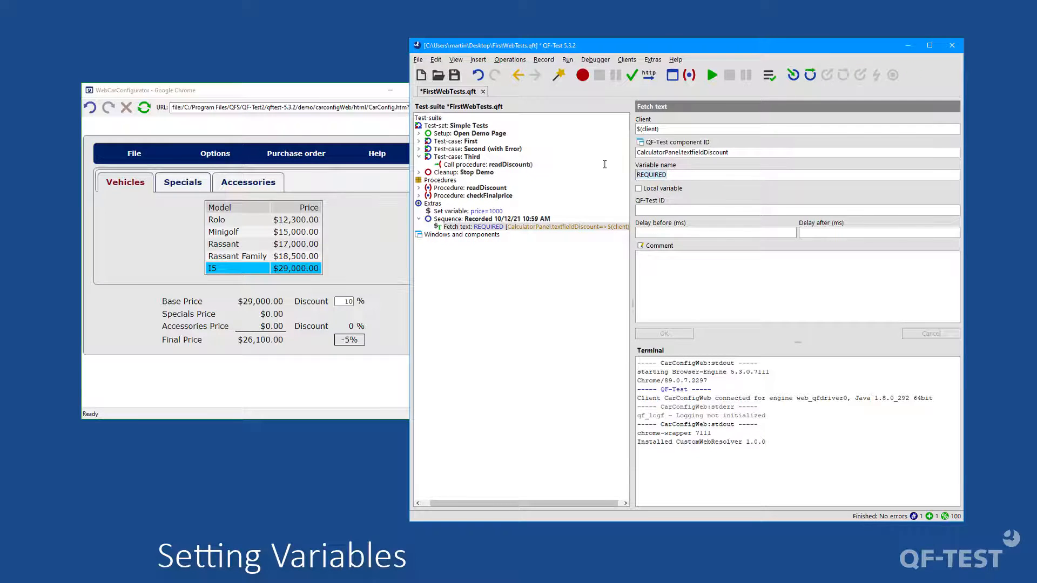
{"action": "type", "text": "discount"}
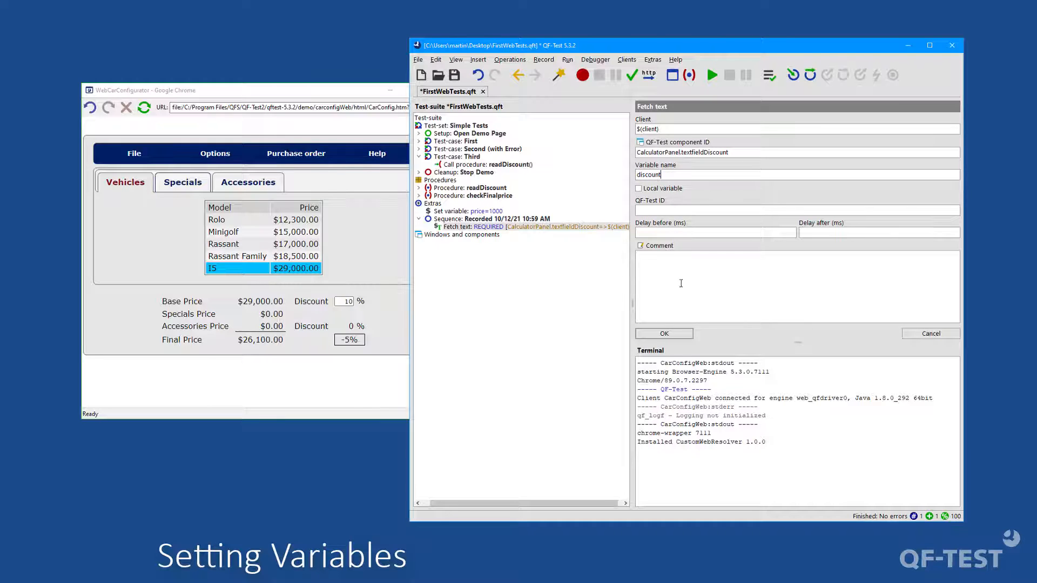
{"action": "left_click", "coordinate": [669, 334]}
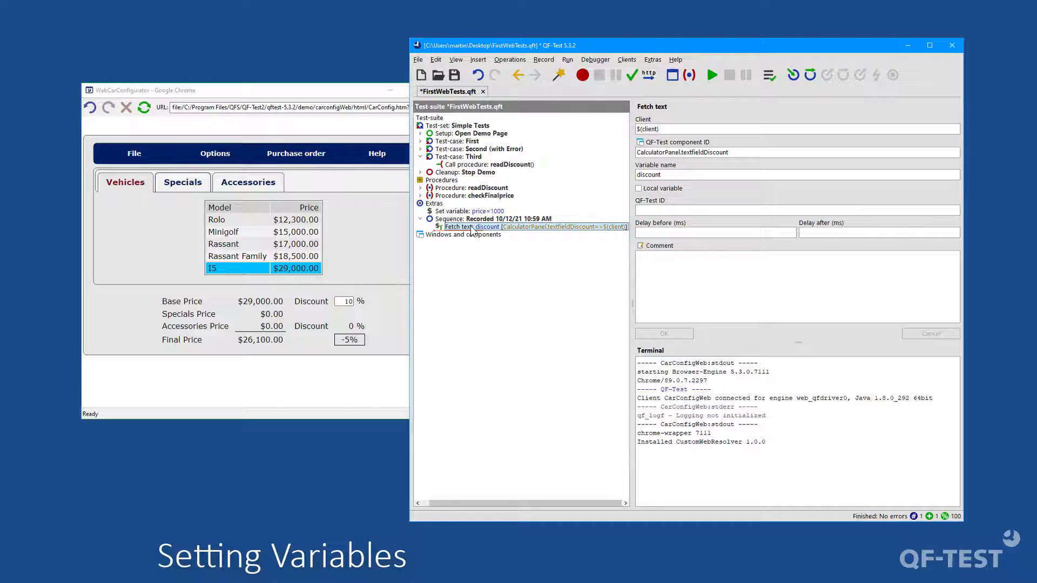
Step: Move the Fetch text node into the readDiscount procedure and delete the leftover recorded sequence under Extras
{"action": "left_click_drag", "start_coordinate": [472, 230], "coordinate": [461, 194]}
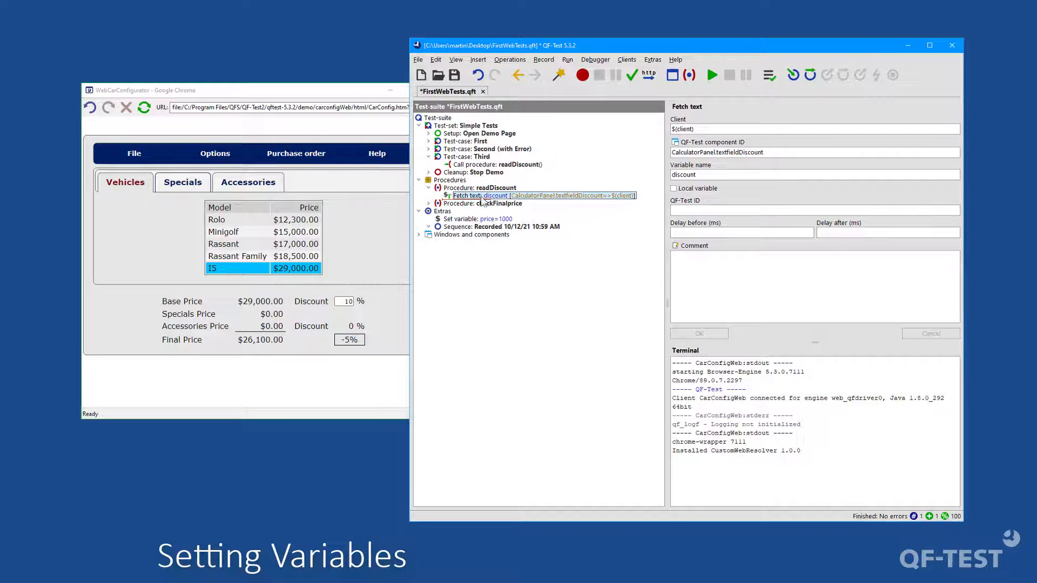
{"action": "left_click", "coordinate": [497, 227]}
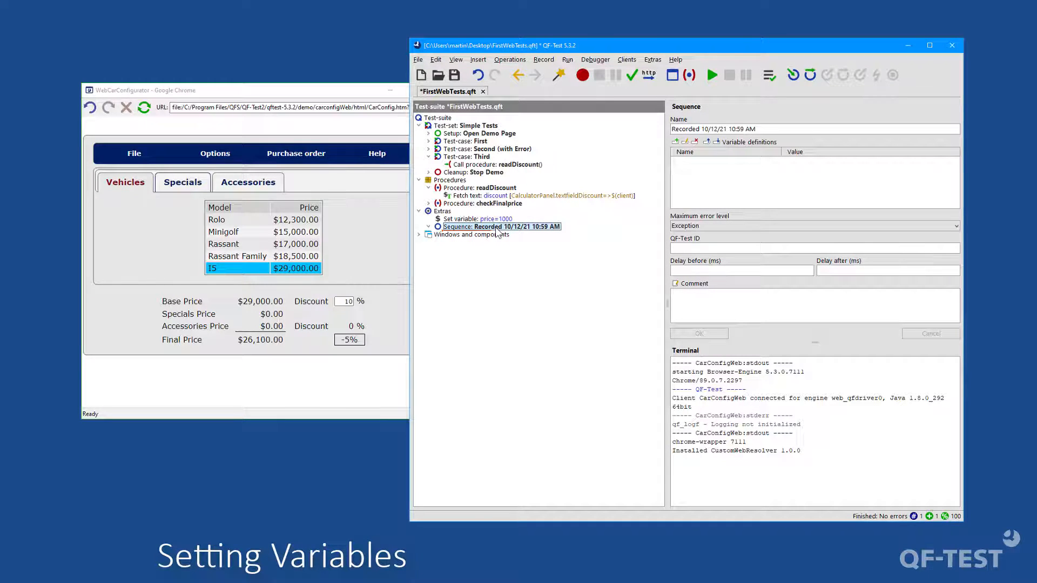
{"action": "right_click", "coordinate": [497, 229]}
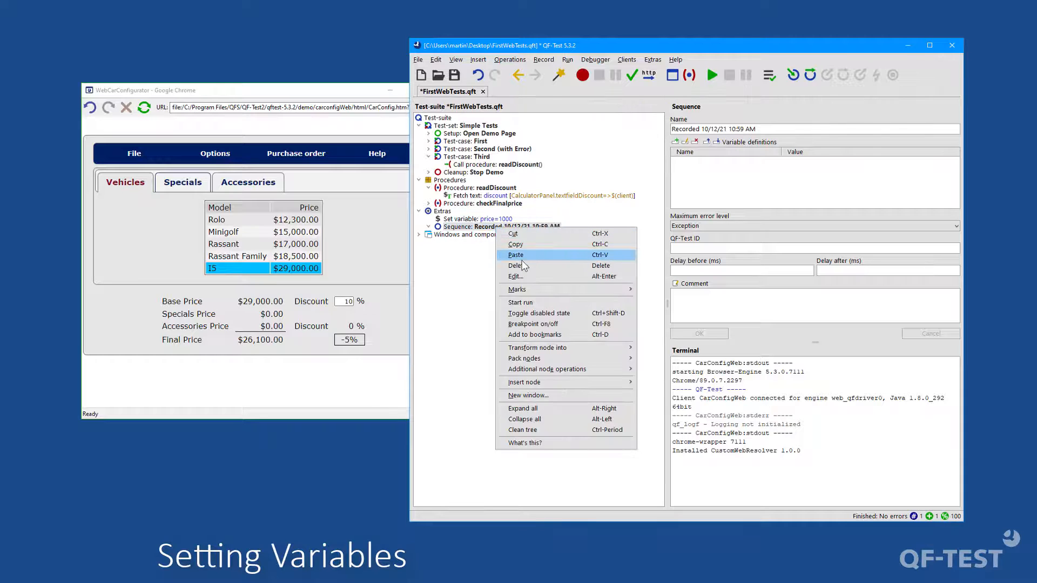
{"action": "left_click", "coordinate": [517, 265]}
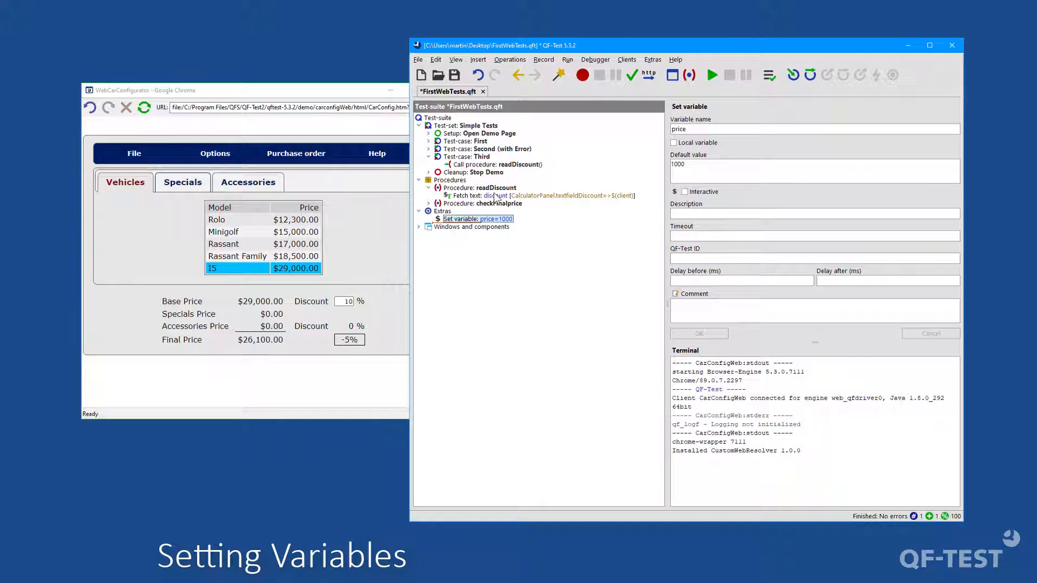
Step: Set the variable for return value of the readDiscount call in the Third test case to currentDiscount
{"action": "left_click", "coordinate": [482, 165]}
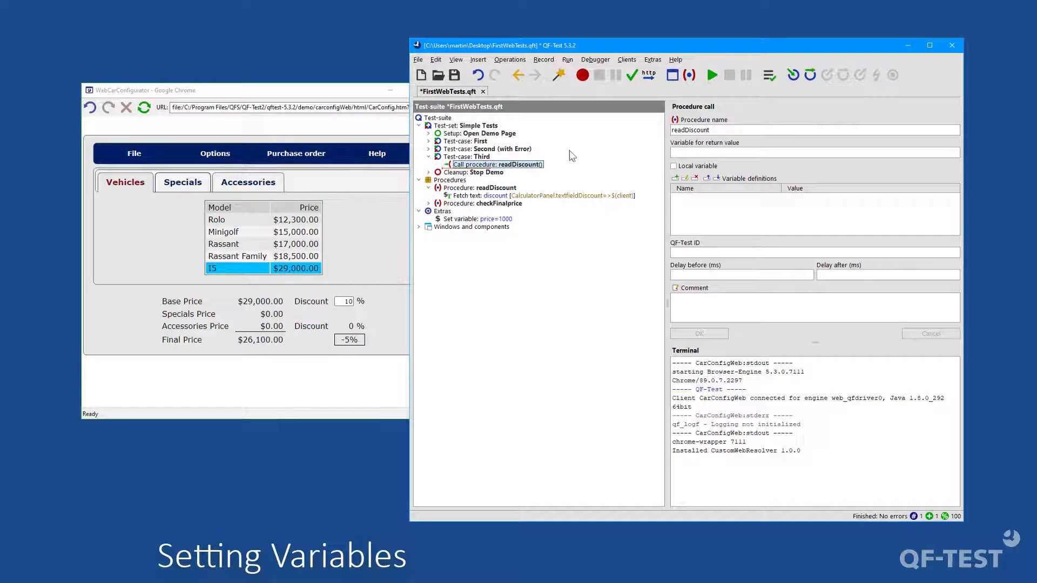
{"action": "left_click", "coordinate": [702, 152]}
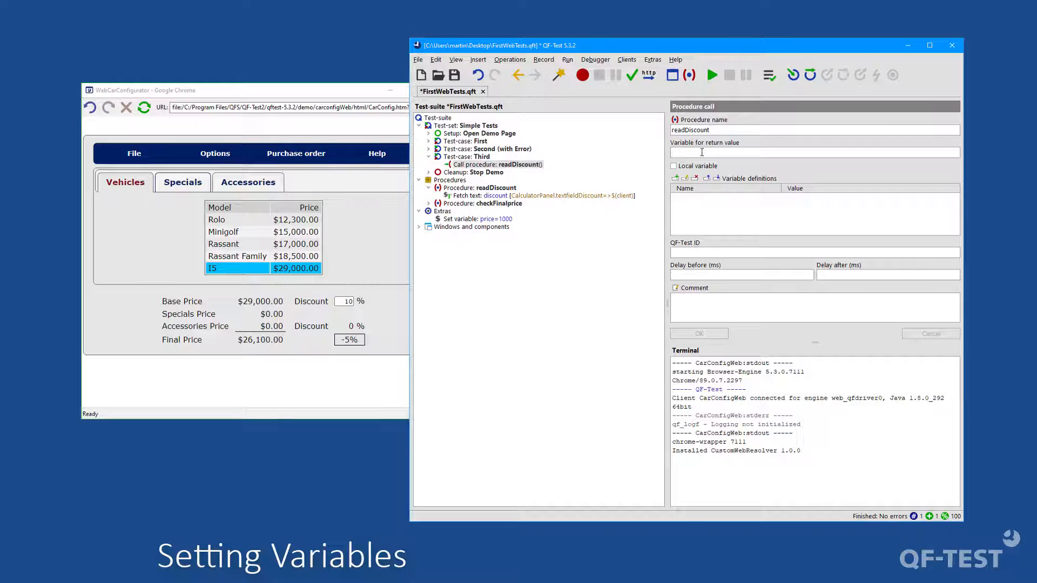
{"action": "left_click", "coordinate": [702, 152]}
{"action": "type", "text": "currentDiscount"}
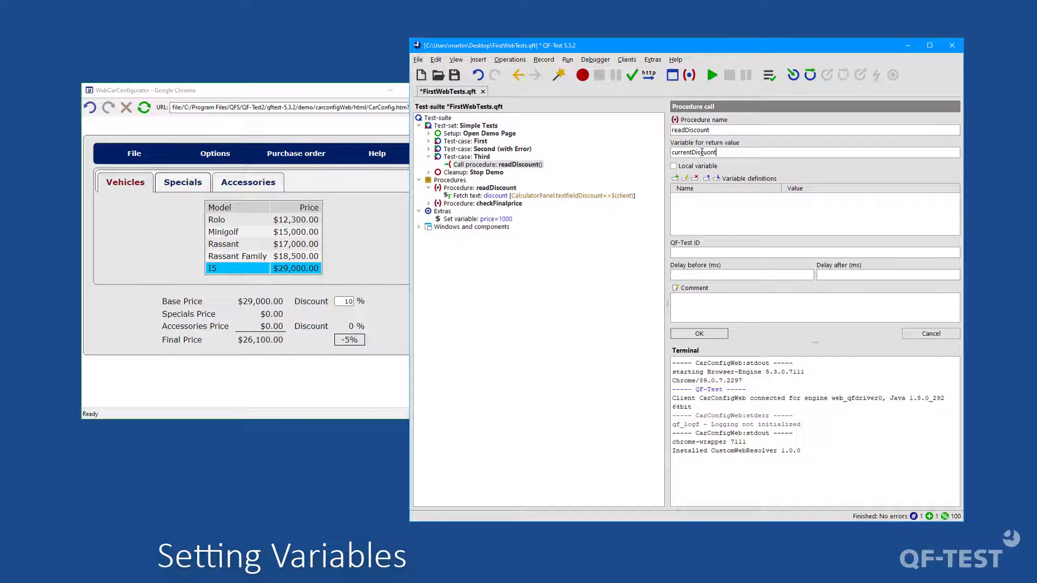
{"action": "left_click", "coordinate": [579, 222]}
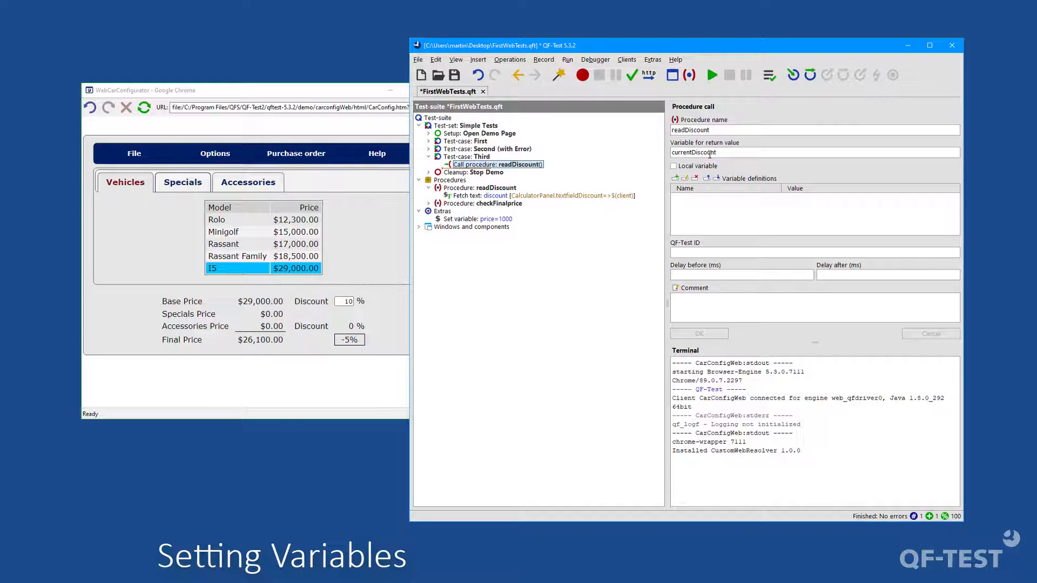
Step: Insert a Return node after the Fetch text node in the readDiscount procedure with the return value $(discount)
{"action": "left_click", "coordinate": [495, 190]}
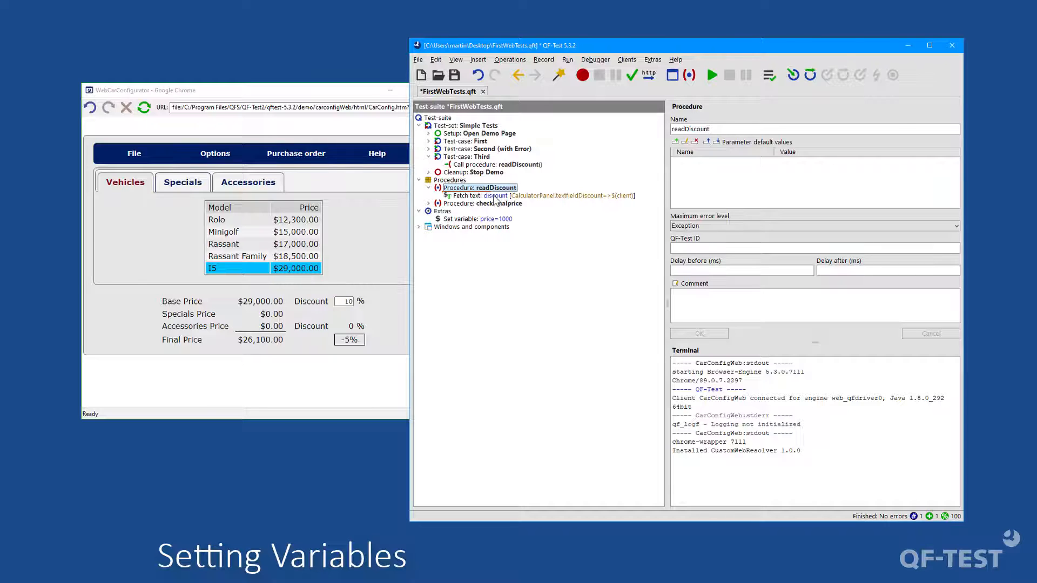
{"action": "left_click", "coordinate": [495, 196]}
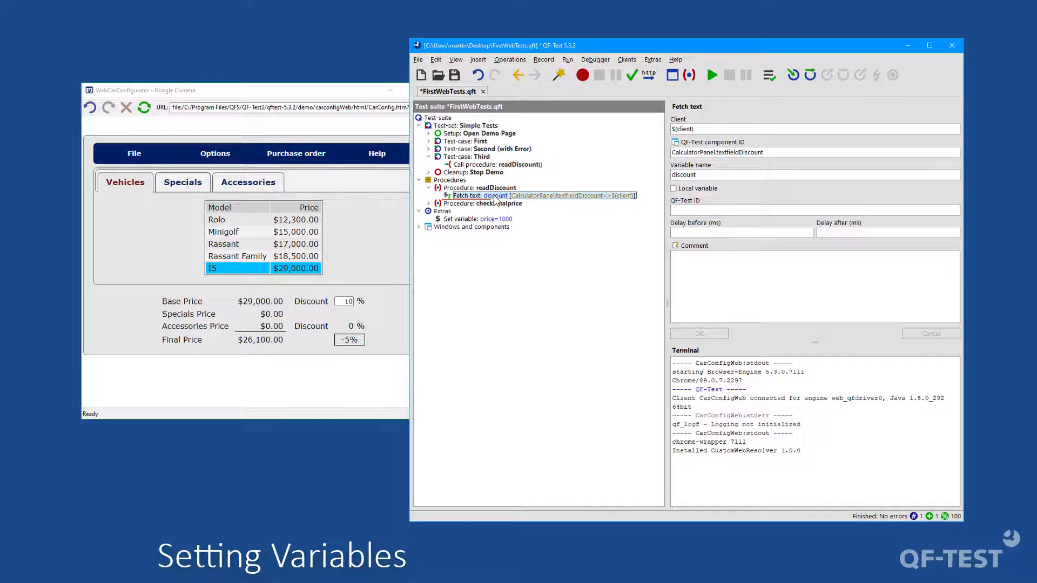
{"action": "right_click", "coordinate": [495, 201]}
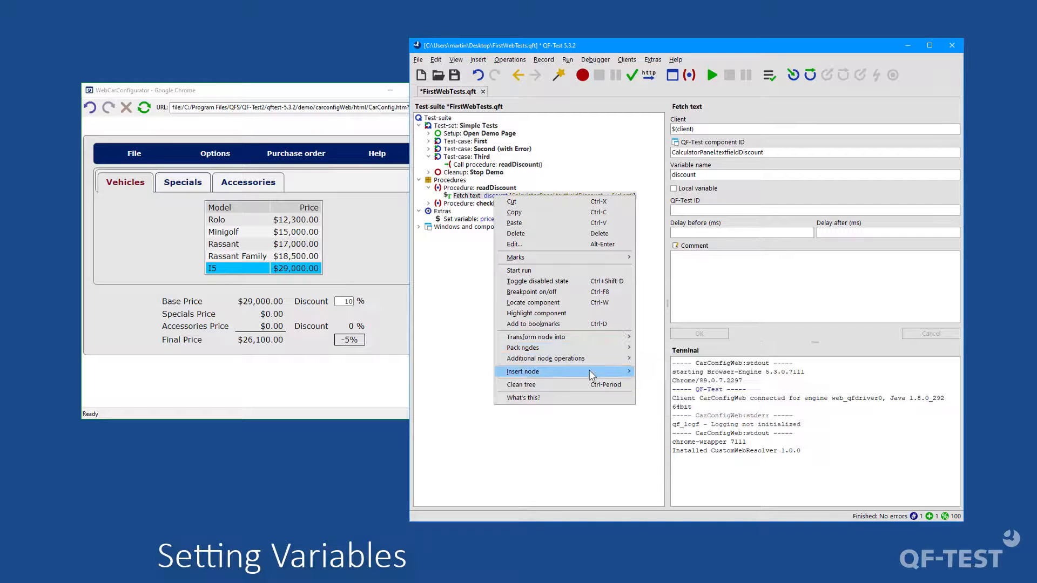
{"action": "mouse_move", "coordinate": [591, 375]}
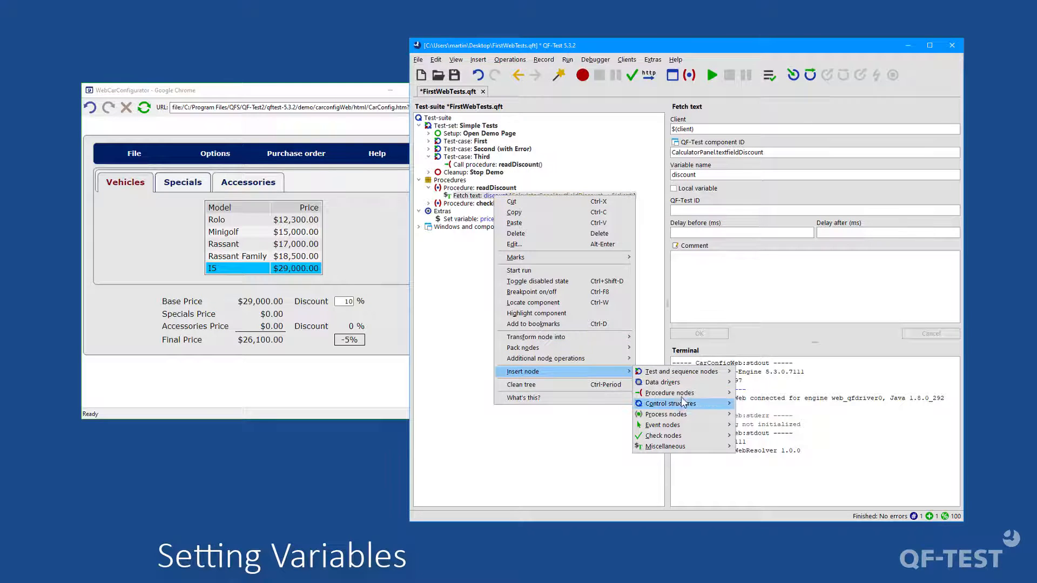
{"action": "mouse_move", "coordinate": [695, 393]}
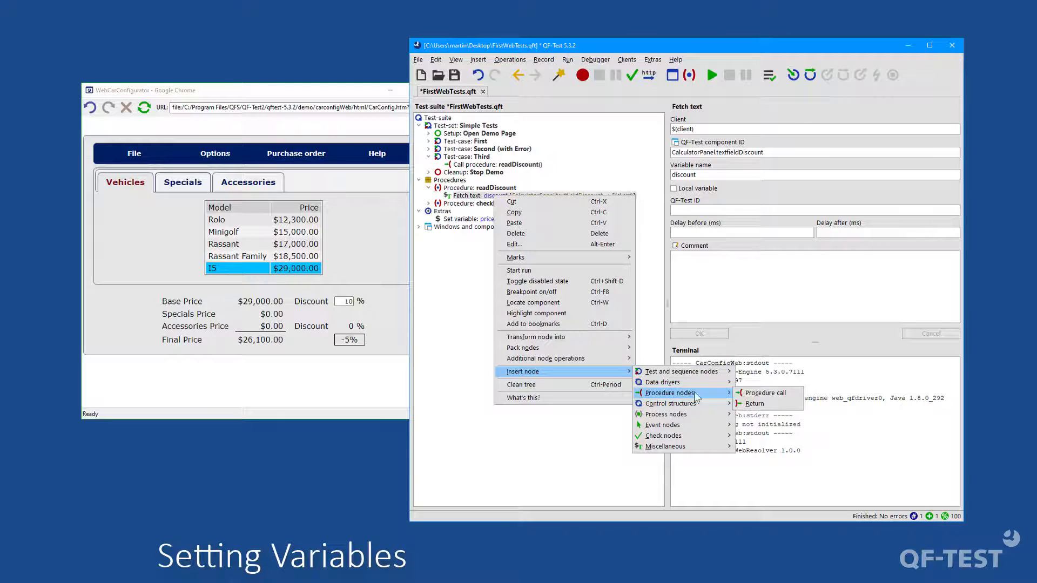
{"action": "left_click", "coordinate": [768, 404]}
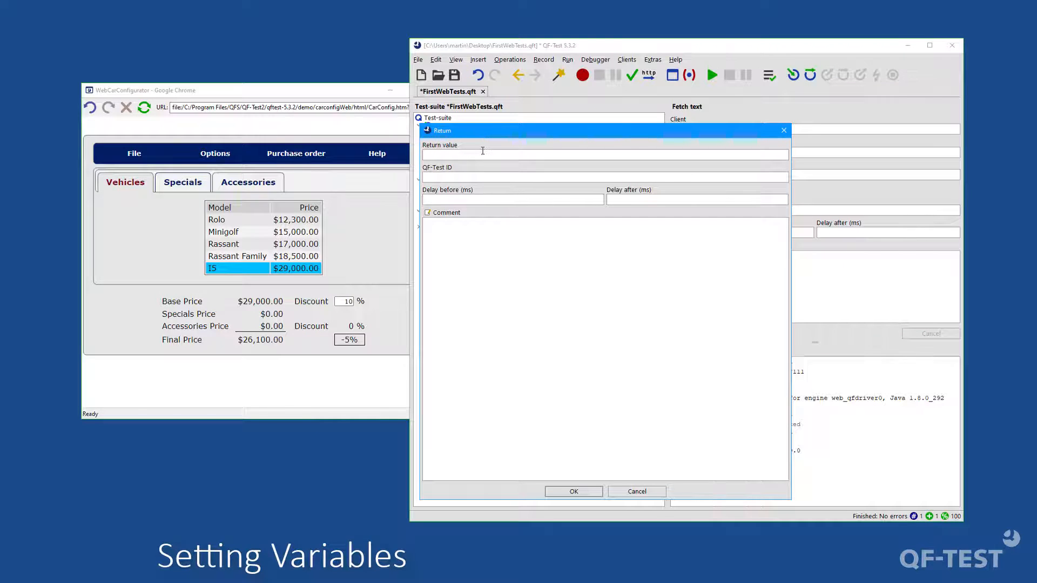
{"action": "type", "text": "$(discount)"}
{"action": "left_click", "coordinate": [559, 490]}
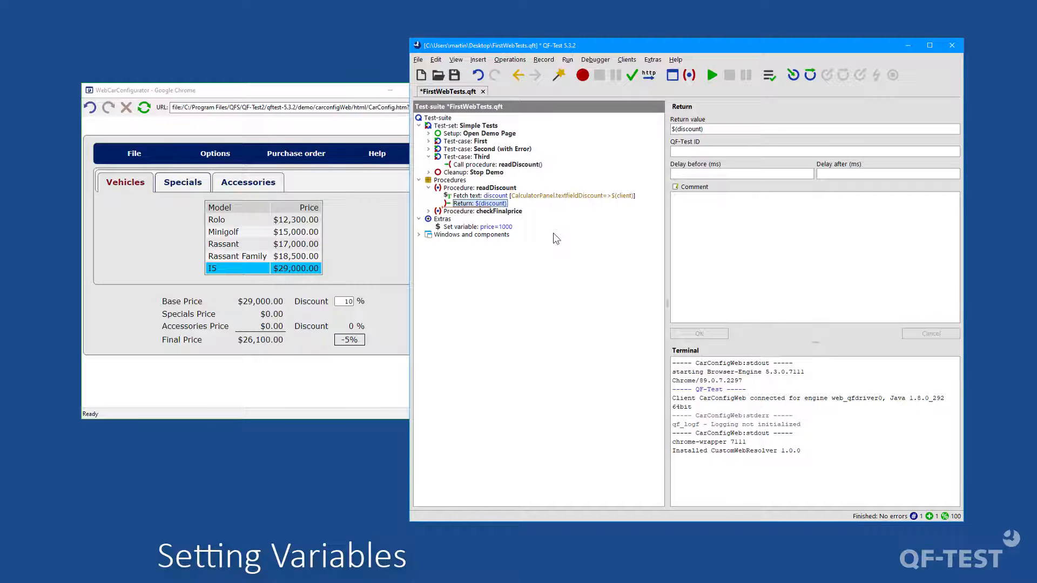
Step: Examine the variable settings of the test-suite, Third test case, Check Final Price step, procedure calls, and the Set variable, Fetch text and Return nodes
{"action": "left_click", "coordinate": [473, 196]}
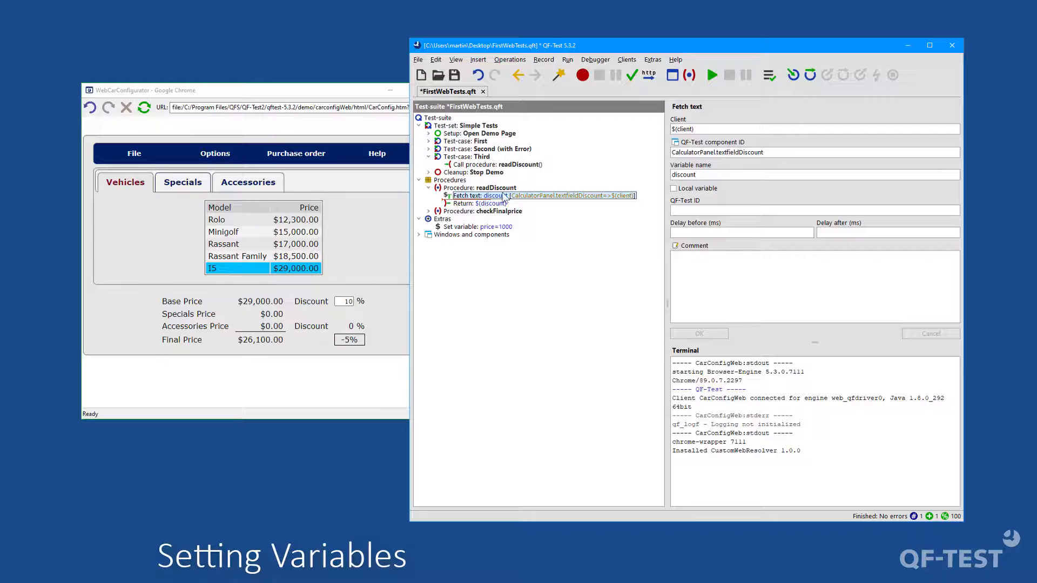
{"action": "left_click", "coordinate": [488, 204]}
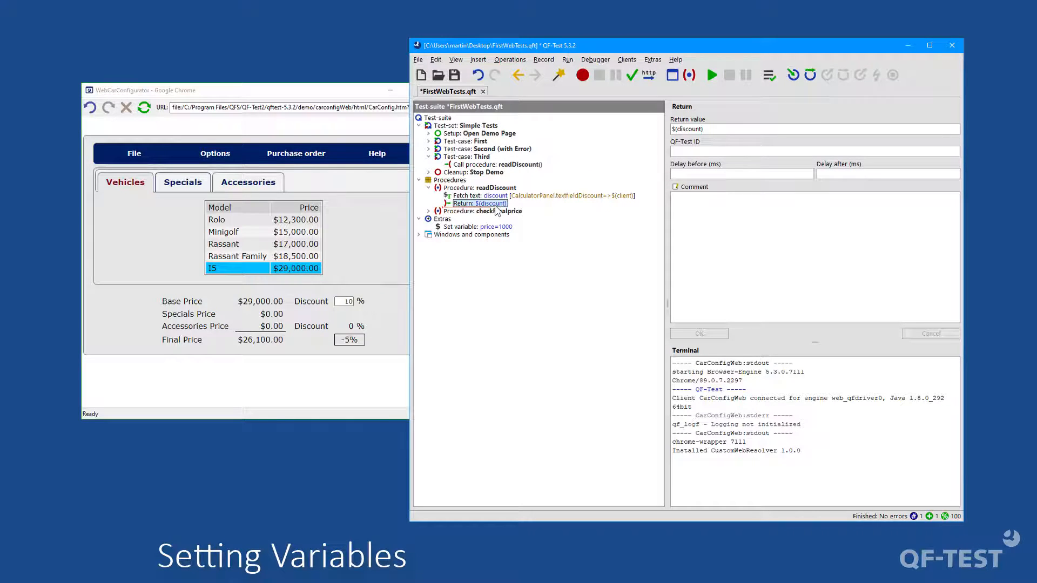
{"action": "left_click", "coordinate": [481, 165]}
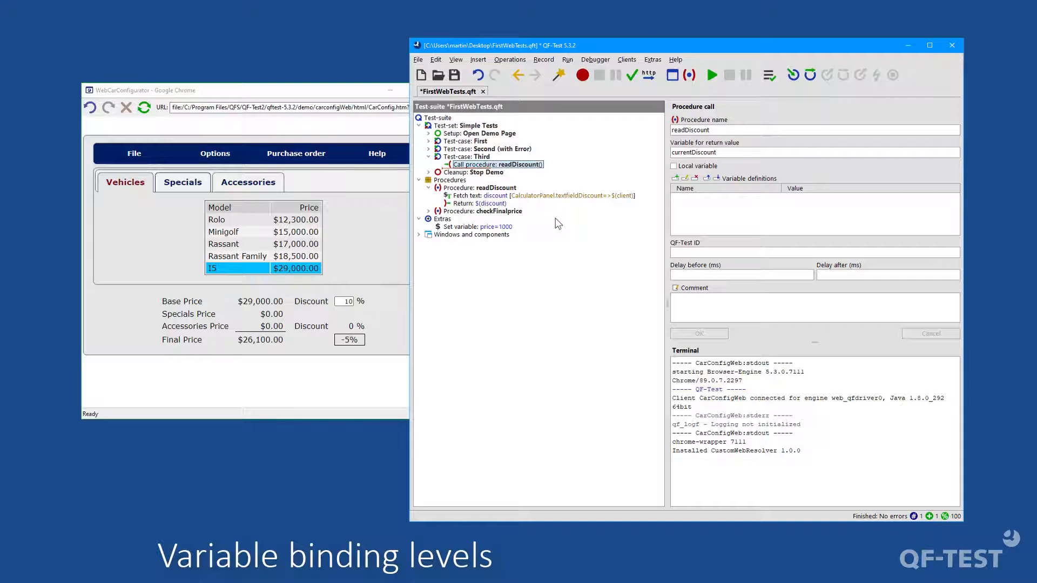
{"action": "left_click", "coordinate": [446, 120]}
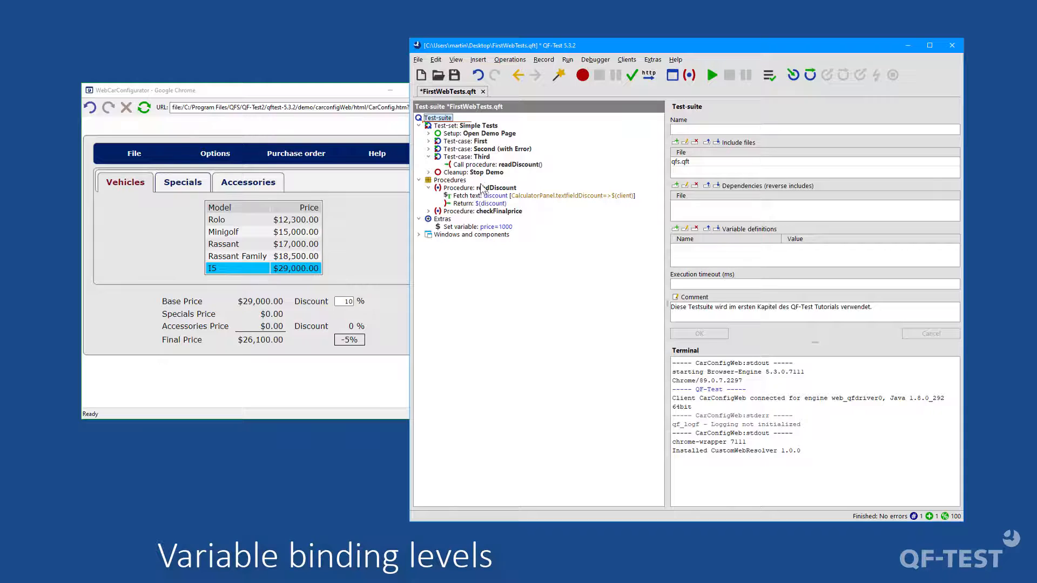
{"action": "left_click", "coordinate": [473, 157]}
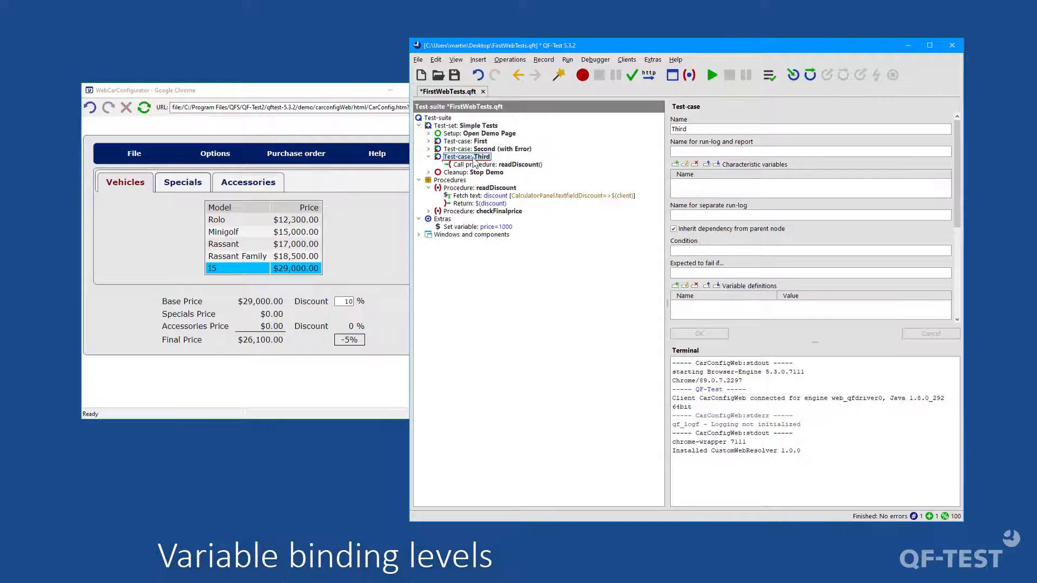
{"action": "left_click", "coordinate": [429, 149]}
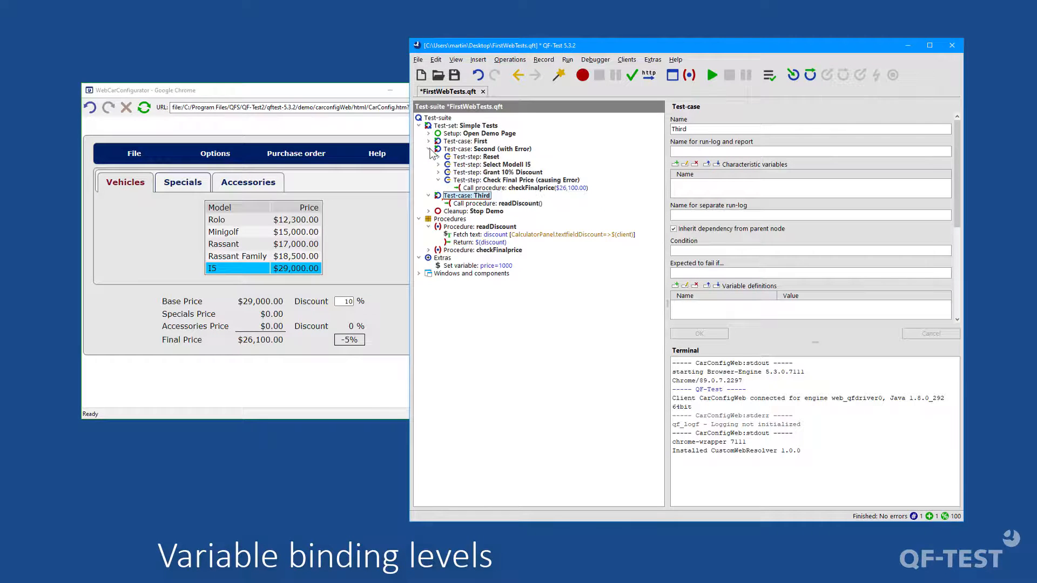
{"action": "left_click", "coordinate": [480, 181]}
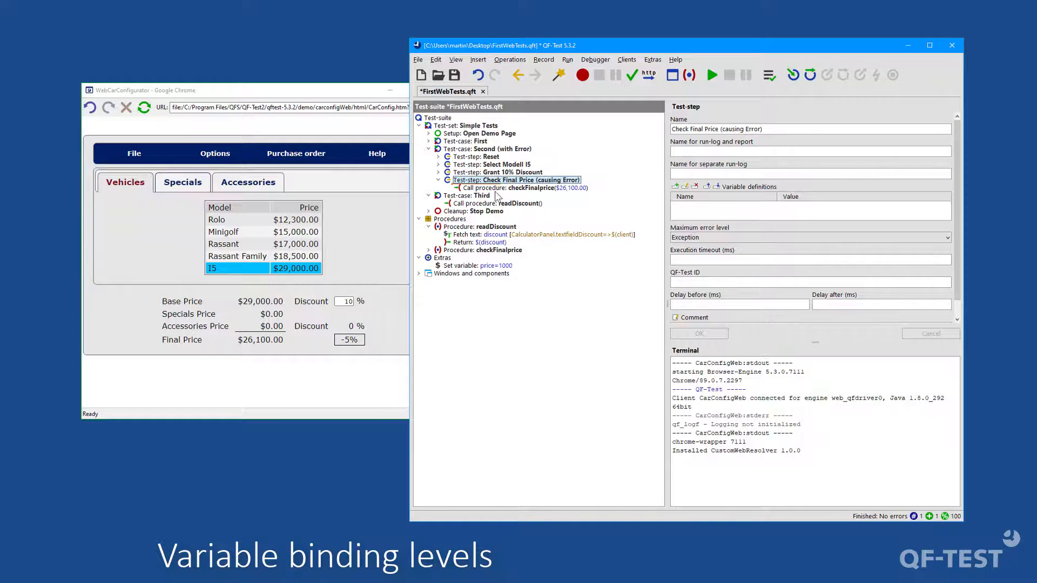
{"action": "left_click", "coordinate": [504, 188]}
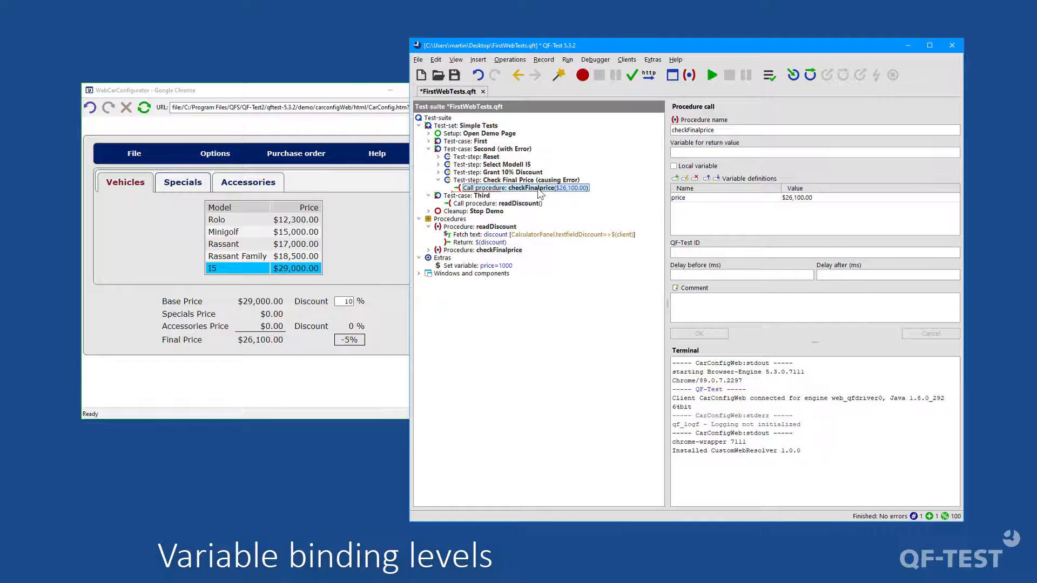
{"action": "left_click", "coordinate": [429, 150]}
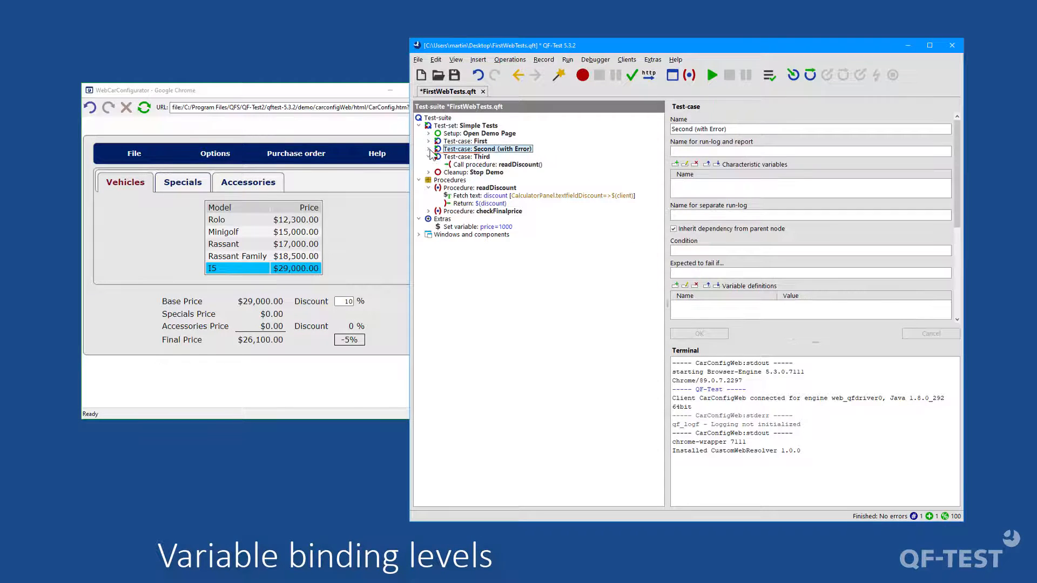
{"action": "left_click", "coordinate": [462, 227]}
{"action": "left_click", "coordinate": [469, 196]}
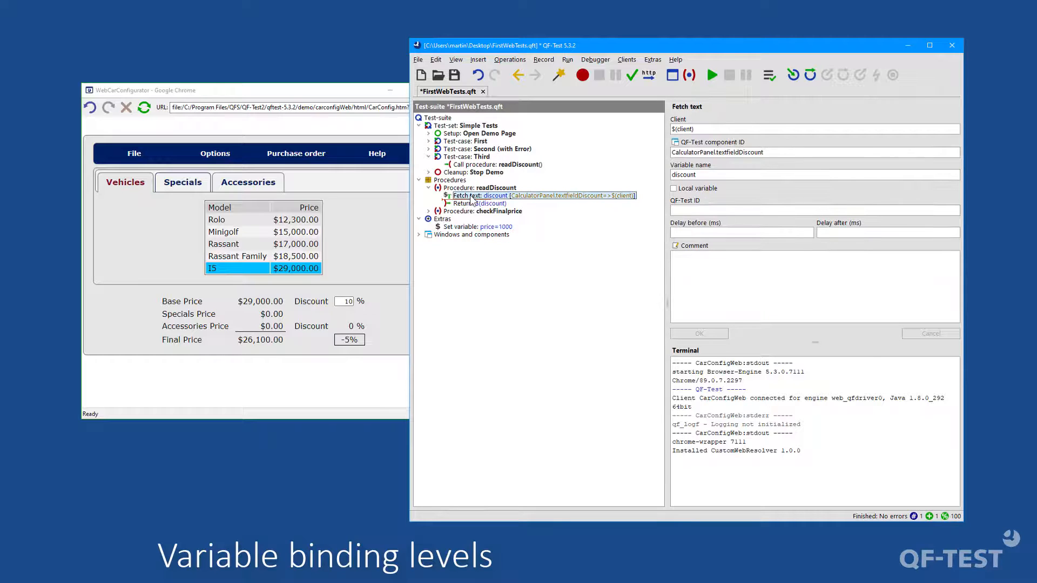
{"action": "left_click", "coordinate": [479, 165]}
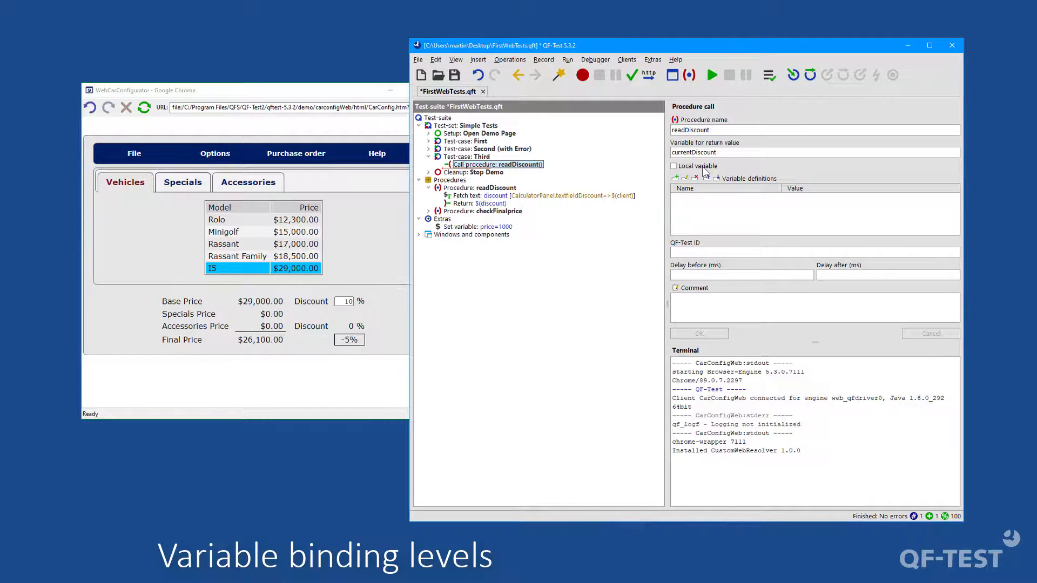
Step: Make the discount variable of the Fetch text node in the readDiscount procedure a local variable
{"action": "left_click", "coordinate": [479, 188]}
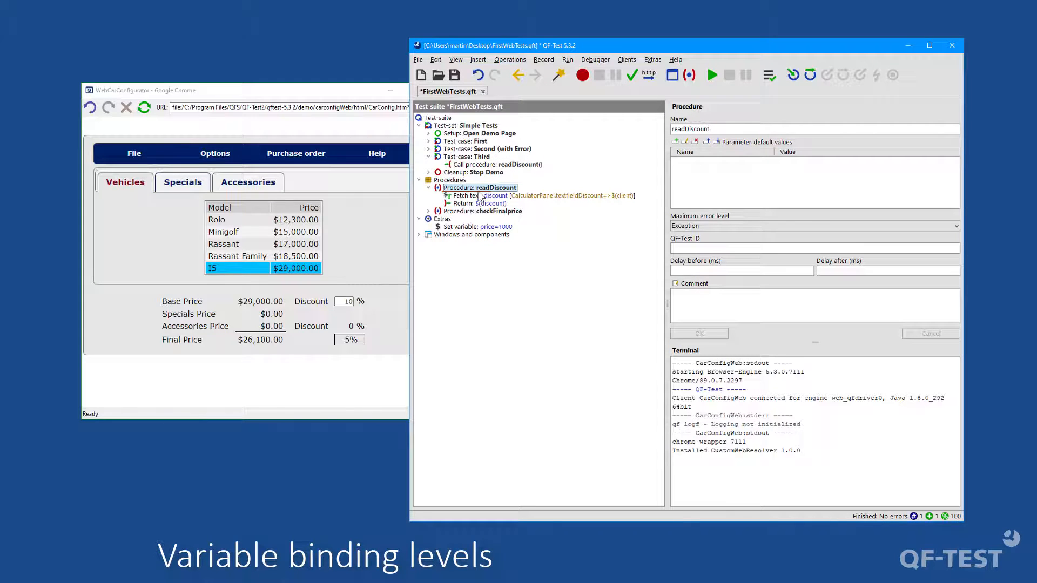
{"action": "left_click", "coordinate": [480, 197]}
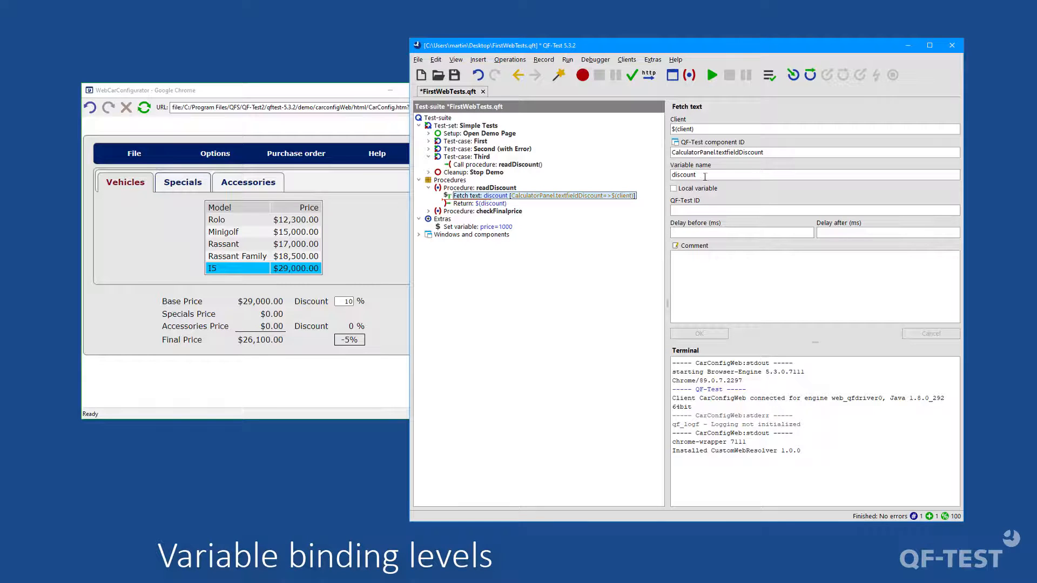
{"action": "left_click", "coordinate": [688, 188]}
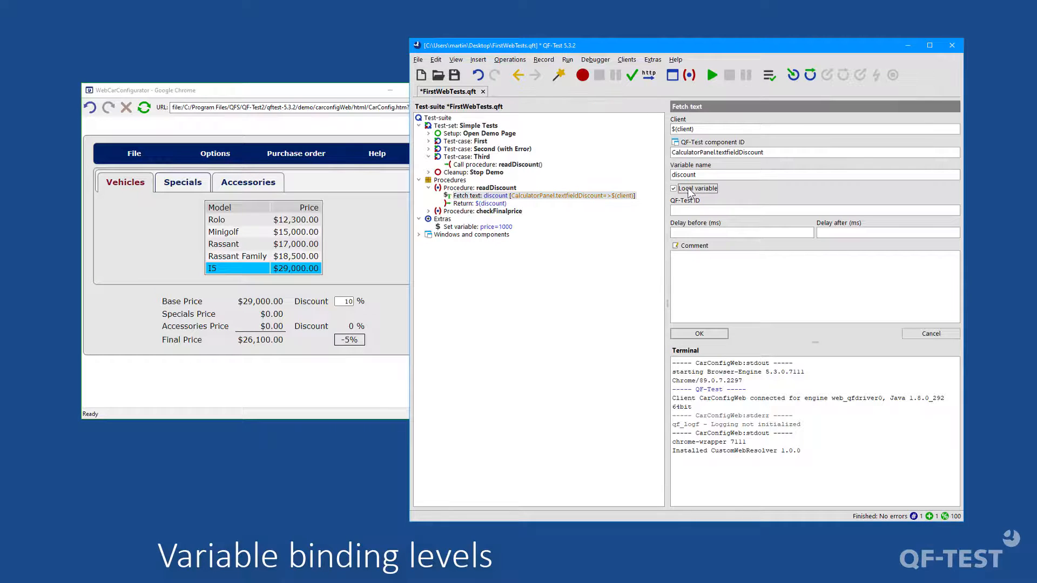
{"action": "left_click", "coordinate": [699, 334]}
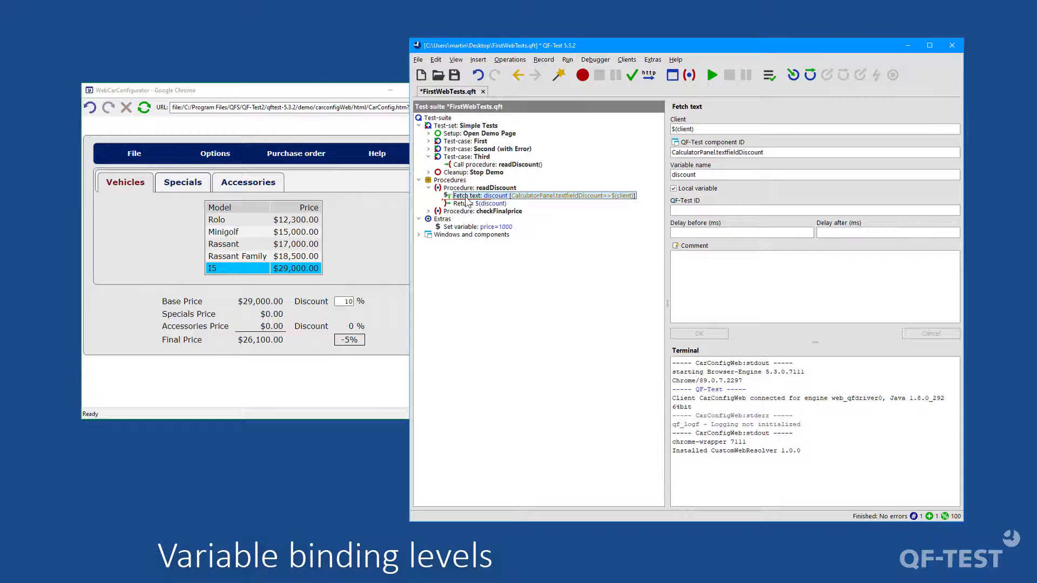
Step: Make the return variable currentDiscount of the readDiscount call in the Third test case a local variable
{"action": "left_click", "coordinate": [490, 166]}
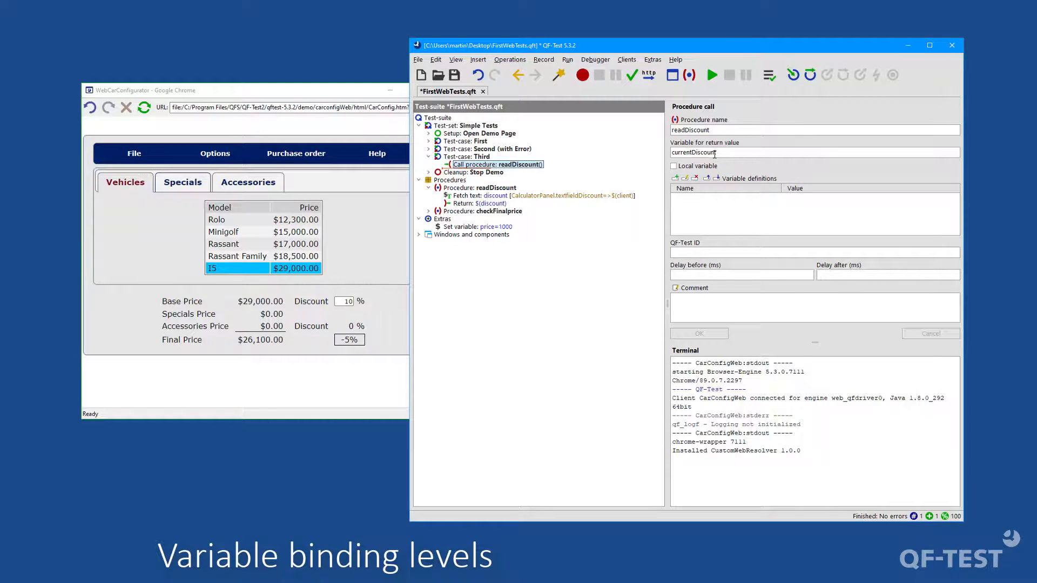
{"action": "left_click", "coordinate": [702, 167]}
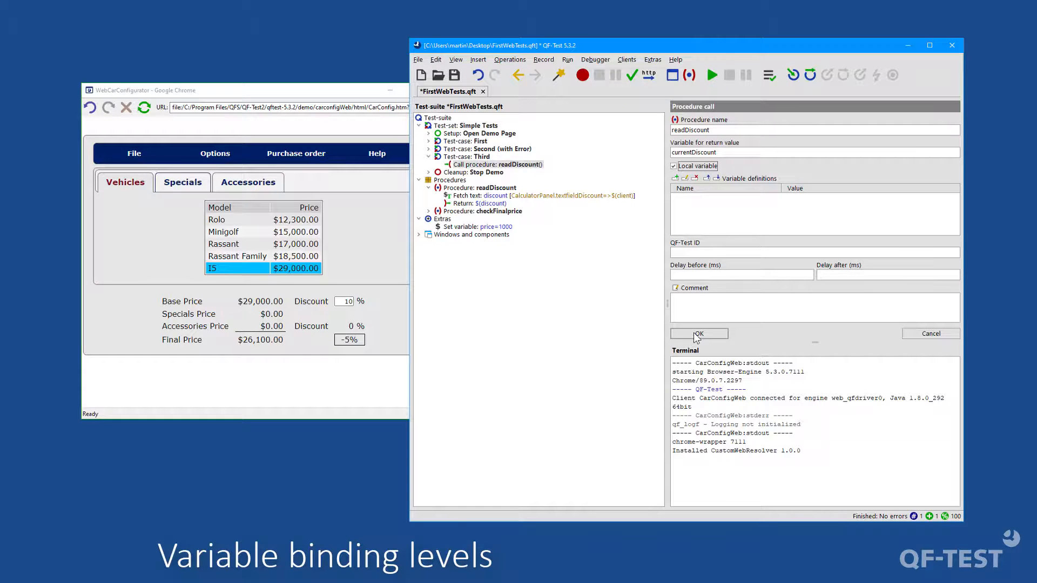
{"action": "left_click", "coordinate": [693, 334]}
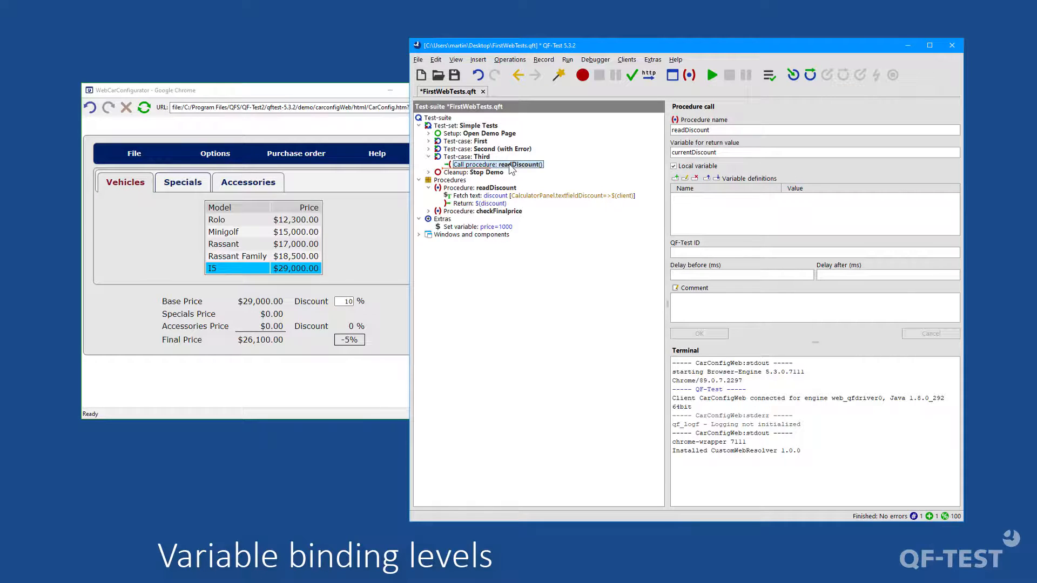
Step: Start debugging the Third test case by stepping into it and inspect the bindings of the test case, Globals, Command line and Test-suite
{"action": "key", "text": "Up"}
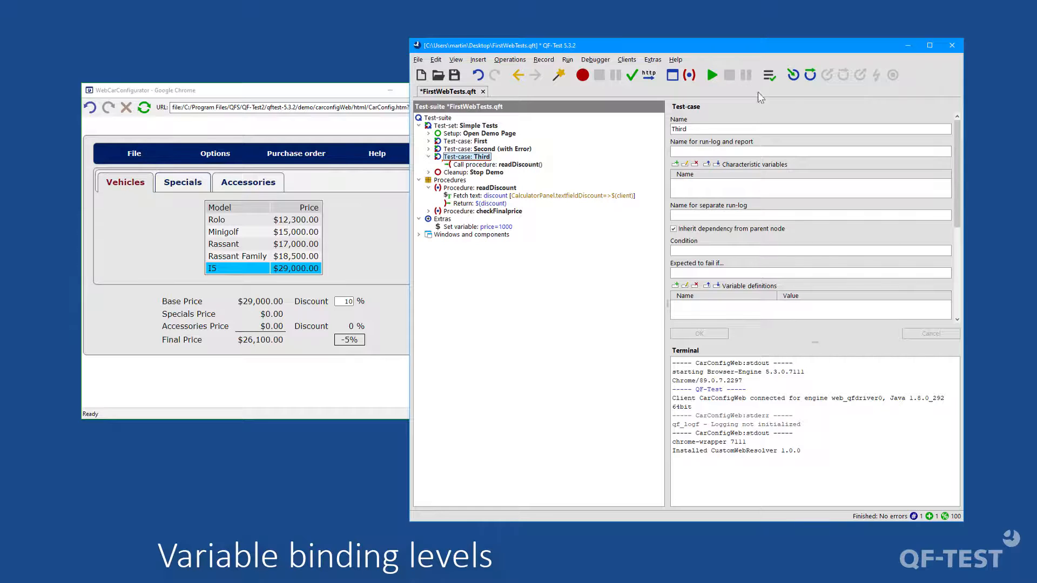
{"action": "left_click", "coordinate": [792, 80]}
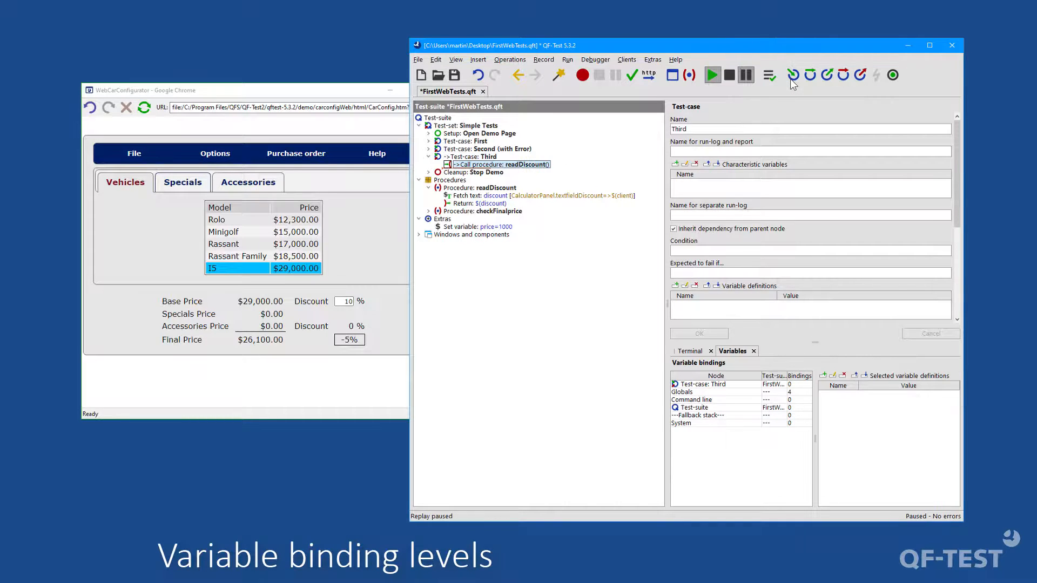
{"action": "left_click", "coordinate": [698, 386]}
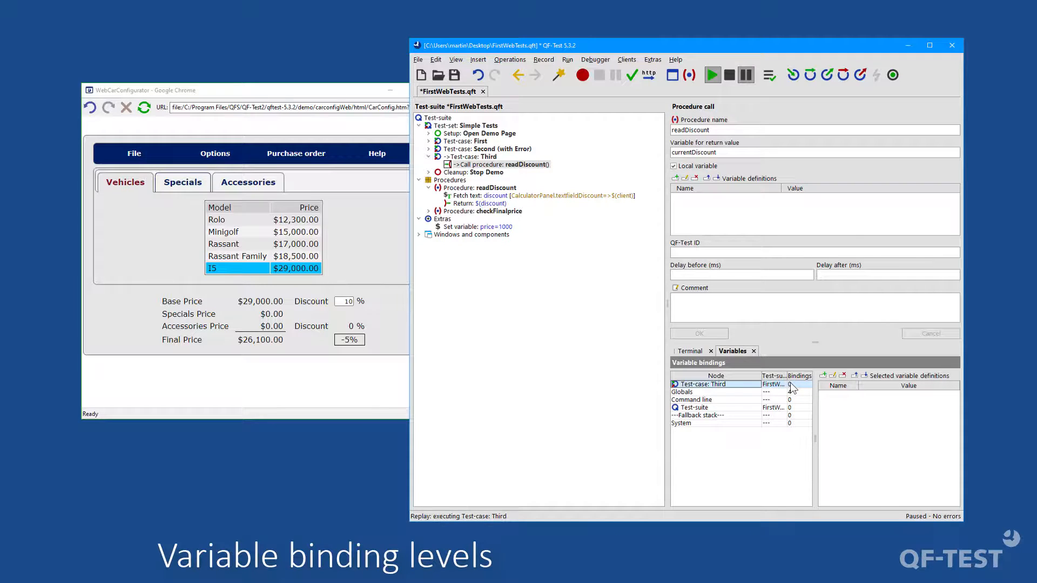
{"action": "left_click", "coordinate": [686, 393]}
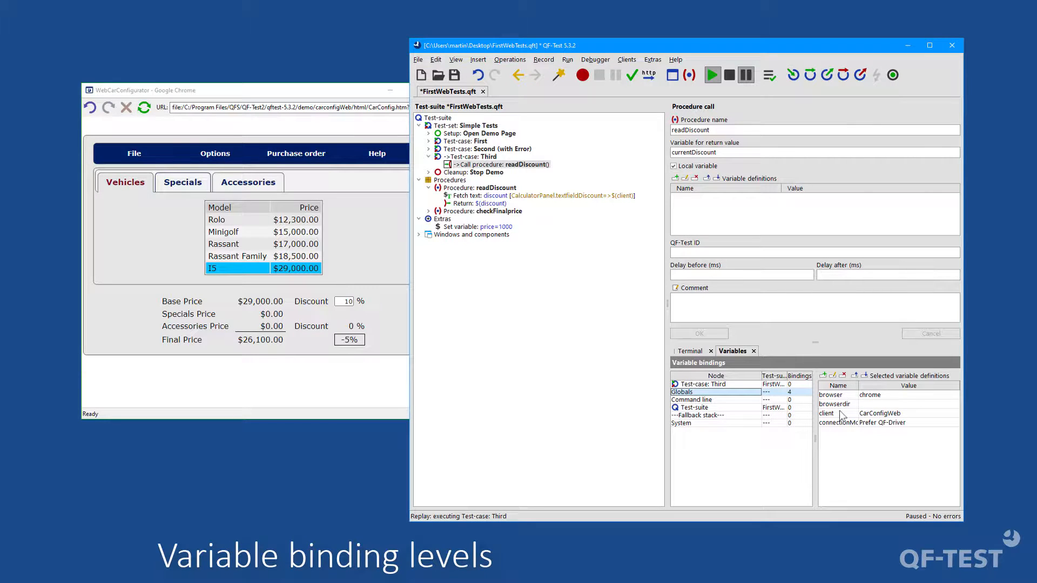
{"action": "left_click", "coordinate": [713, 400]}
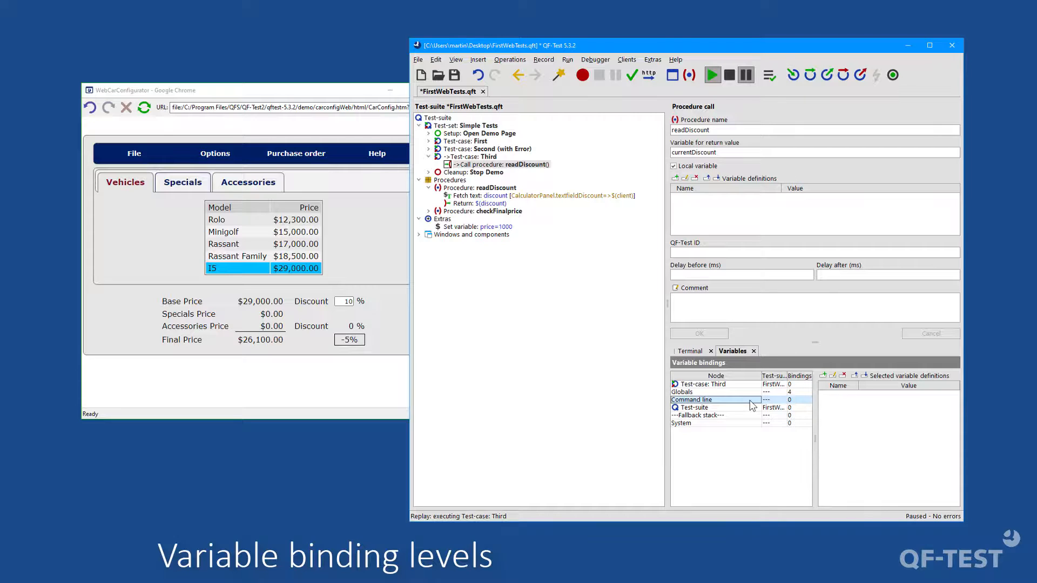
{"action": "left_click", "coordinate": [714, 408]}
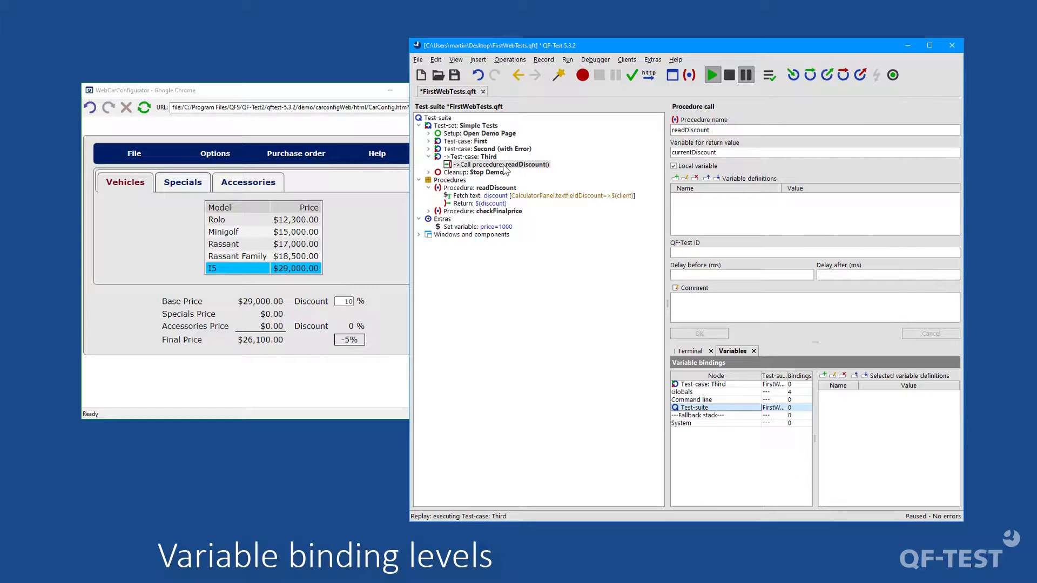
Step: Step into the readDiscount procedure and execute its Fetch text node, pausing at the Return node
{"action": "left_click", "coordinate": [791, 75]}
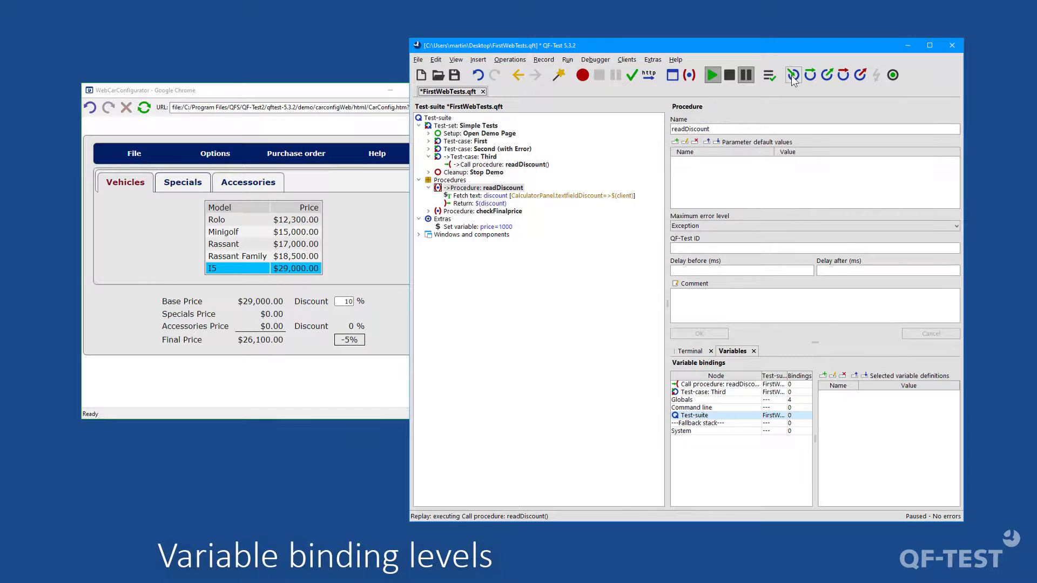
{"action": "left_click", "coordinate": [791, 76]}
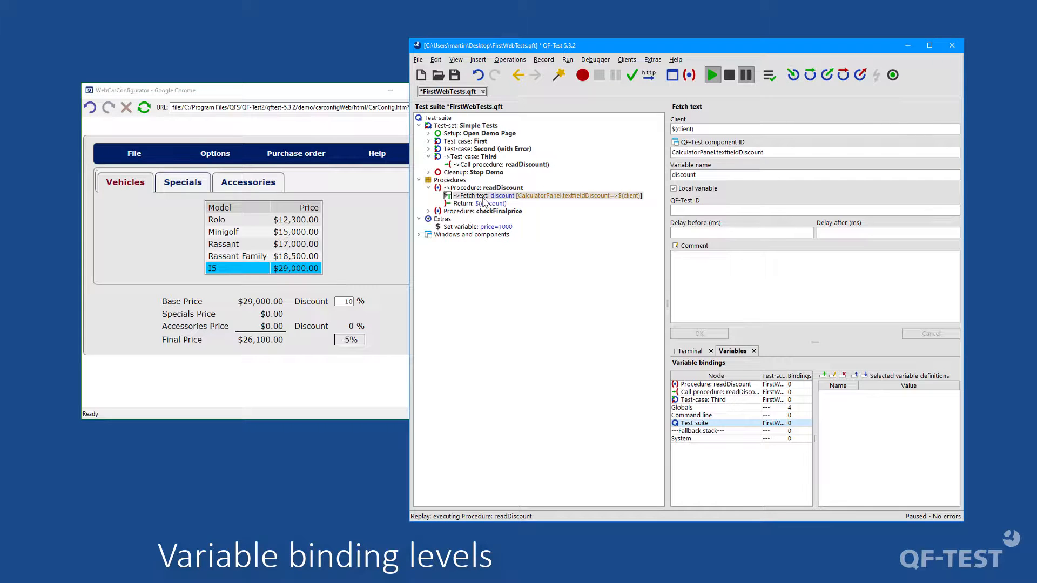
{"action": "left_click", "coordinate": [790, 76]}
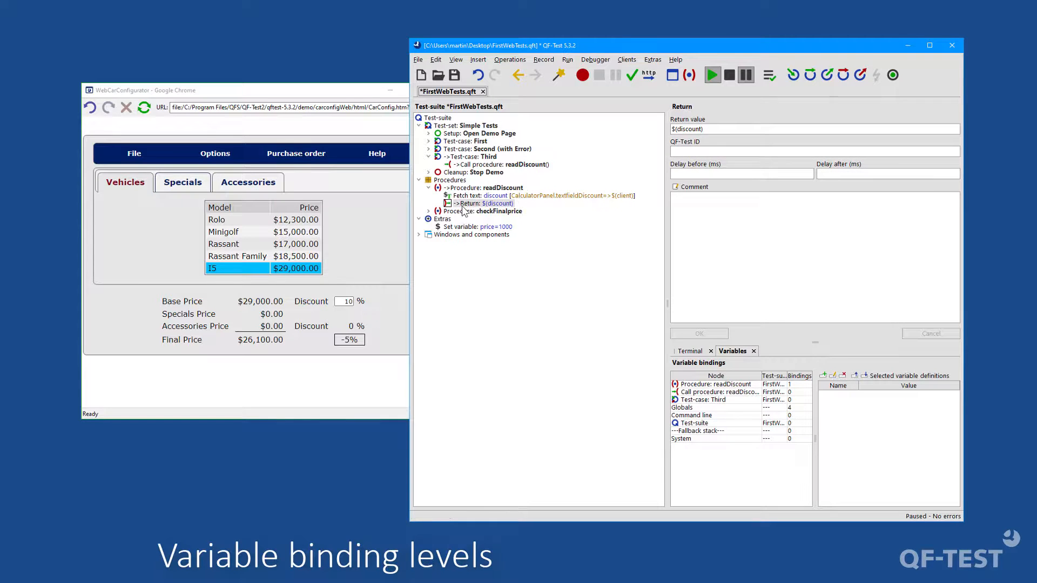
Step: Inspect the variable bindings of the readDiscount procedure, its procedure call, the Third test case, Globals and Command line
{"action": "left_click", "coordinate": [696, 387]}
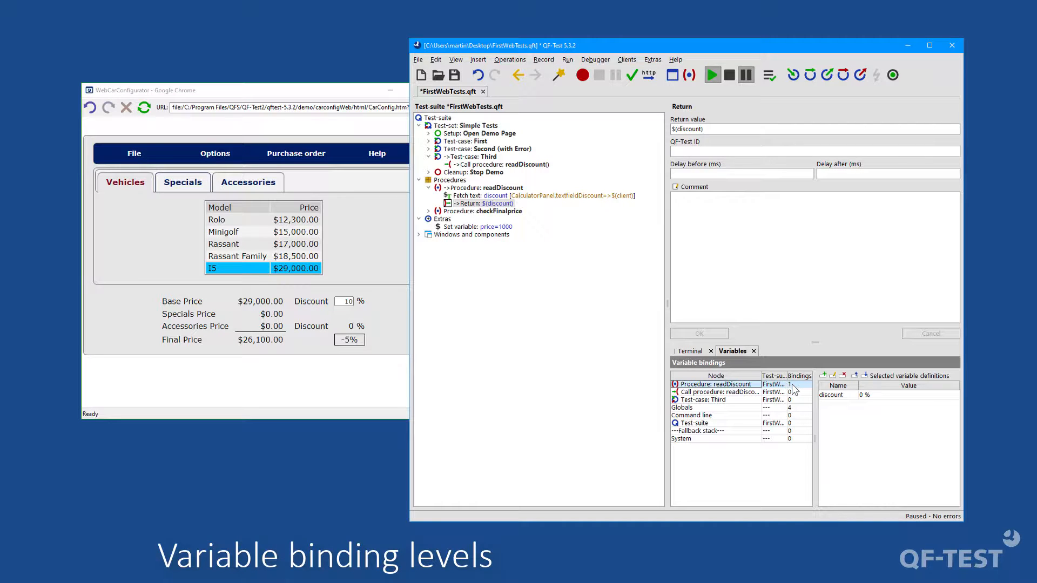
{"action": "left_click", "coordinate": [834, 399]}
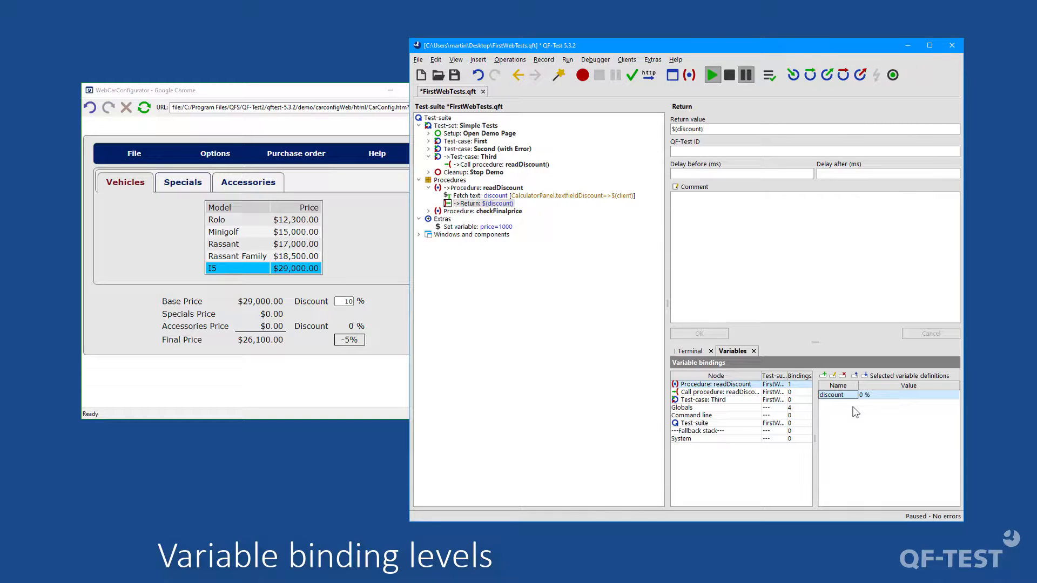
{"action": "left_click", "coordinate": [731, 392]}
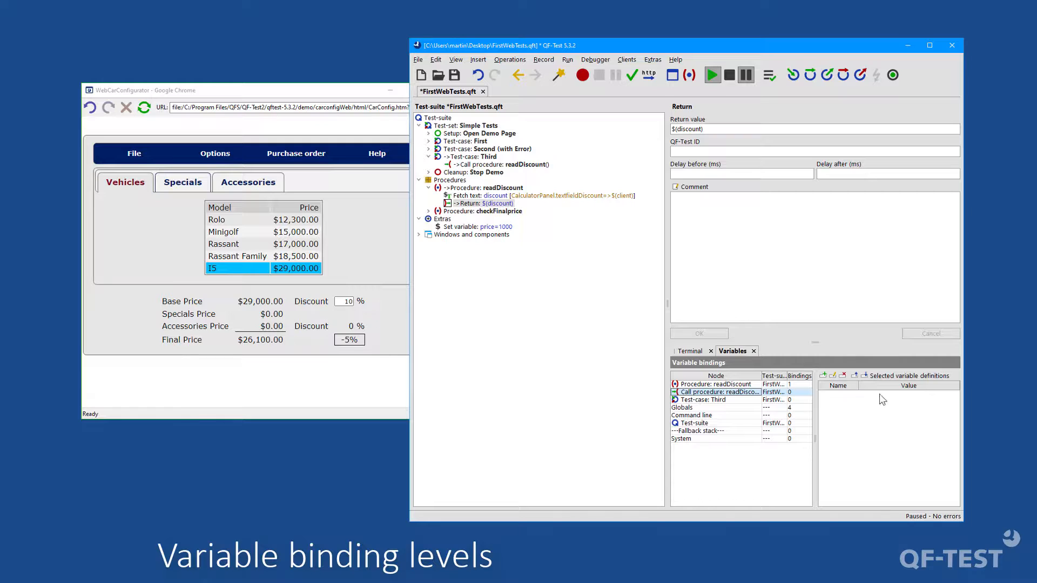
{"action": "left_click", "coordinate": [729, 400]}
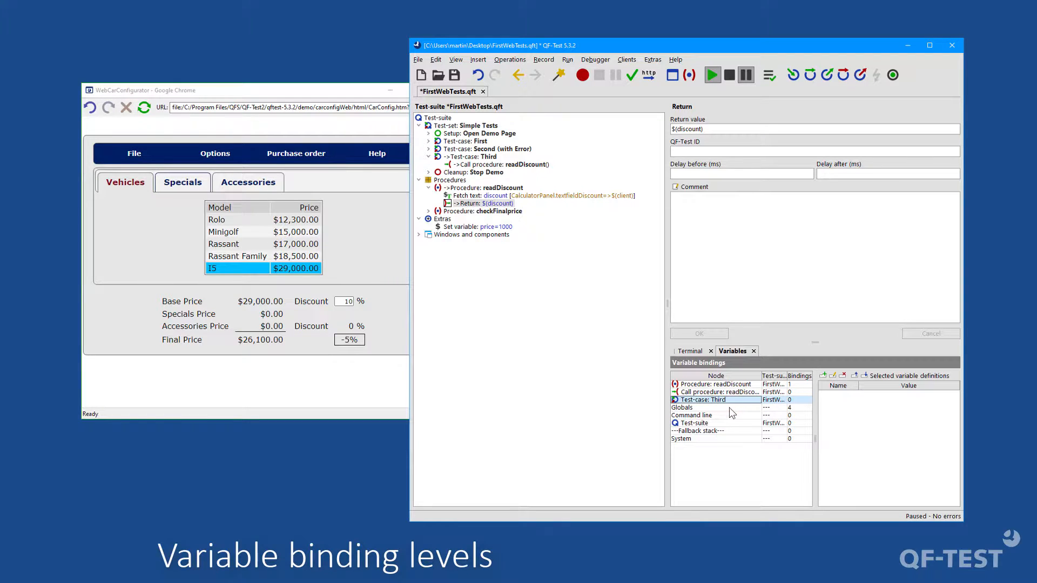
{"action": "left_click", "coordinate": [728, 407]}
{"action": "left_click", "coordinate": [730, 414]}
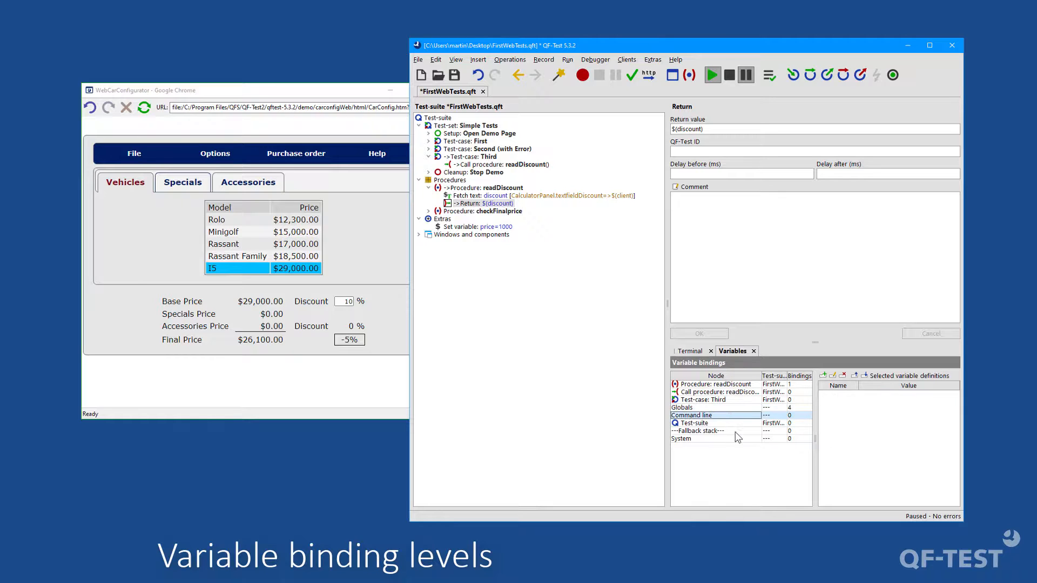
Step: Step through the Return node to finish the debug run and select the readDiscount call in the Third test case
{"action": "left_click", "coordinate": [793, 76]}
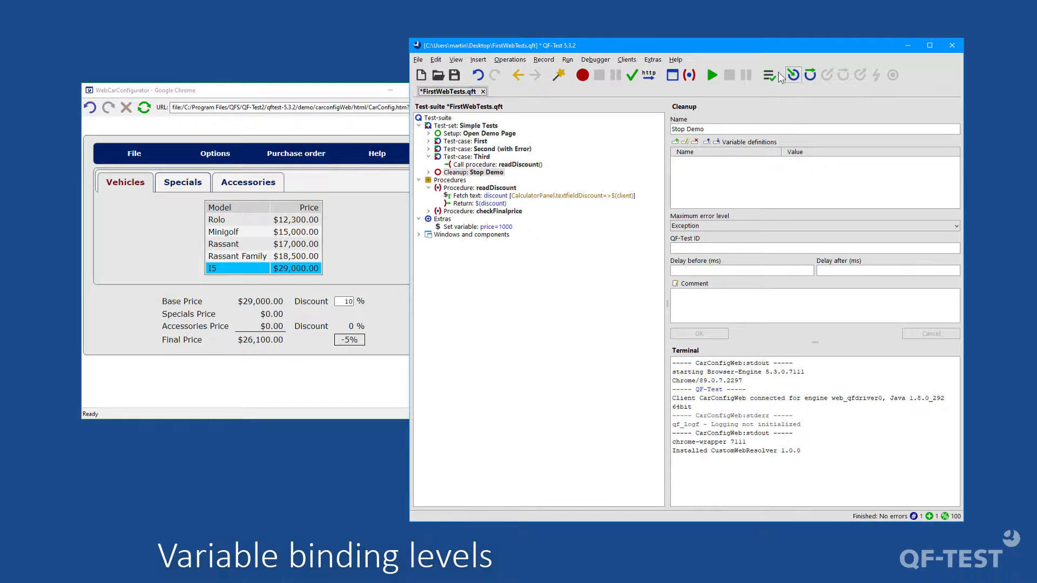
{"action": "left_click", "coordinate": [519, 165]}
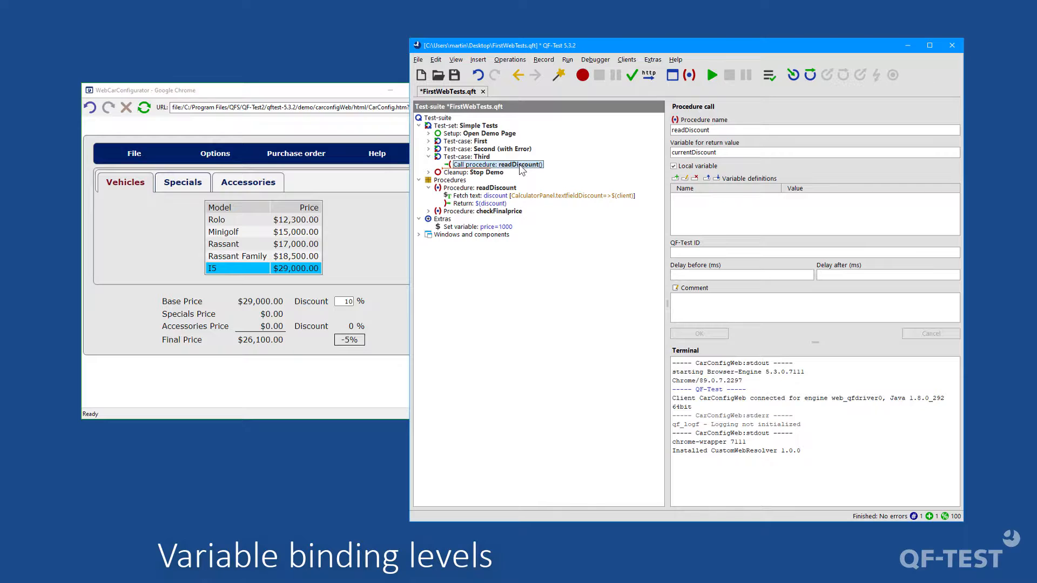